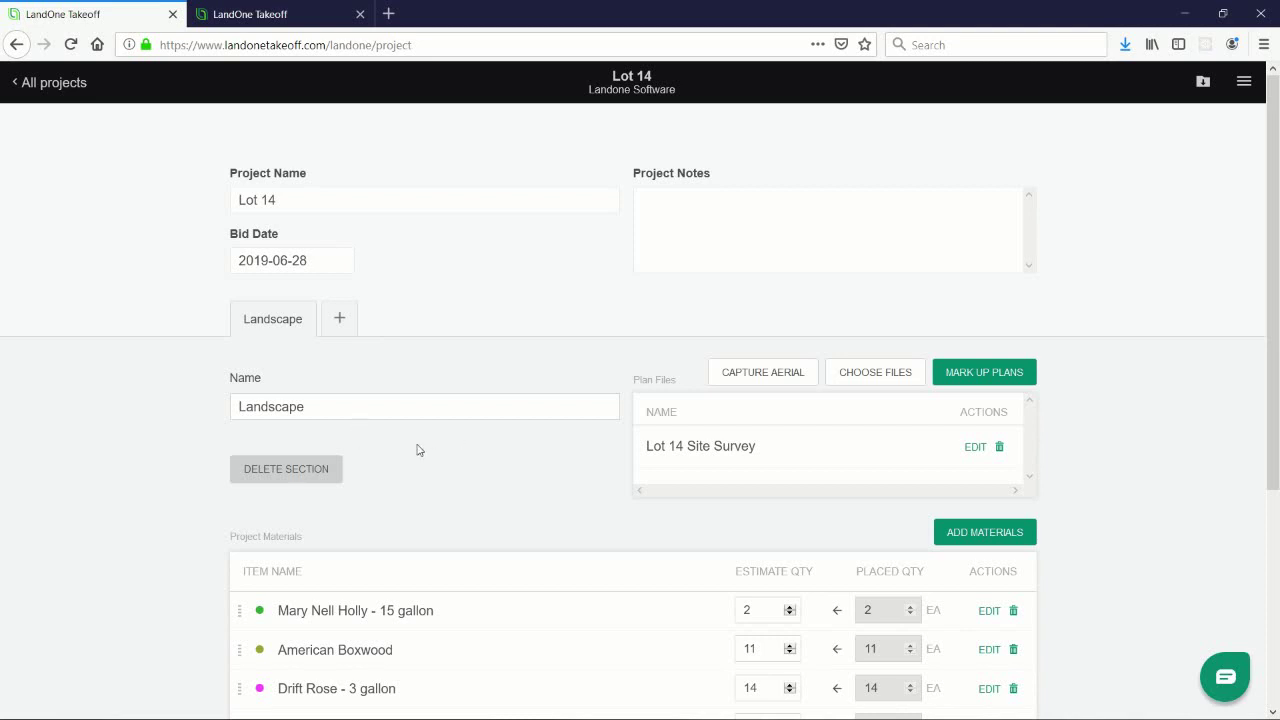
- Add a new section to Lot 14 and name it Irrigation
left_click(340, 320)
left_click_drag(367, 411, 194, 407)
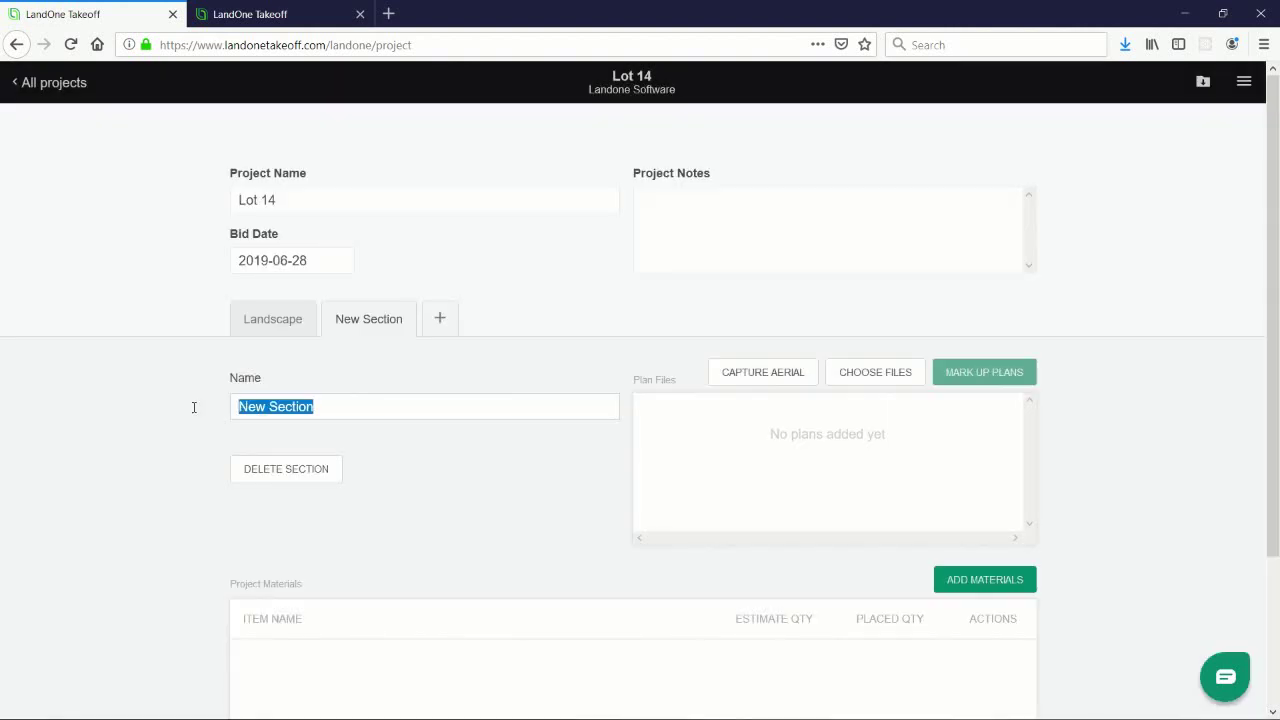
type("Irrigation")
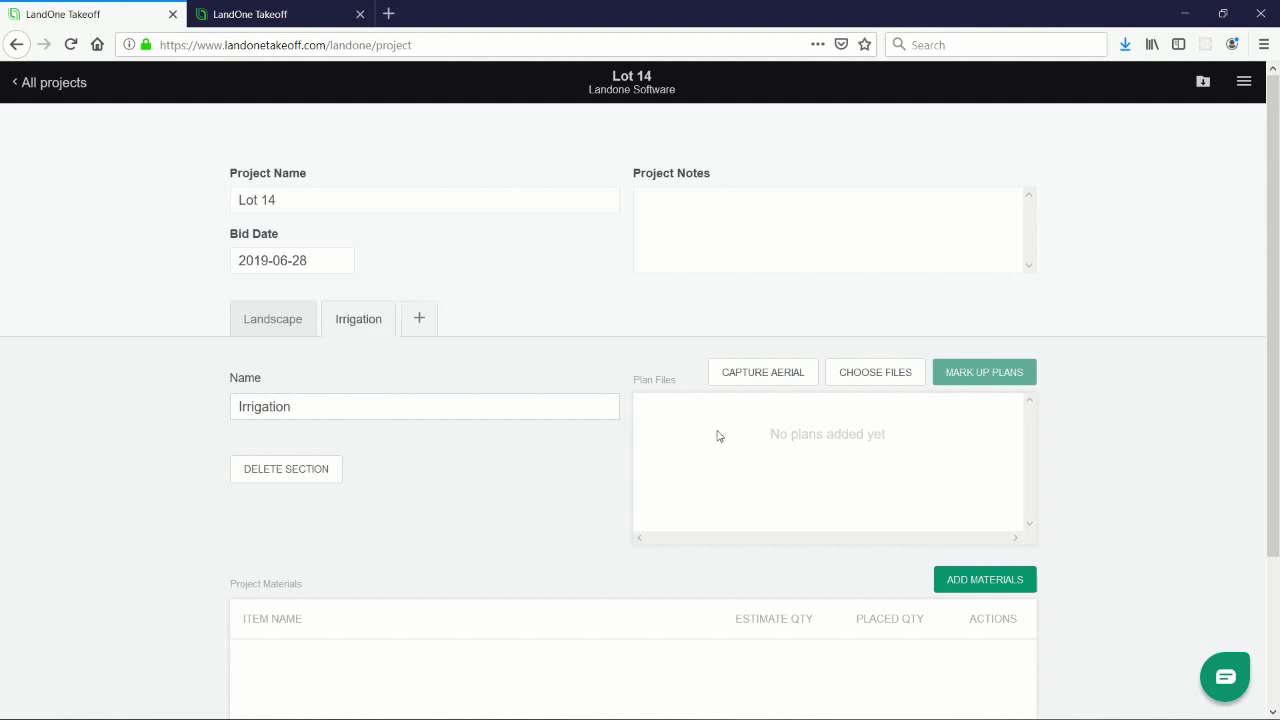
- Upload the Finished Plan file from the Landscape Design folder as the section's plan
left_click(877, 380)
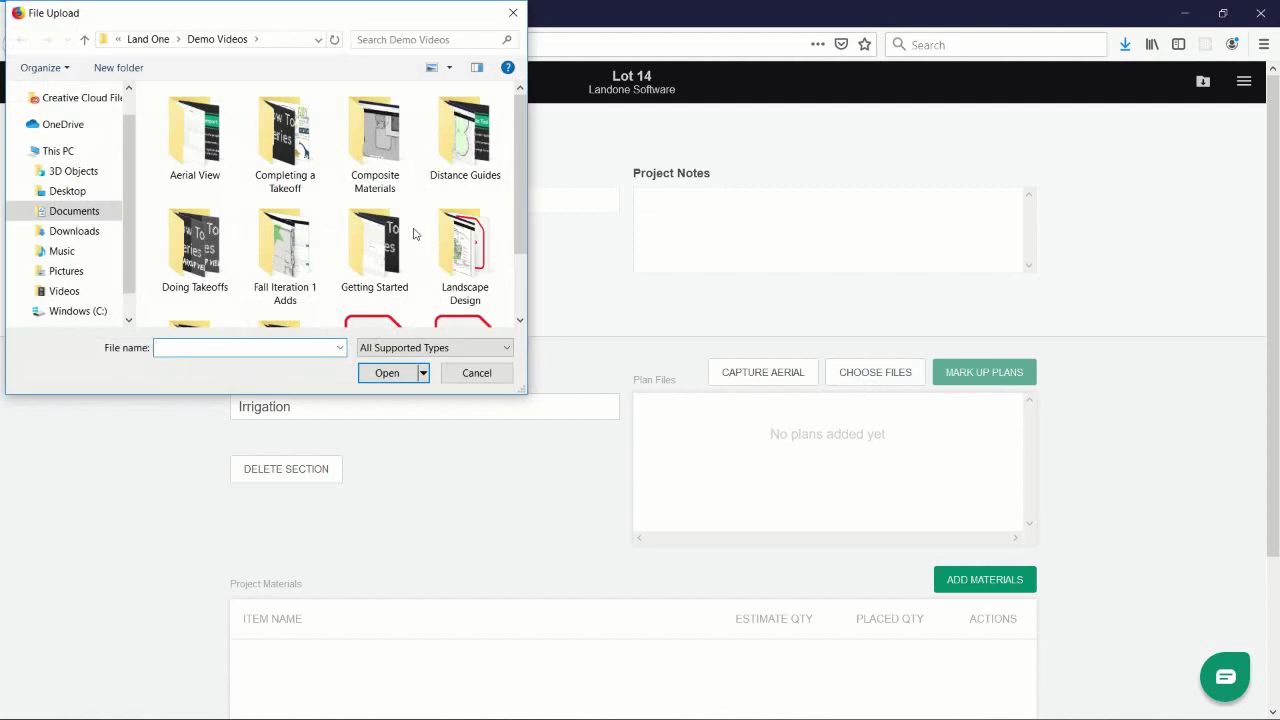
scroll(356, 234, "down", 1)
scroll(400, 230, "up", 1)
scroll(440, 260, "down", 1)
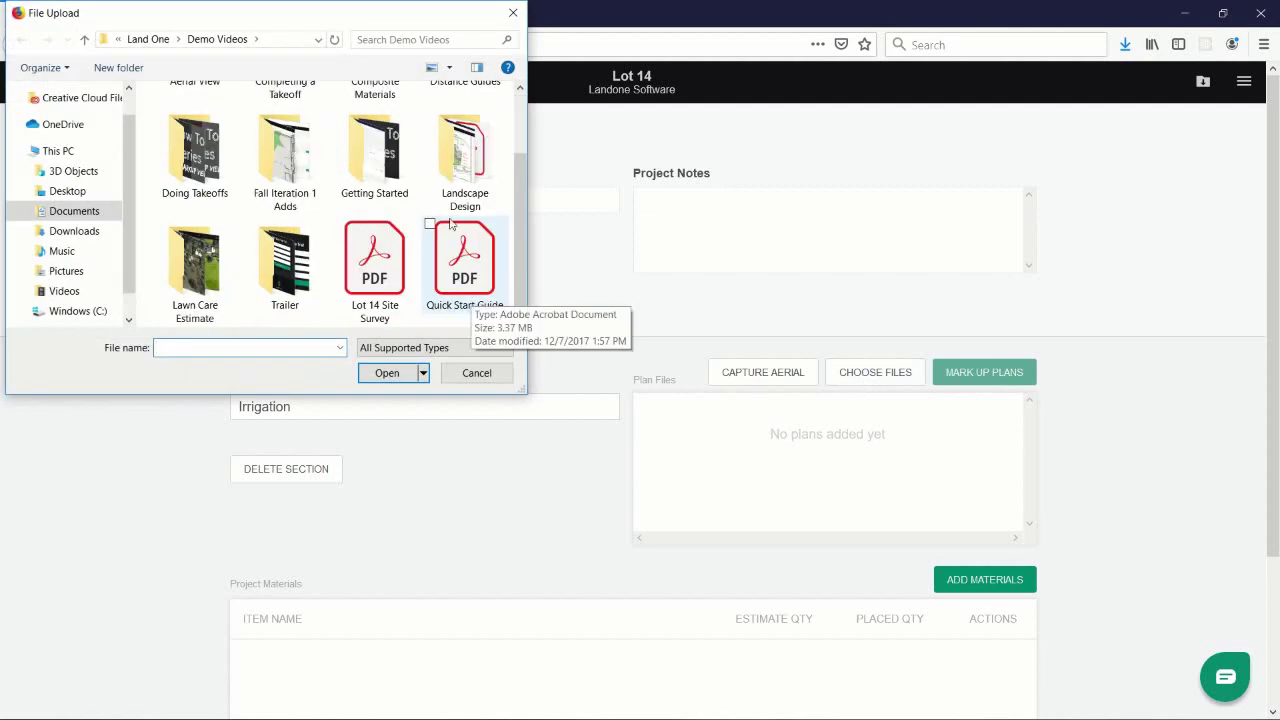
left_click(465, 185)
double_click(465, 185)
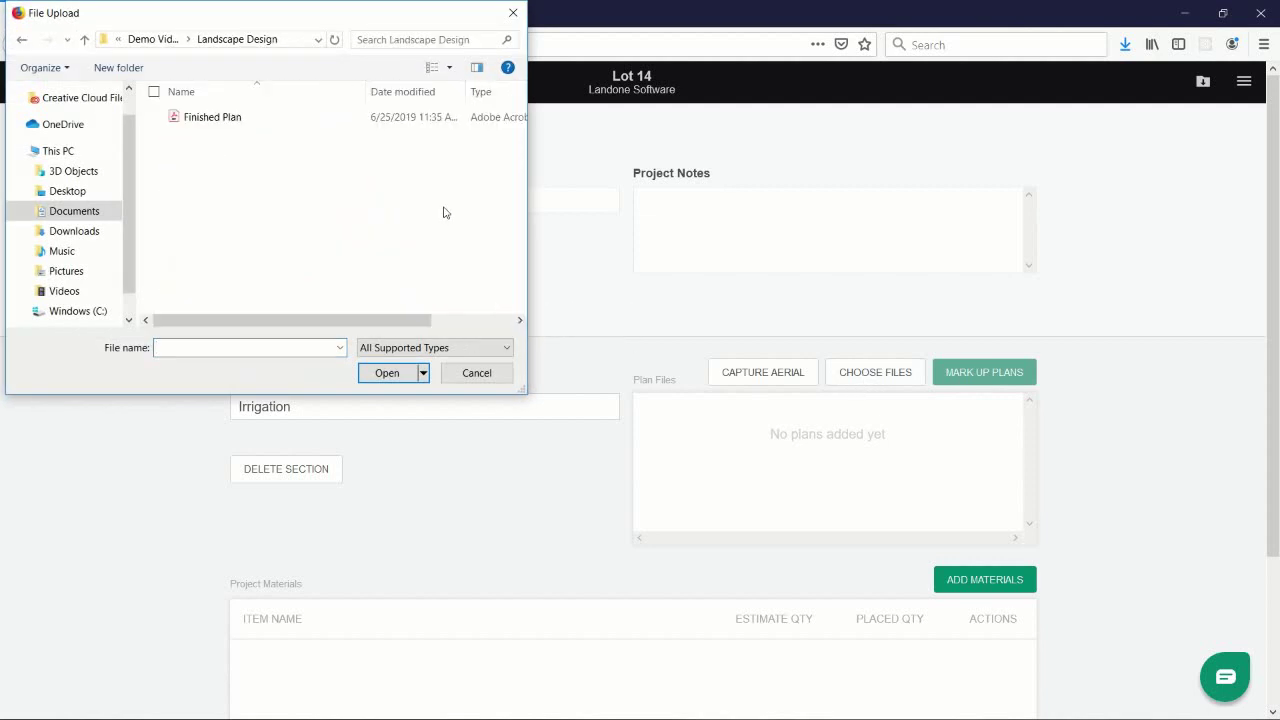
left_click(240, 118)
left_click(387, 372)
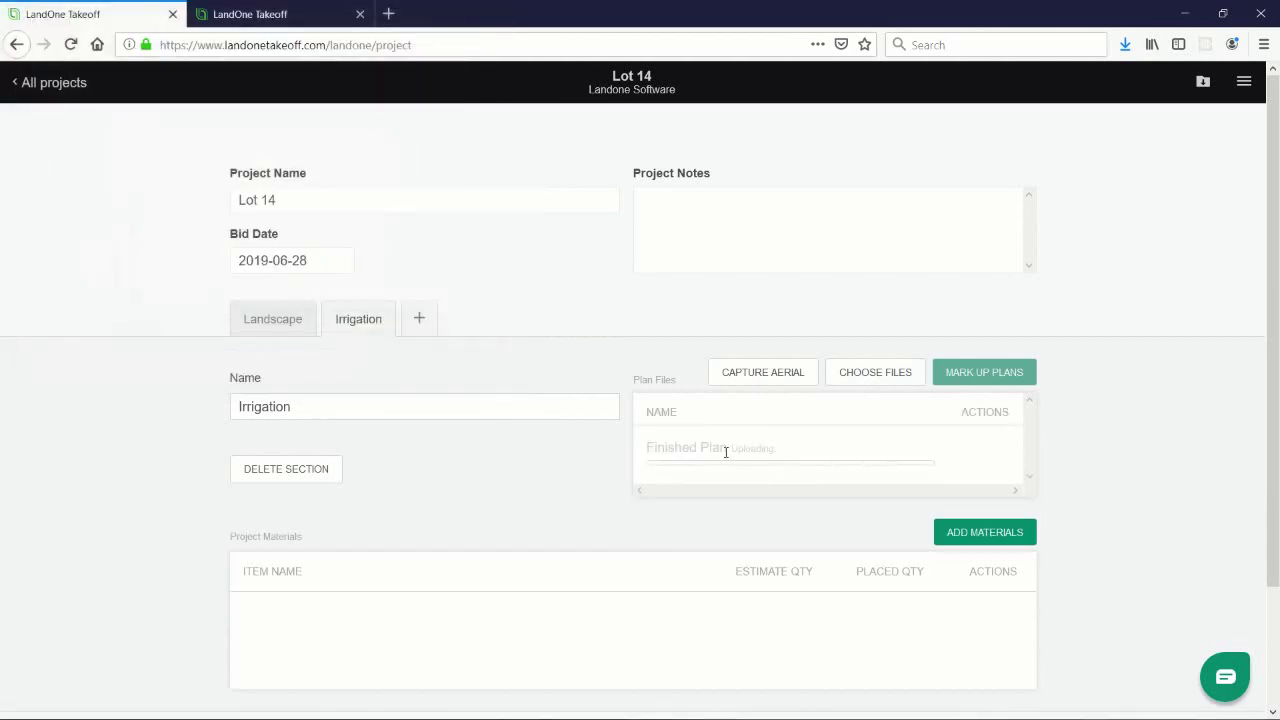
scroll(871, 581, "down", 1)
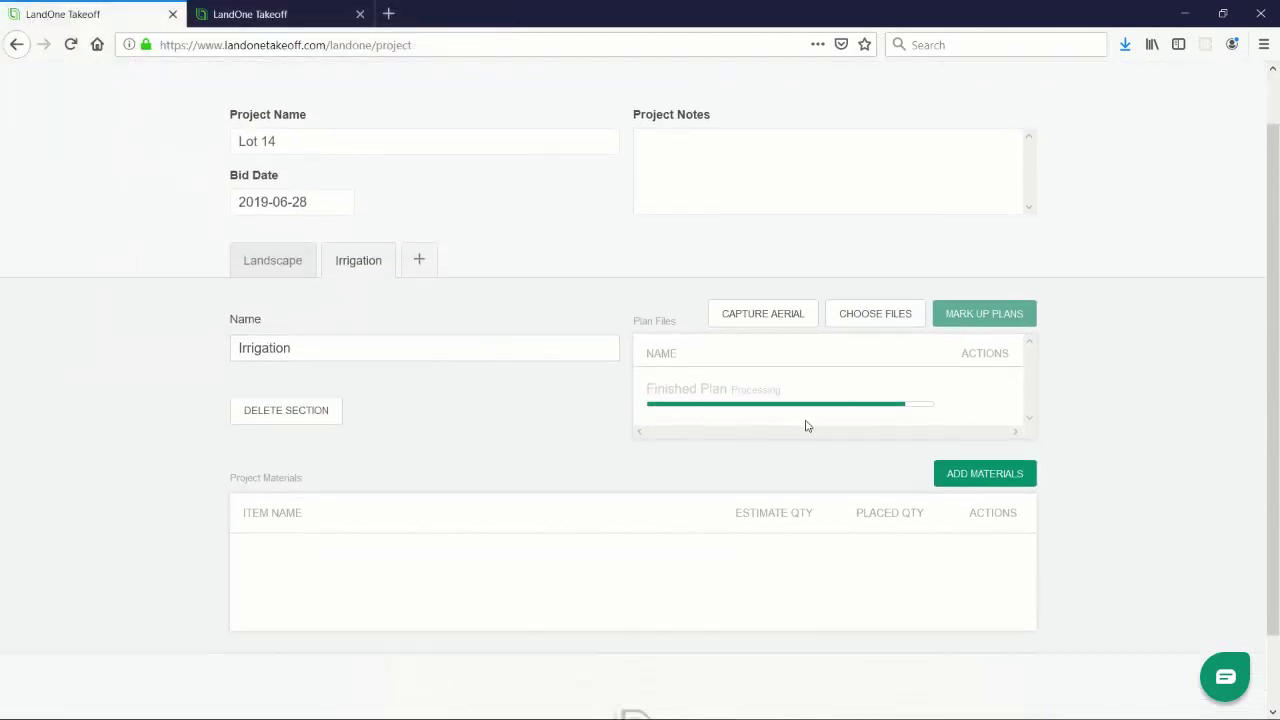
- Add the Rotors material as blue circles and save it
left_click(965, 475)
left_click(503, 225)
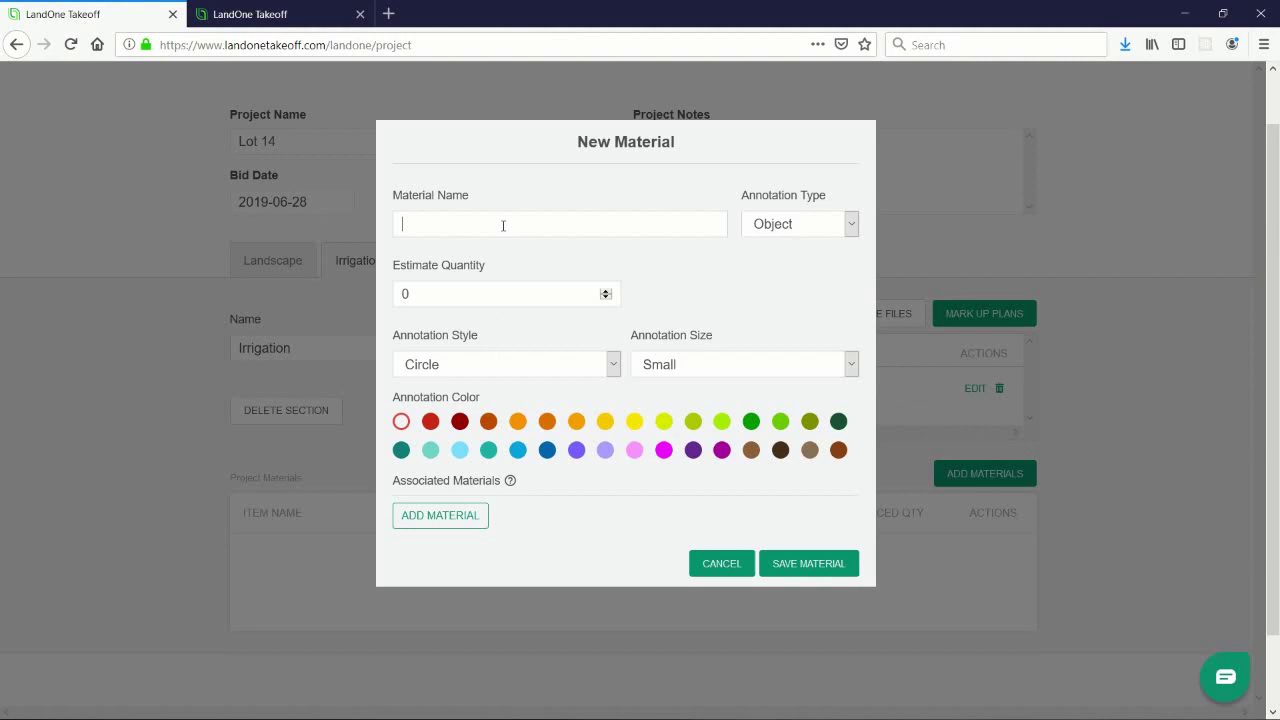
type("Rotor")
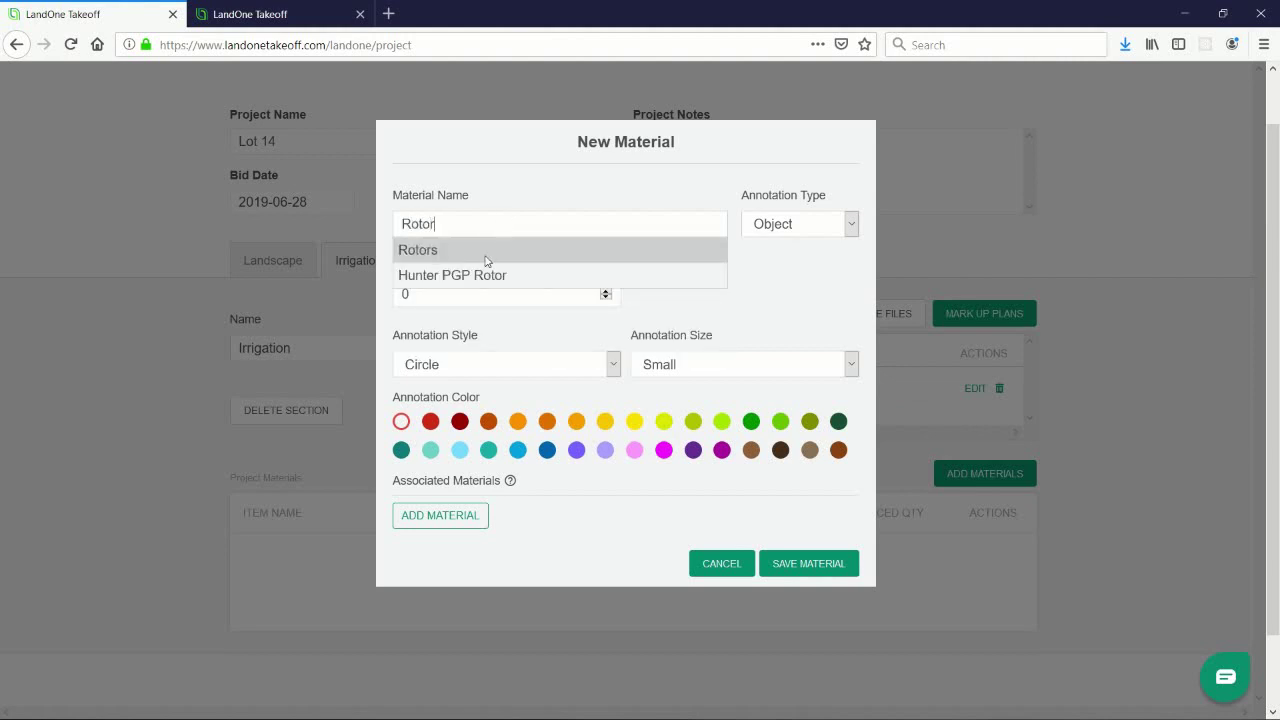
left_click(490, 255)
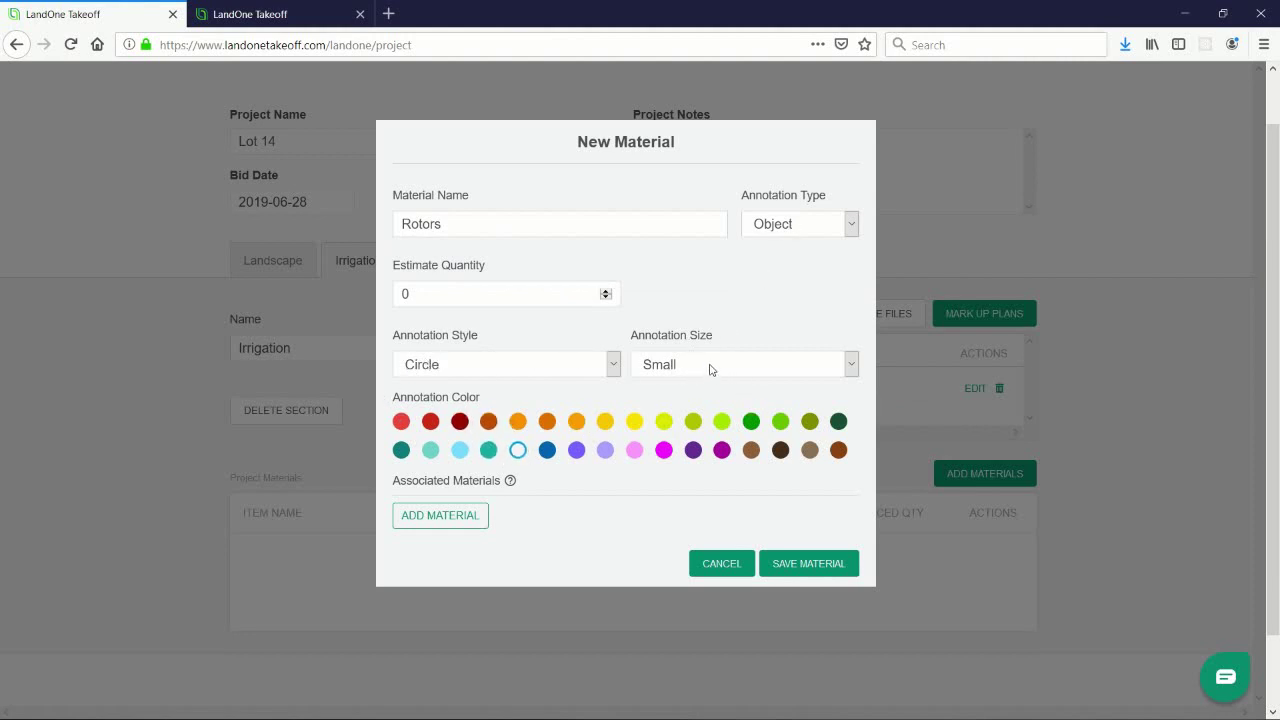
left_click(803, 568)
- Add the Spray Head material as orange triangles and save it
left_click(980, 471)
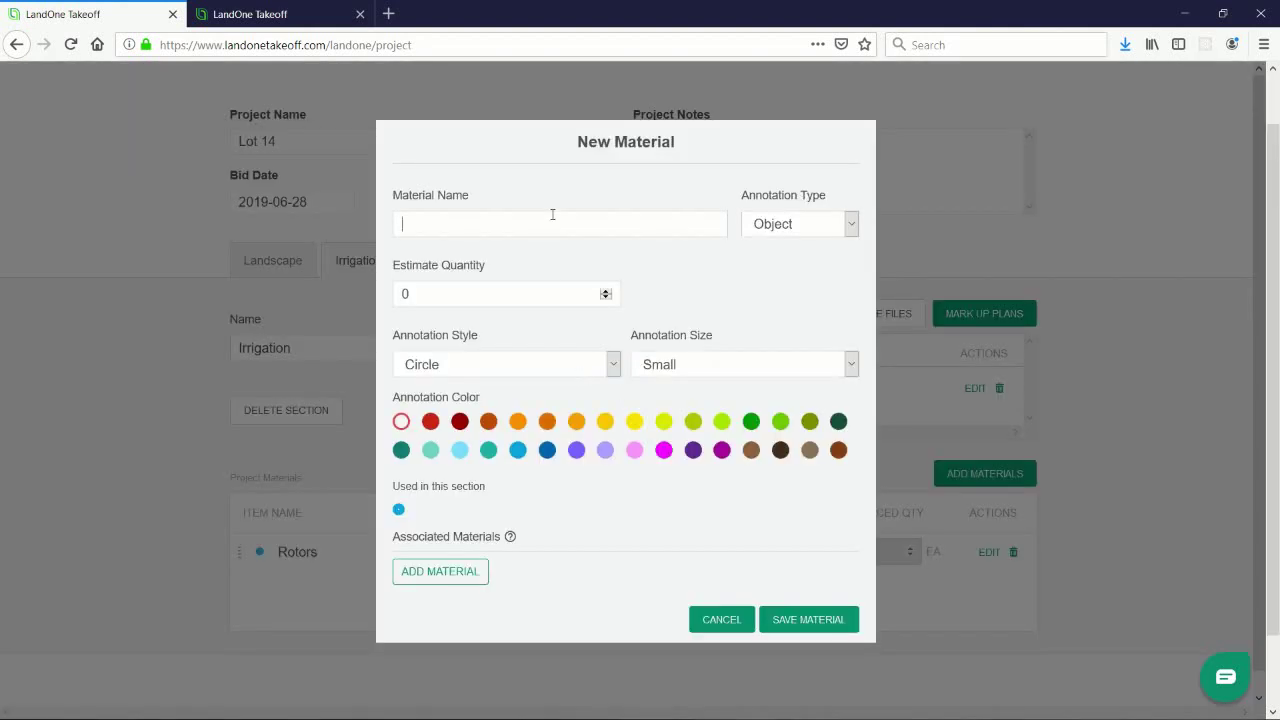
type("Spr")
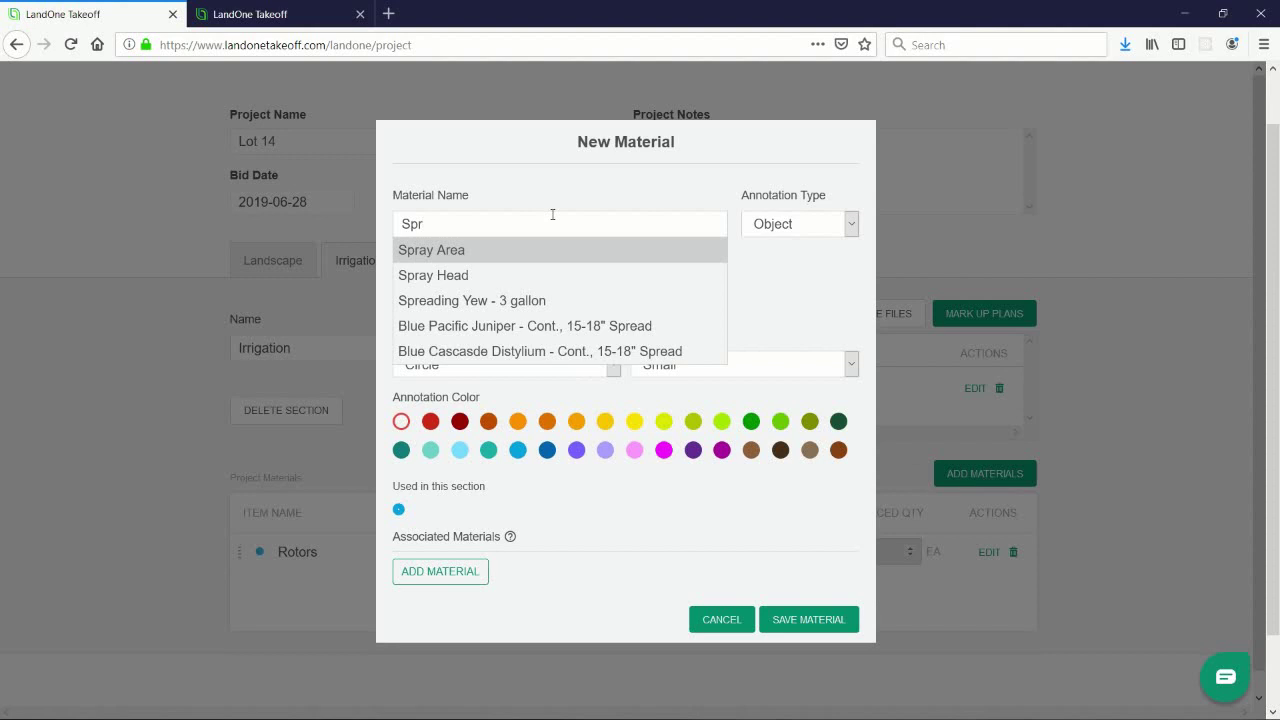
left_click(471, 276)
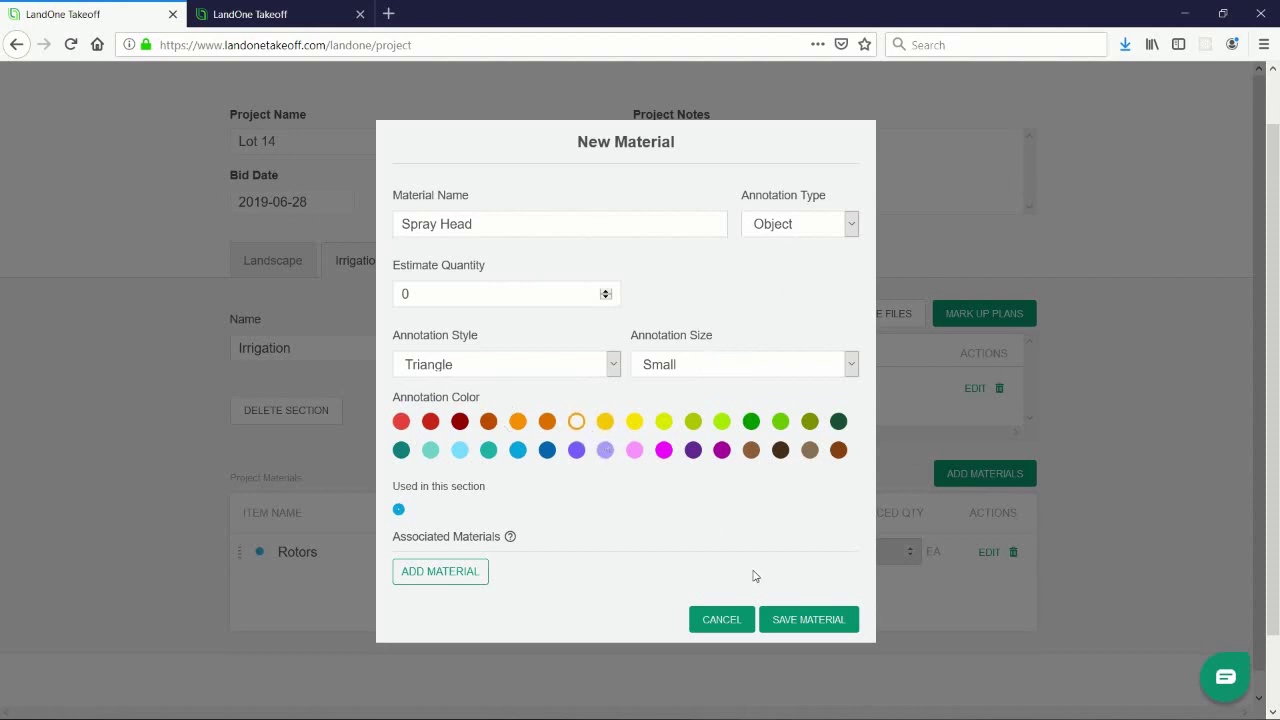
left_click(806, 620)
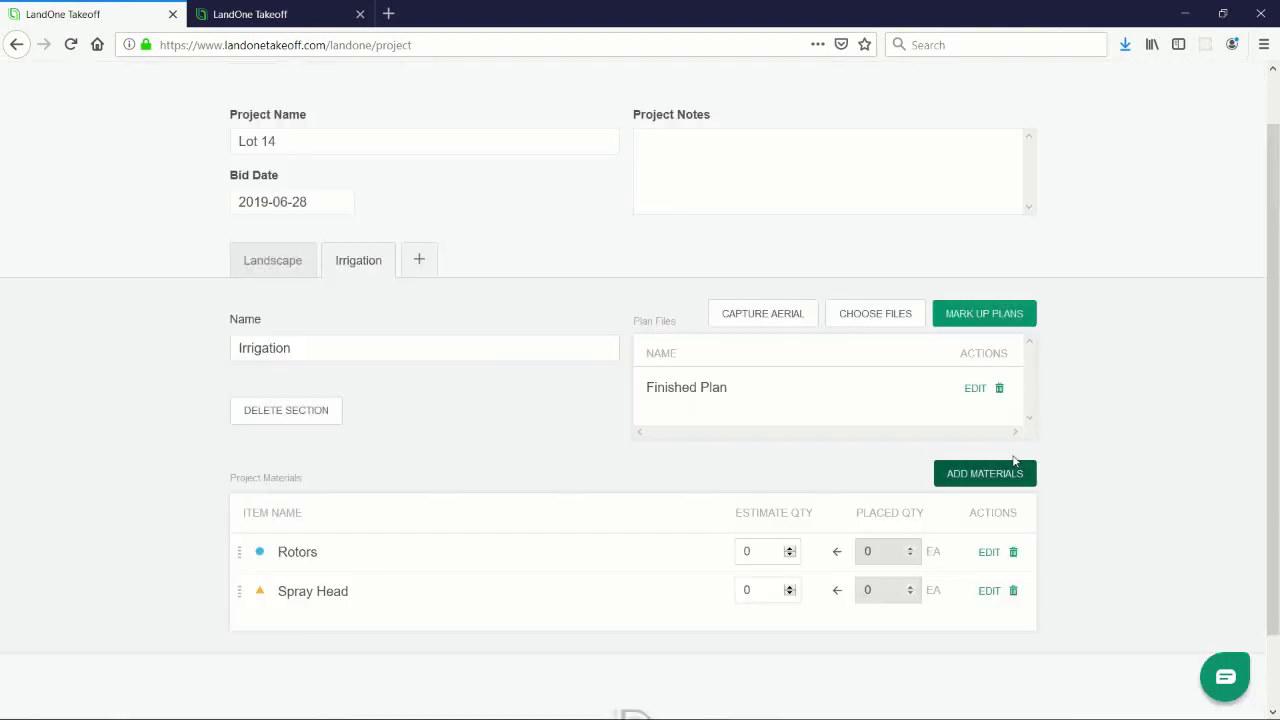
- Add the Valve material as a red medium square marker and save it
left_click(985, 473)
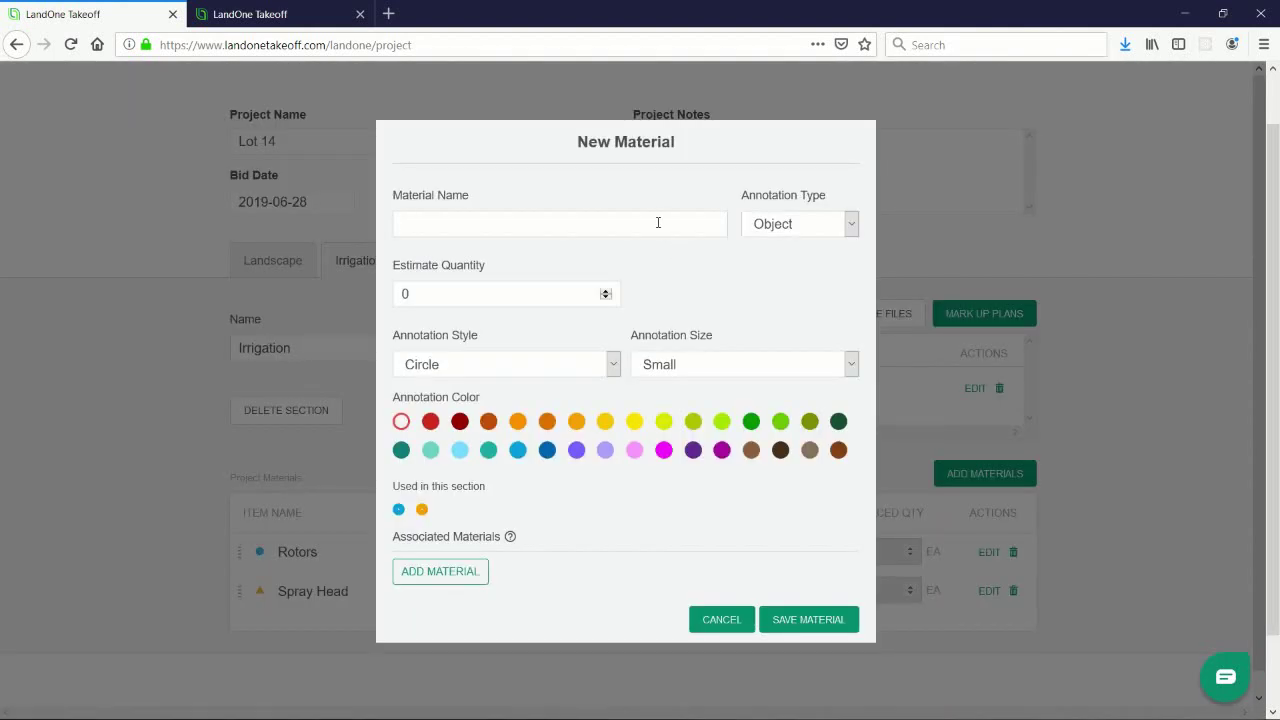
type("Valve")
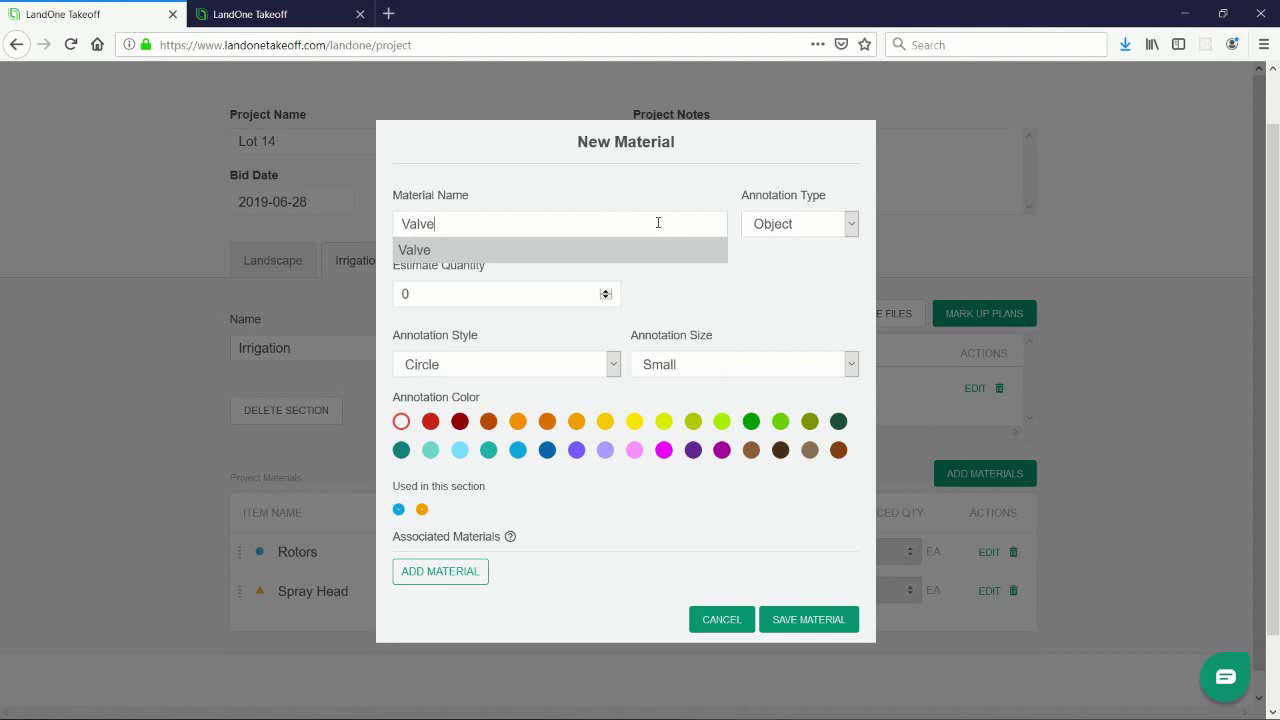
left_click(539, 252)
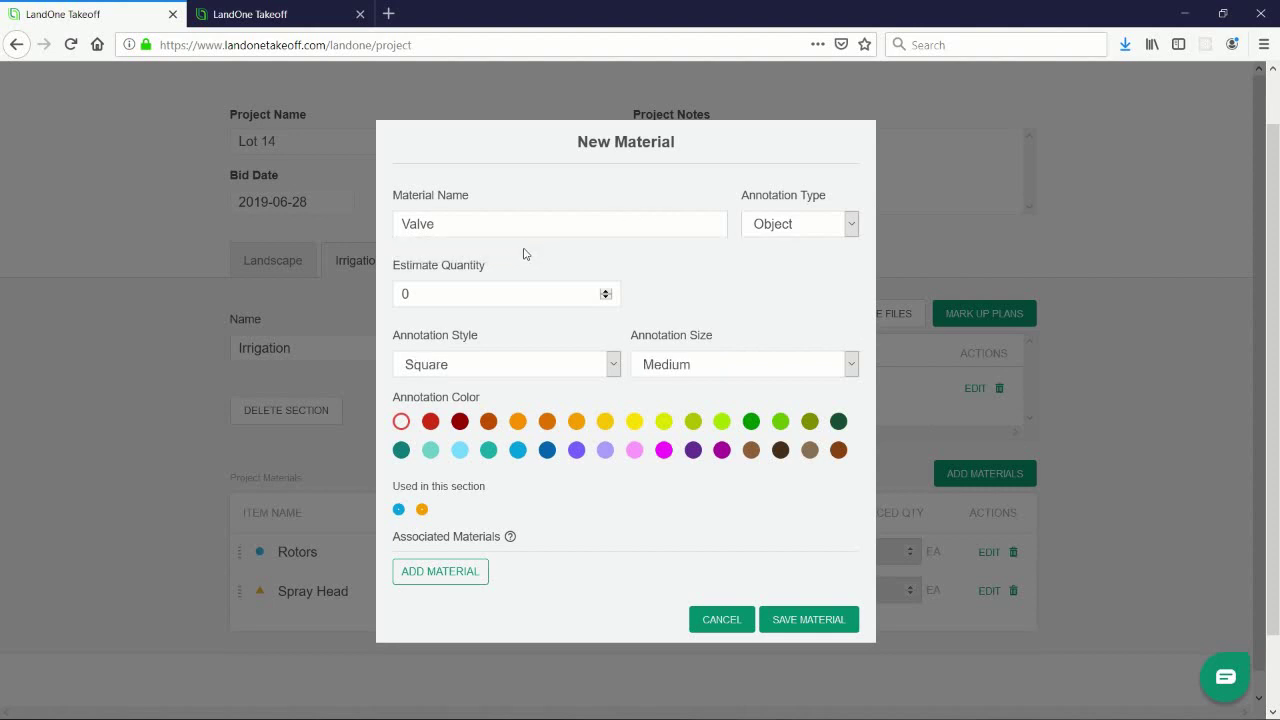
left_click(604, 427)
left_click(808, 621)
- Add Mainline - 1.5" CL200 PVC with Length as its annotation type and save it
left_click(993, 473)
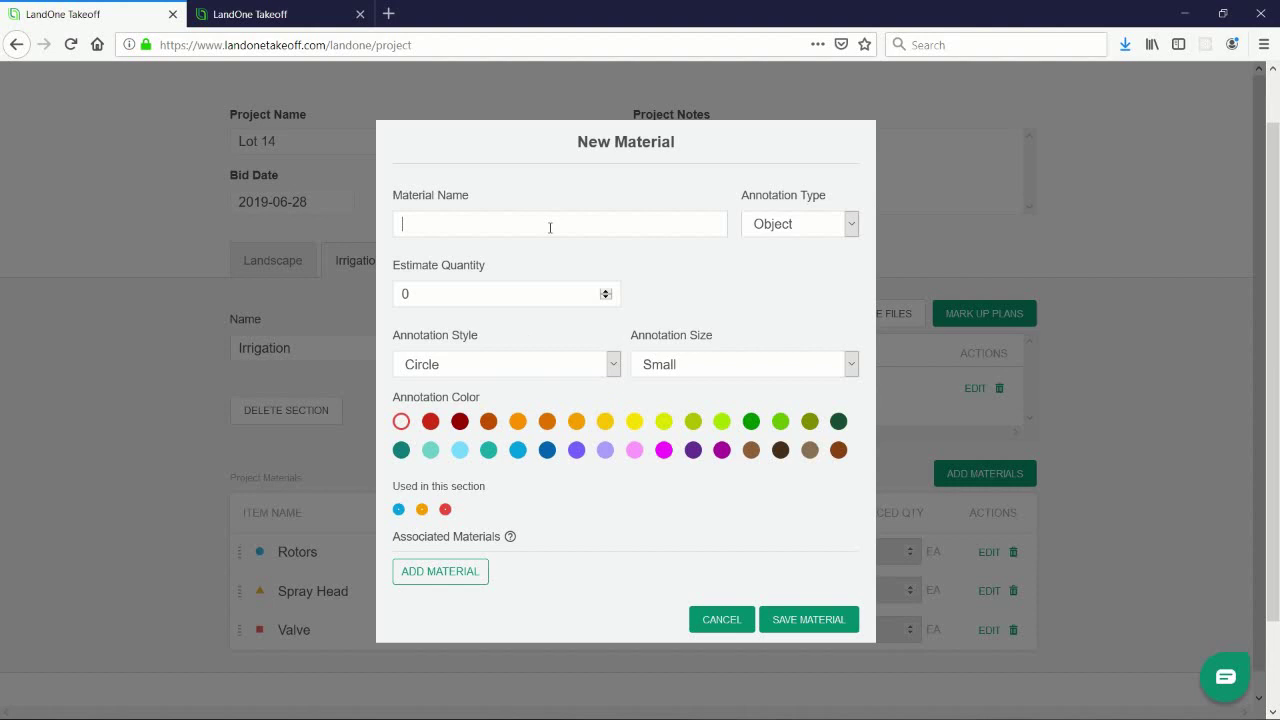
type("Mai")
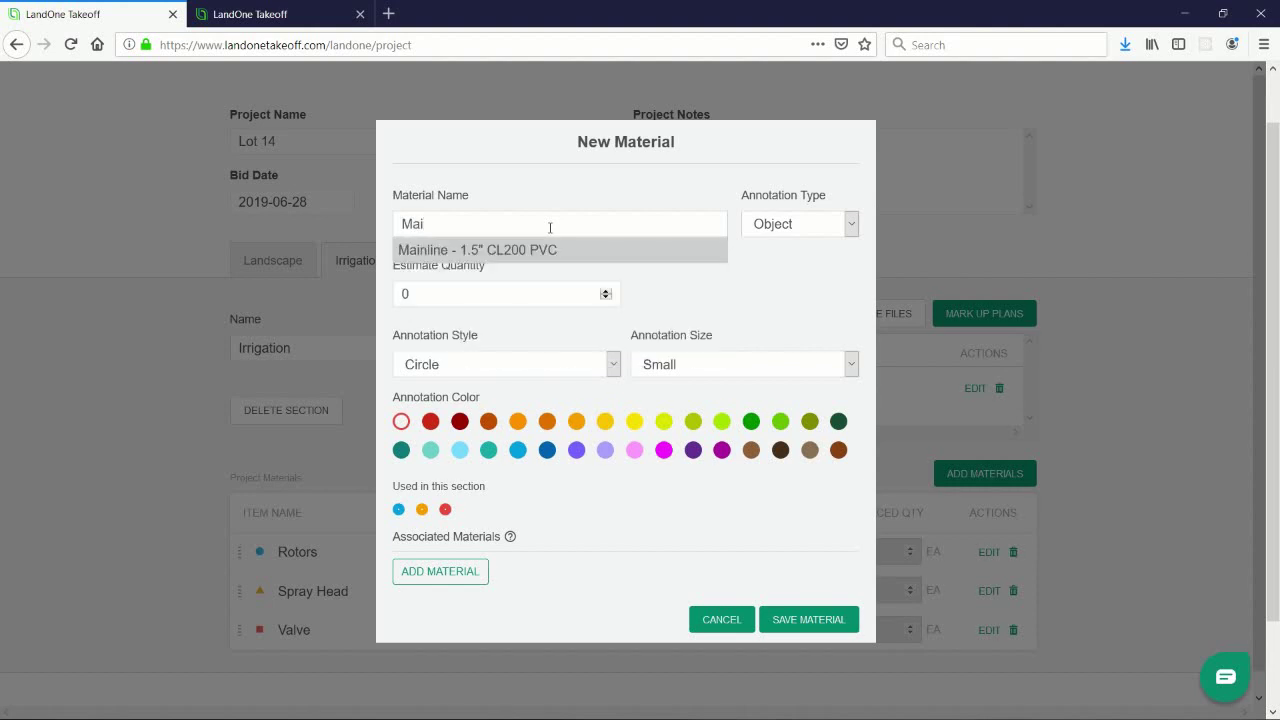
type("nl")
left_click(555, 249)
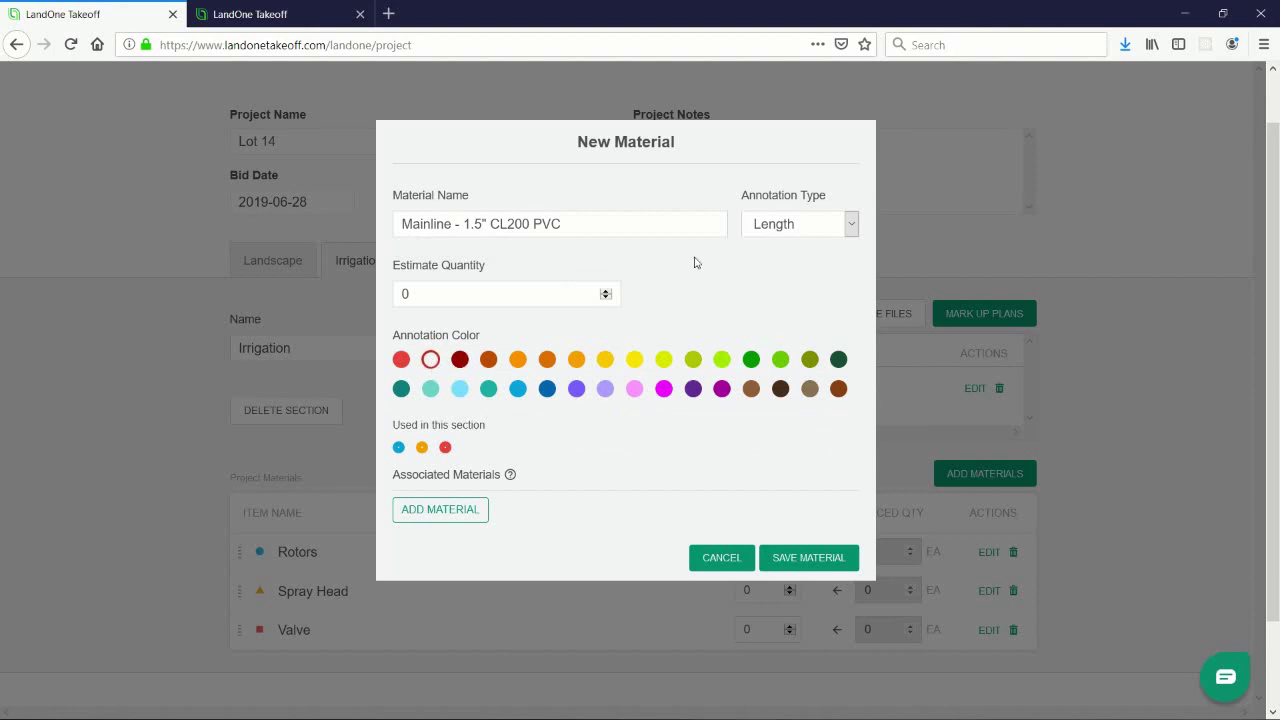
left_click(798, 226)
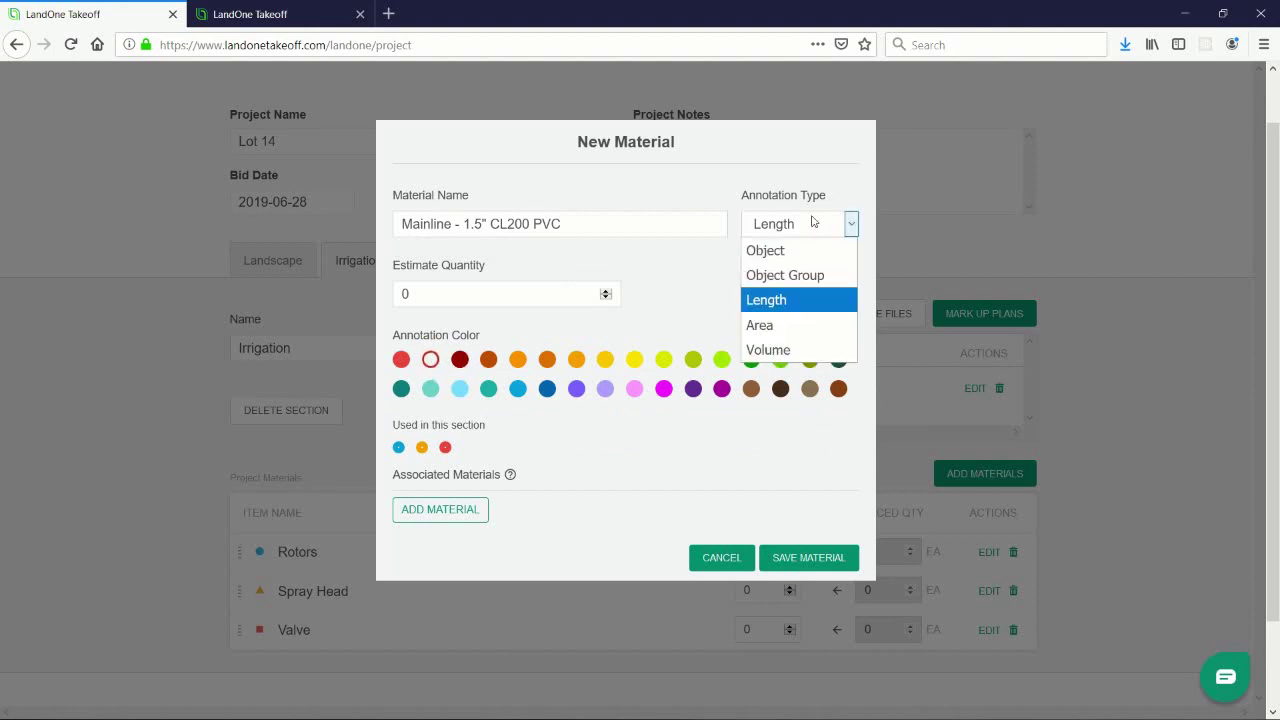
left_click(788, 304)
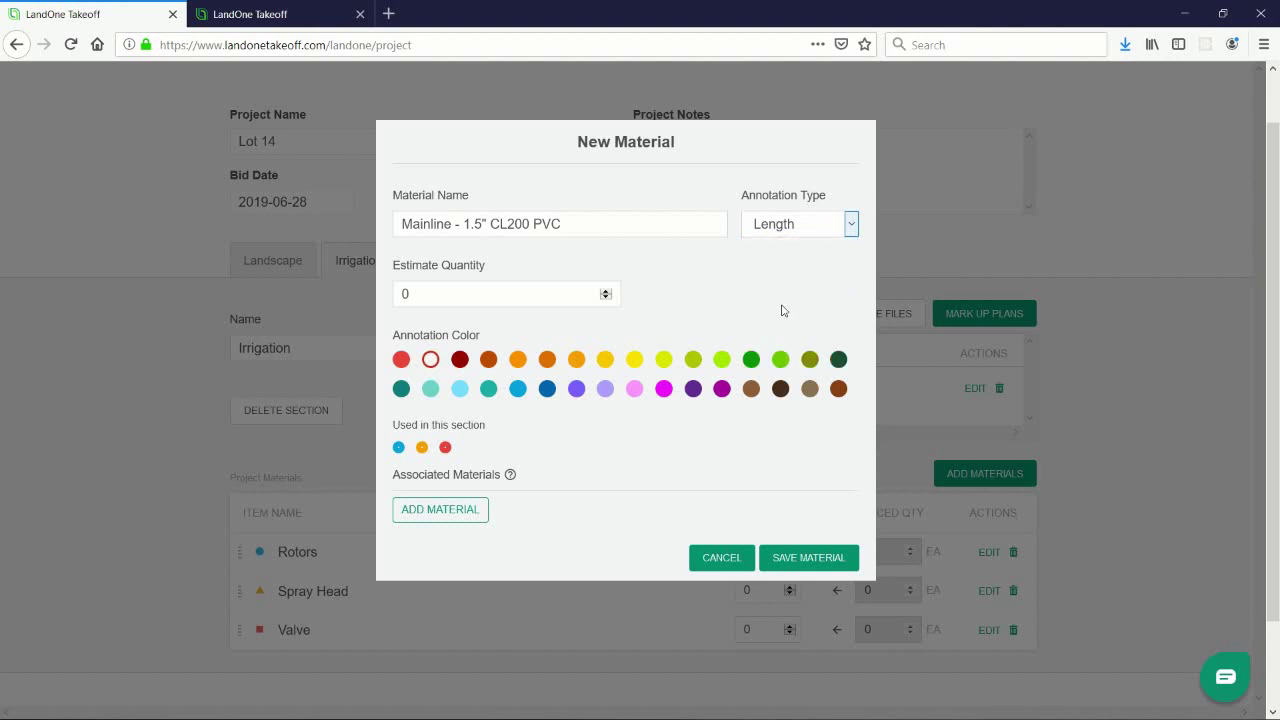
left_click(806, 558)
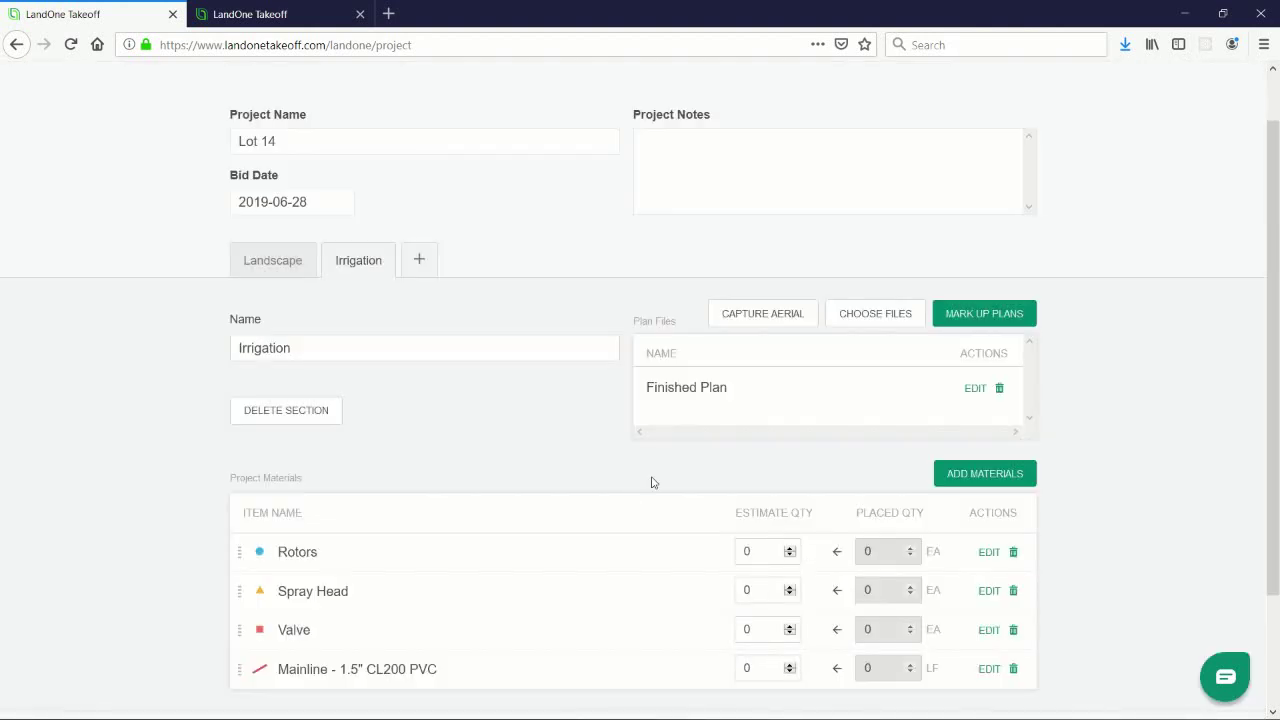
- Add Lateral Line - 1" PVC in yellow with Length annotation type and save it
left_click(1022, 474)
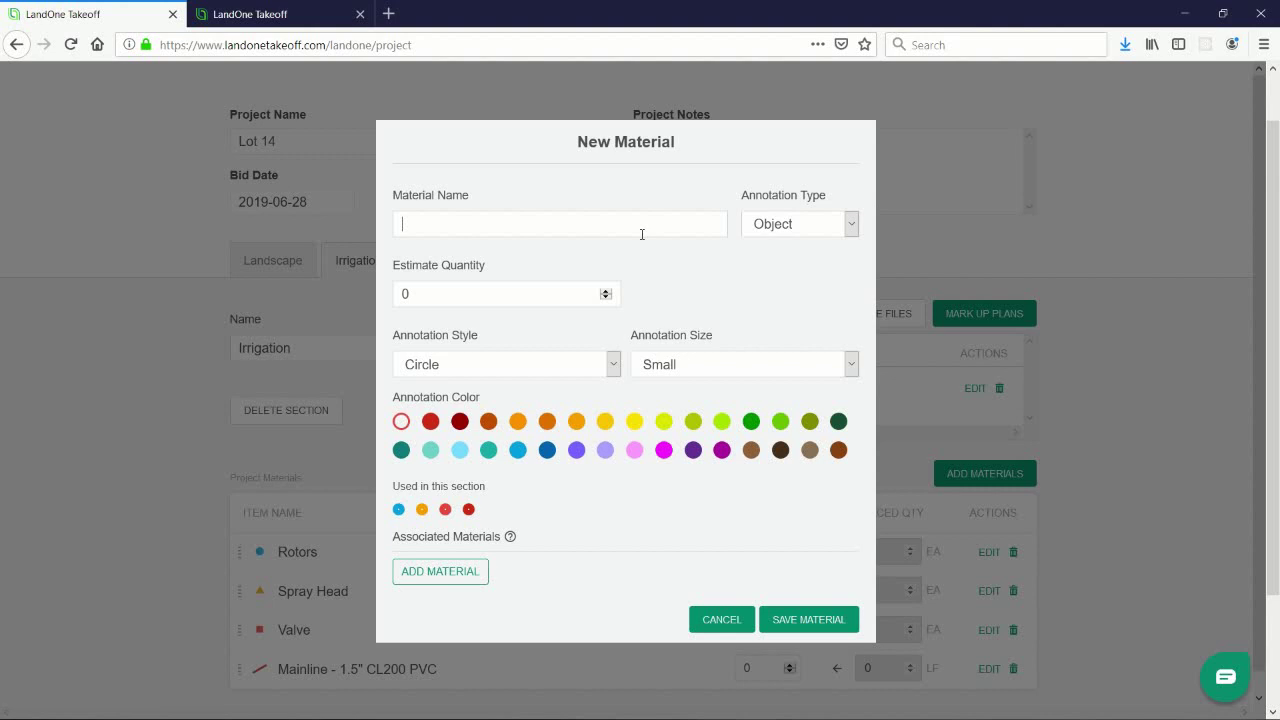
type("Later")
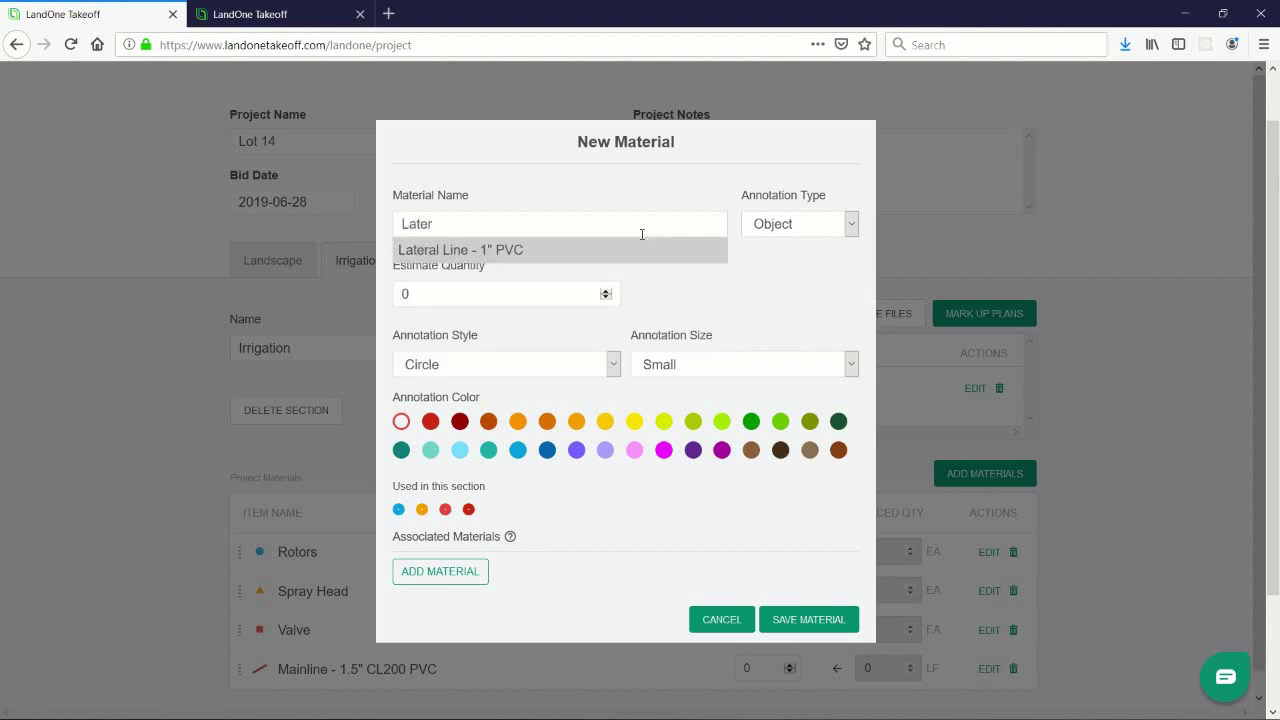
left_click(573, 258)
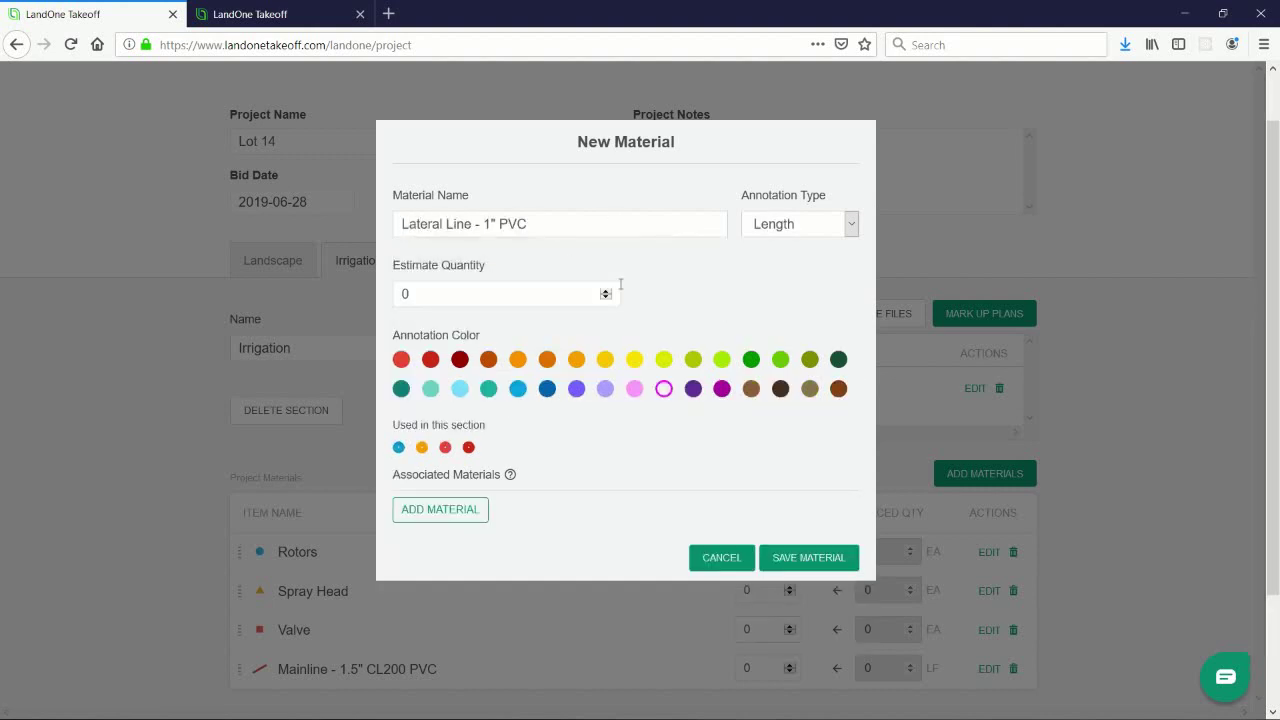
left_click(637, 365)
left_click(808, 225)
left_click(786, 303)
left_click(821, 566)
scroll(580, 630, "down", 3)
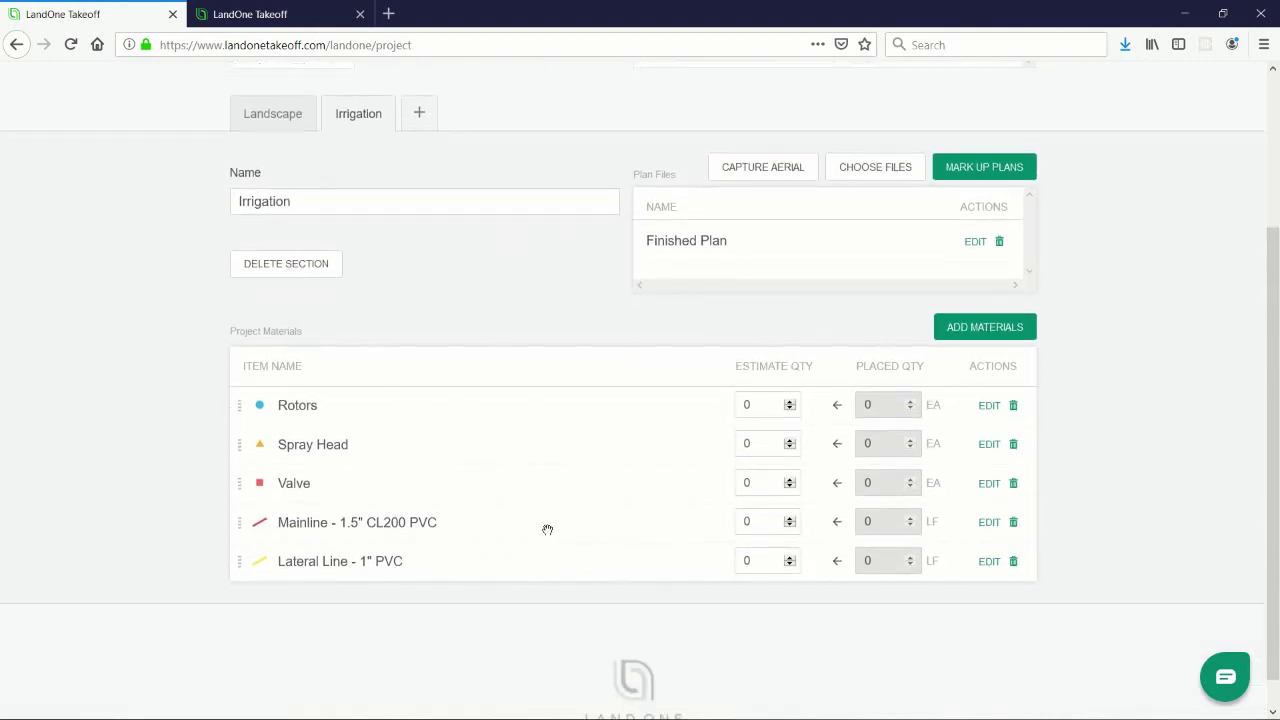
scroll(755, 264, "up", 1)
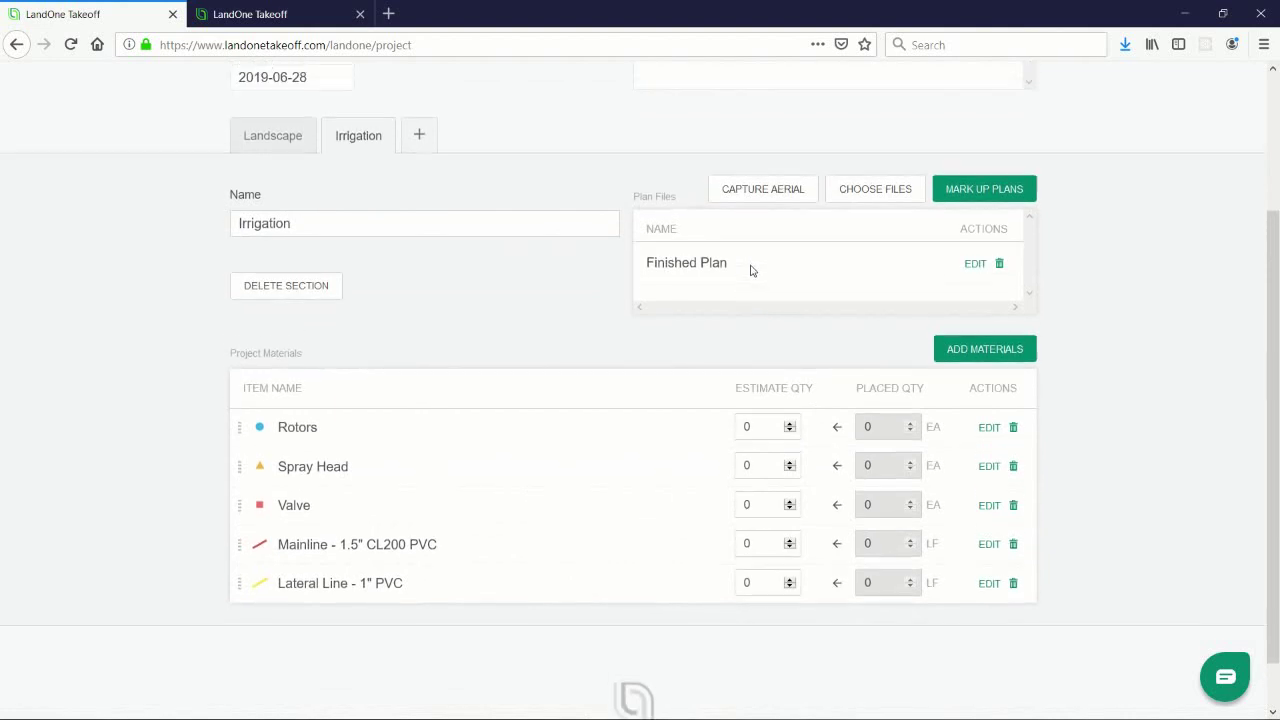
- Open the Irrigation plan for markup
left_click(978, 228)
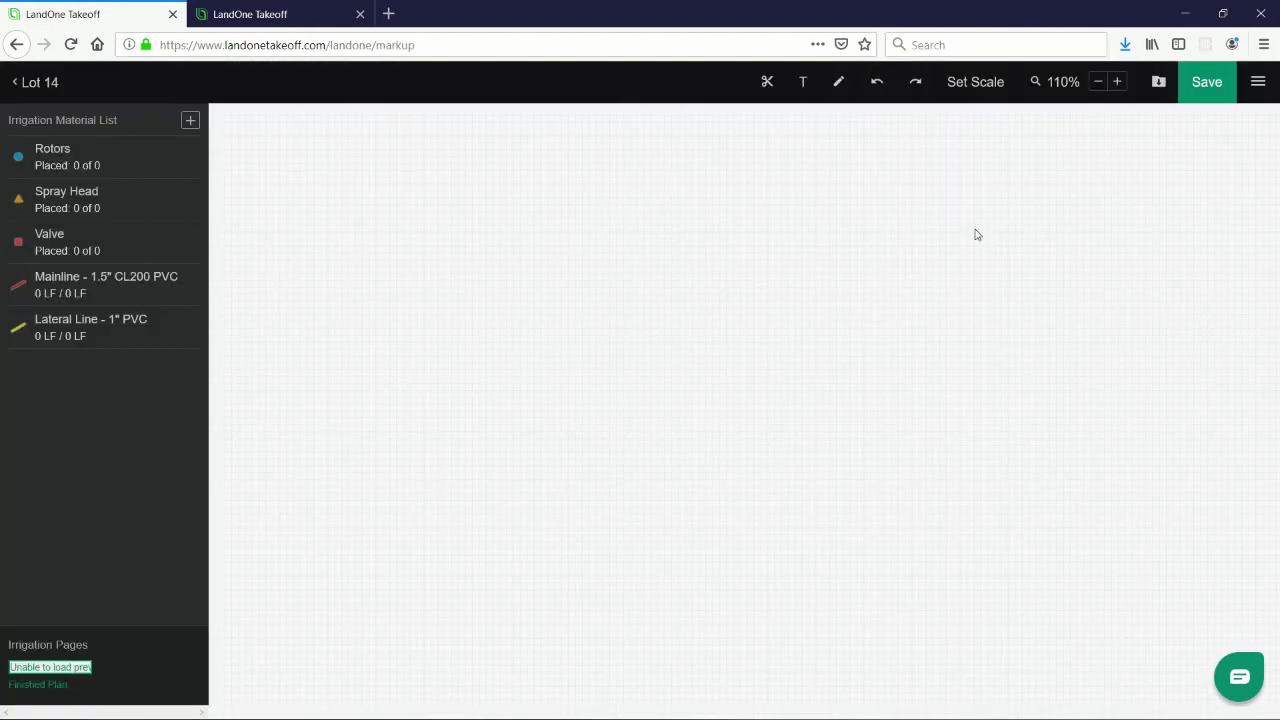
scroll(739, 508, "up", 1)
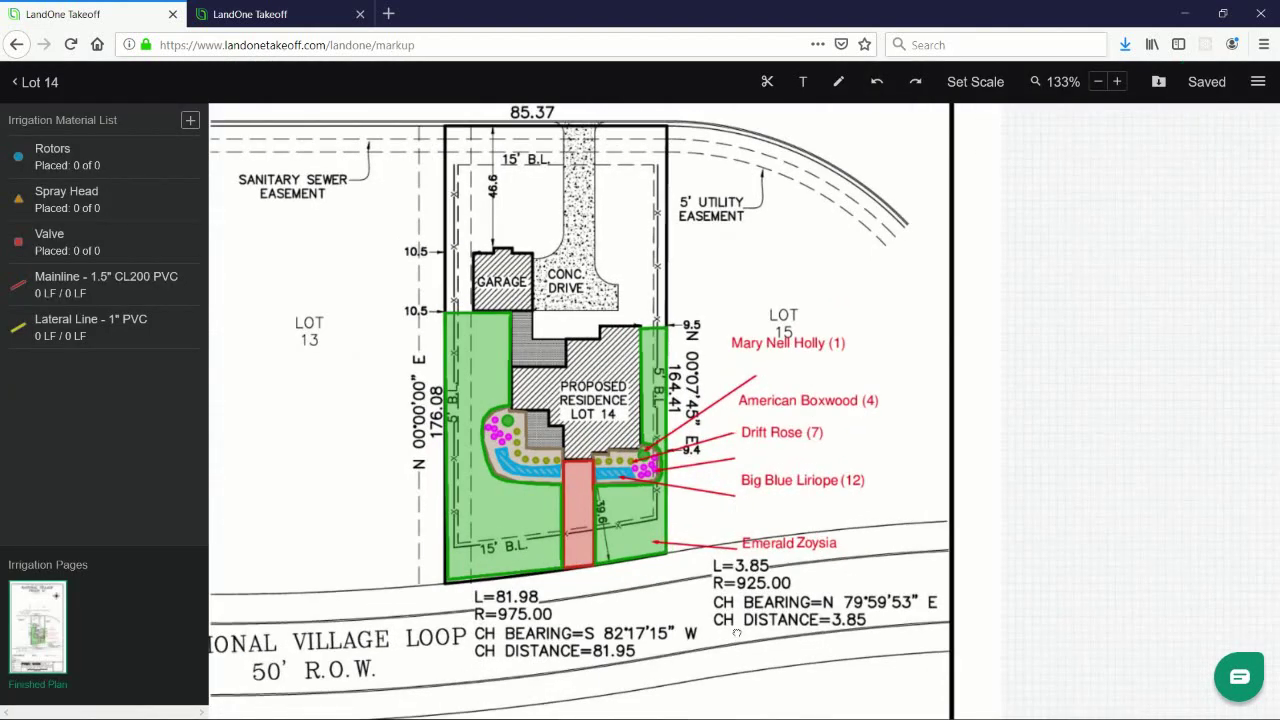
scroll(737, 510, "down", 3)
scroll(743, 492, "down", 2)
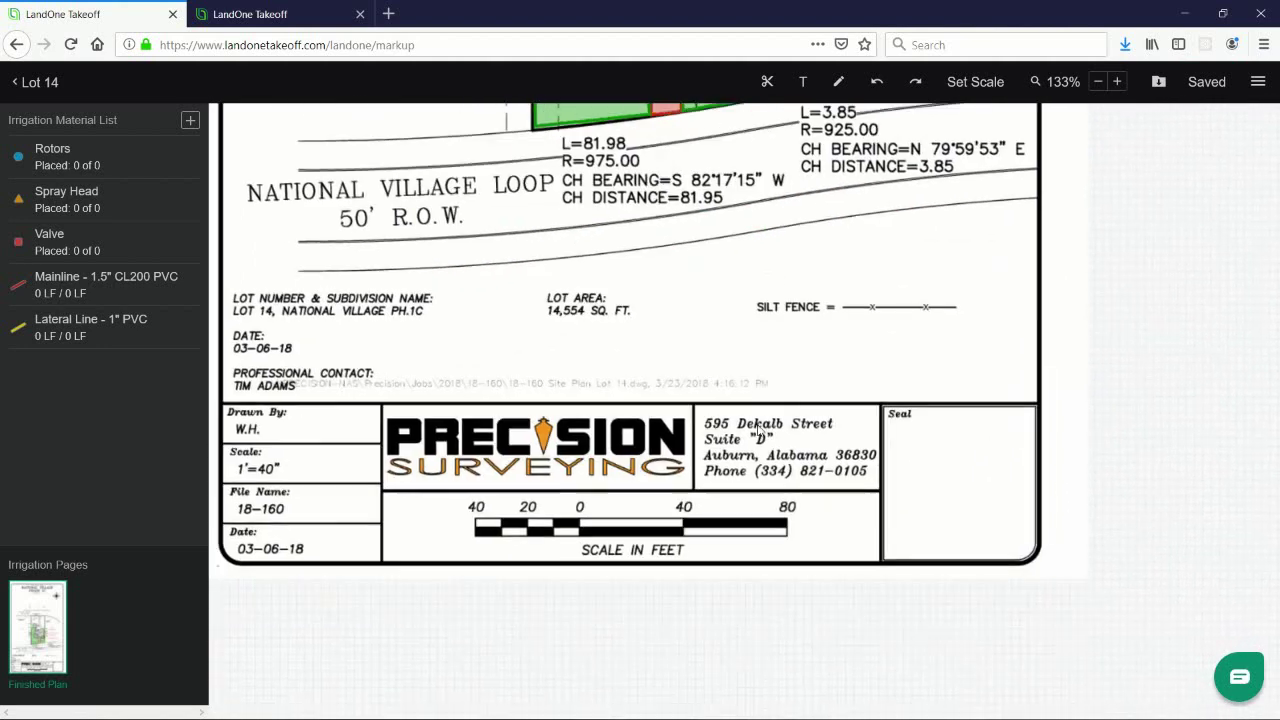
scroll(948, 412, "up", 4)
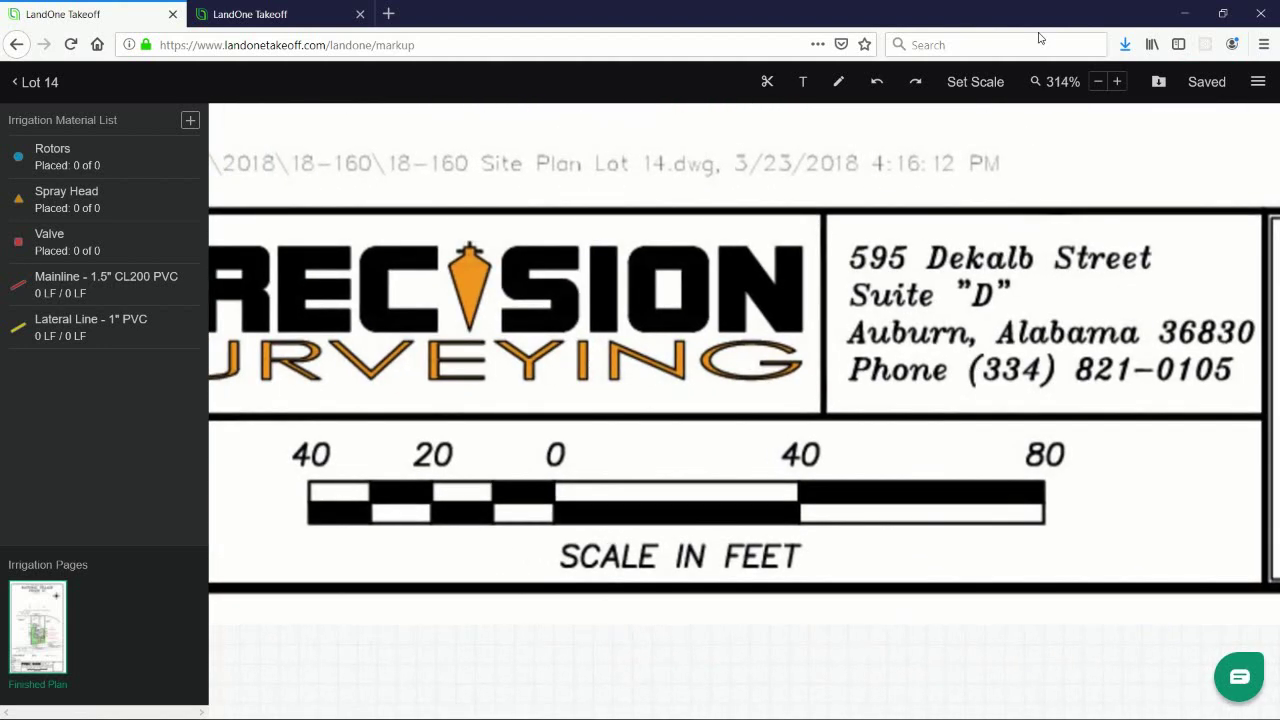
- Measure the scale bar from 40 to 80 as 120 ft, setting the scale to 3 in : 120 ft
left_click(975, 81)
left_click(953, 163)
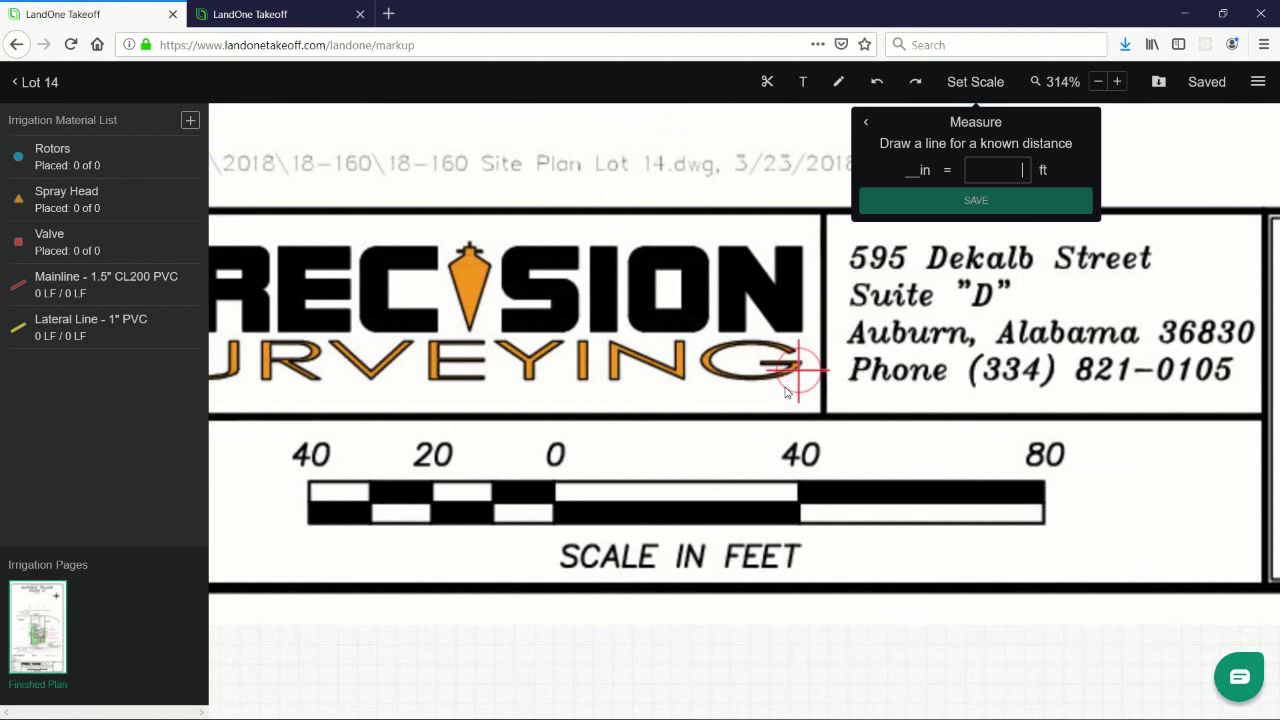
left_click_drag(748, 443, 791, 409)
left_click(348, 451)
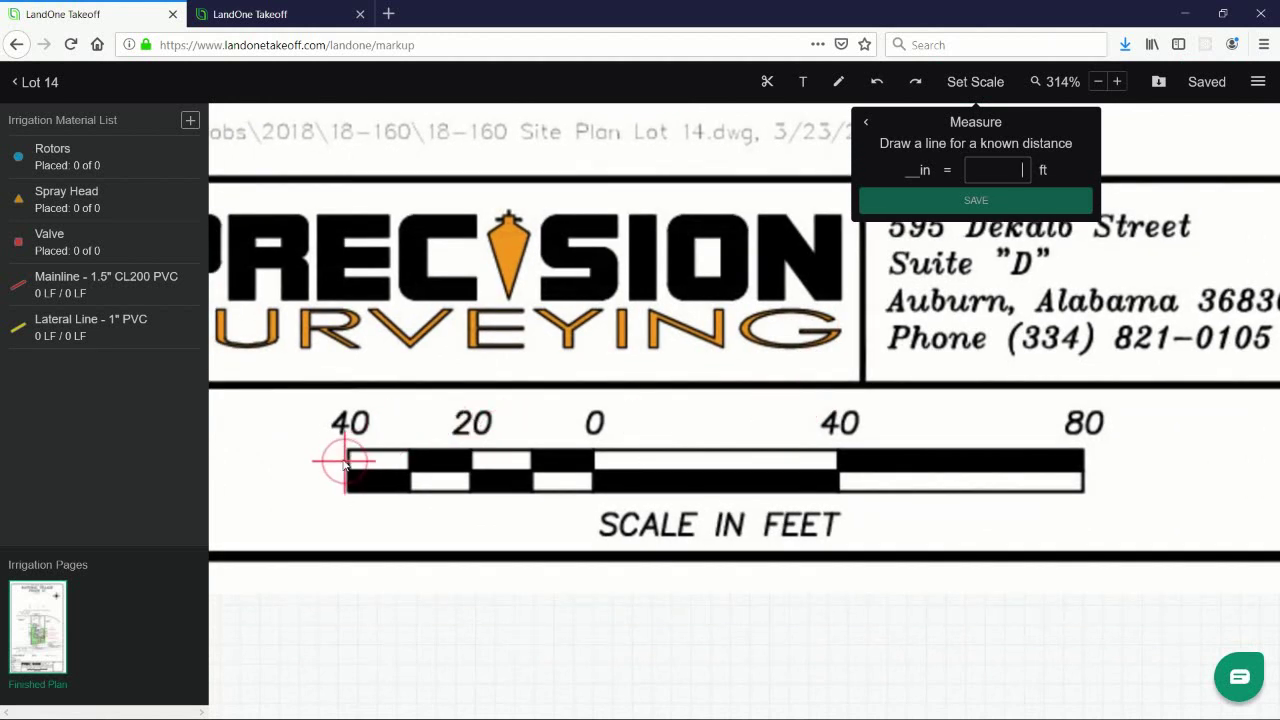
left_click(757, 452)
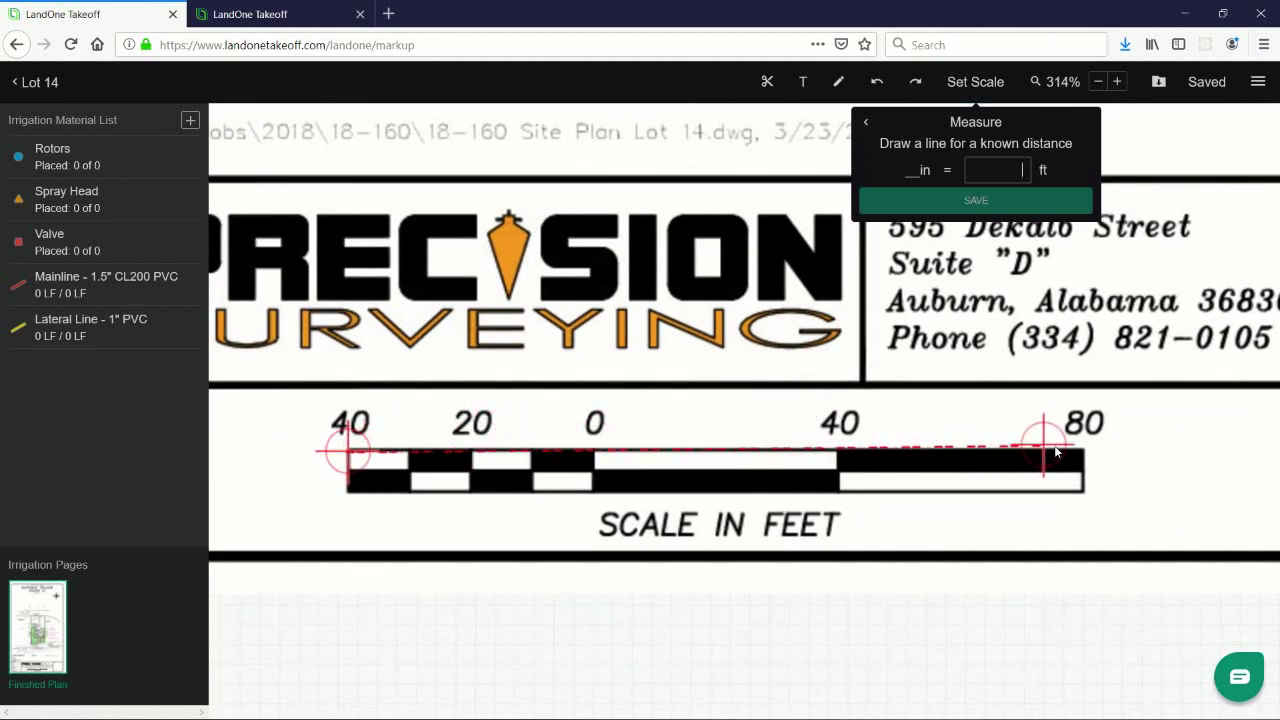
left_click(1082, 450)
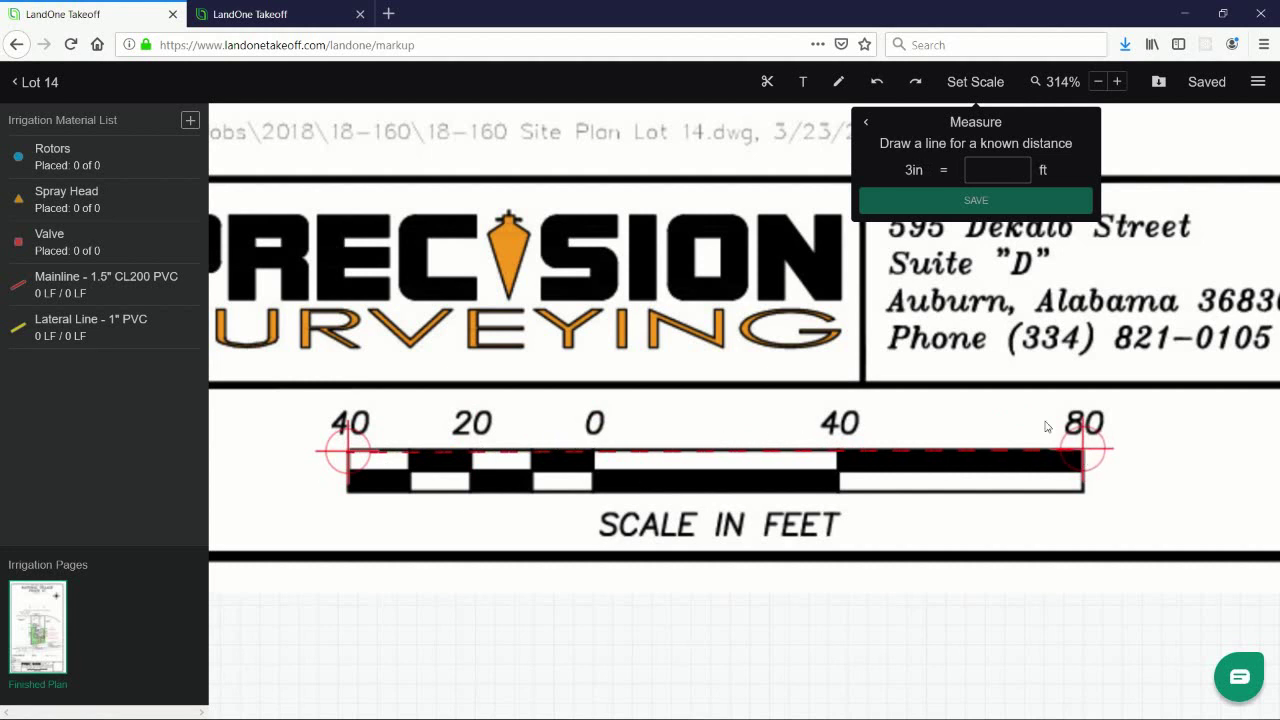
type("12")
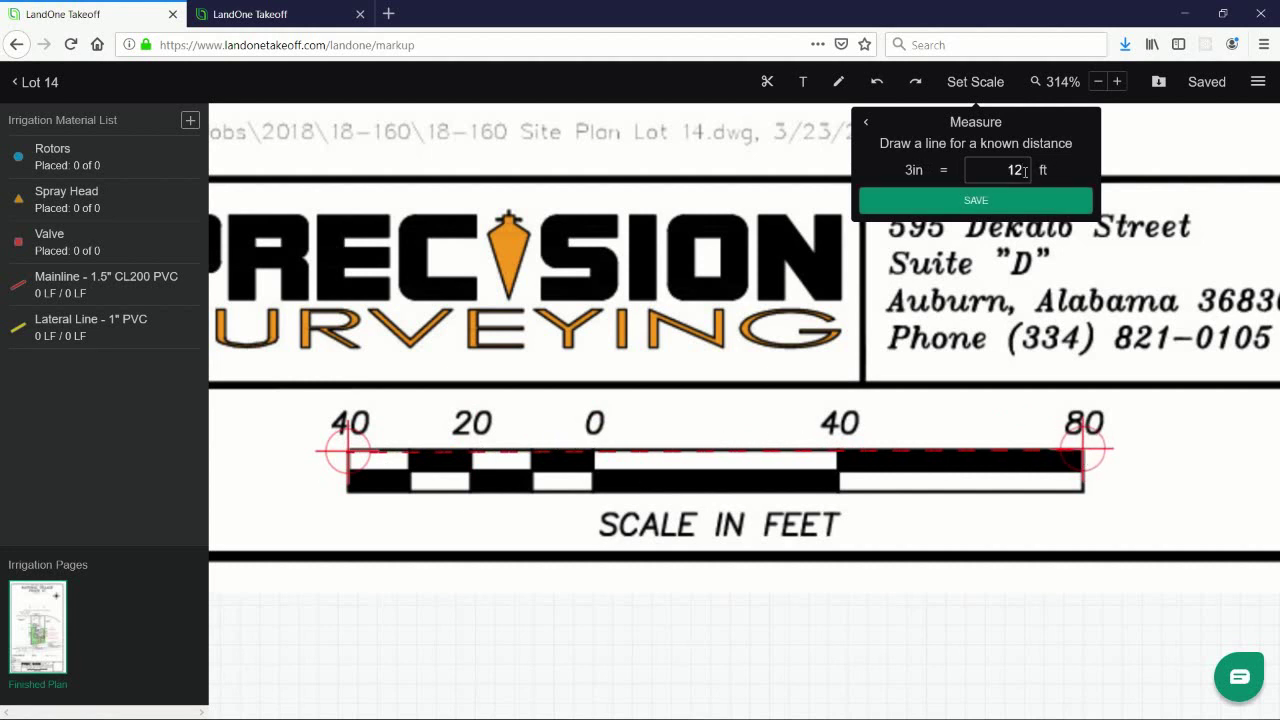
type("0")
left_click(1006, 204)
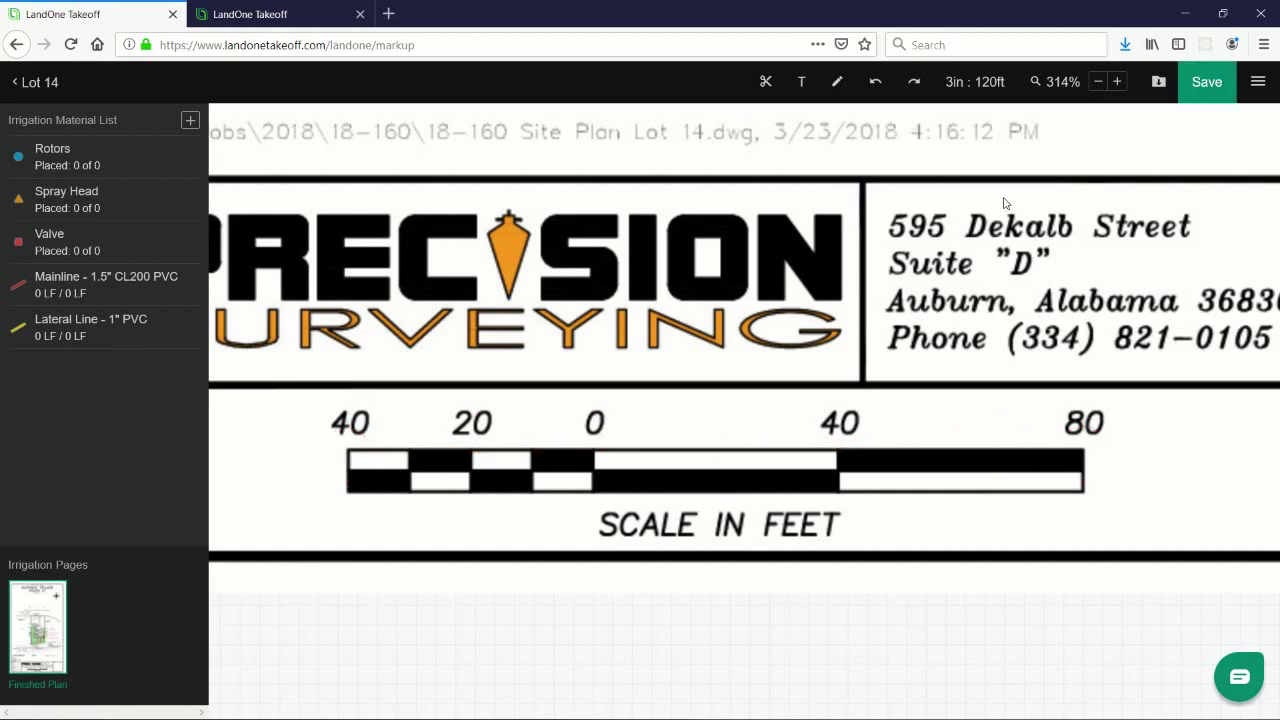
- Pan and zoom back to the Lot 14 plan and select Rotors for placing
scroll(809, 278, "down", 5)
mouse_move(796, 278)
left_mouse_down()
mouse_move(706, 588)
mouse_move(757, 617)
left_mouse_up()
scroll(718, 562, "up", 2)
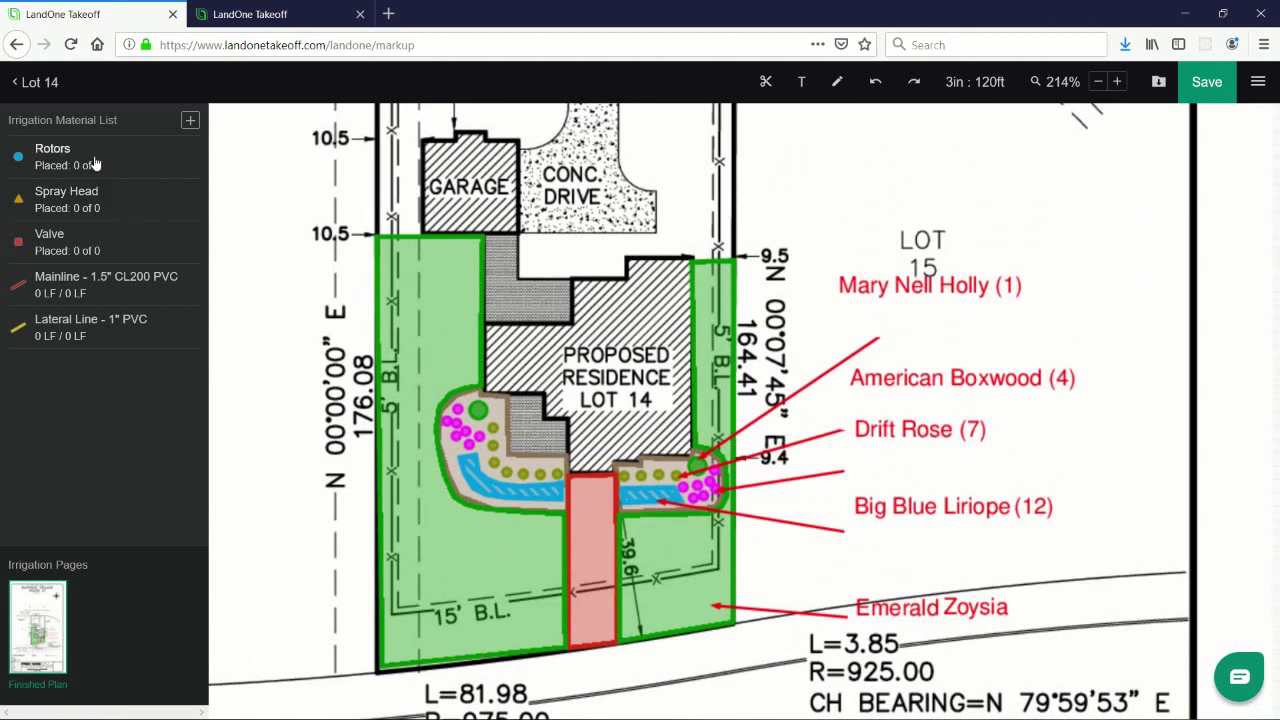
scroll(400, 300, "down", 3)
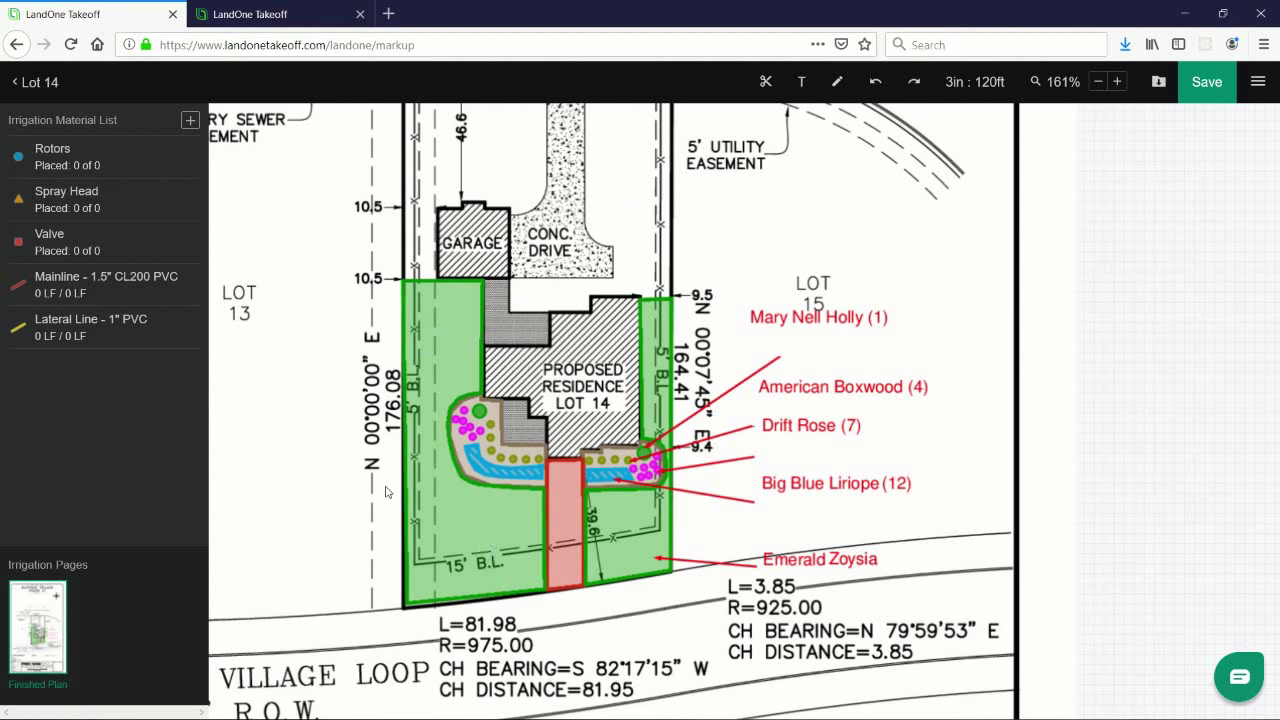
left_click(114, 168)
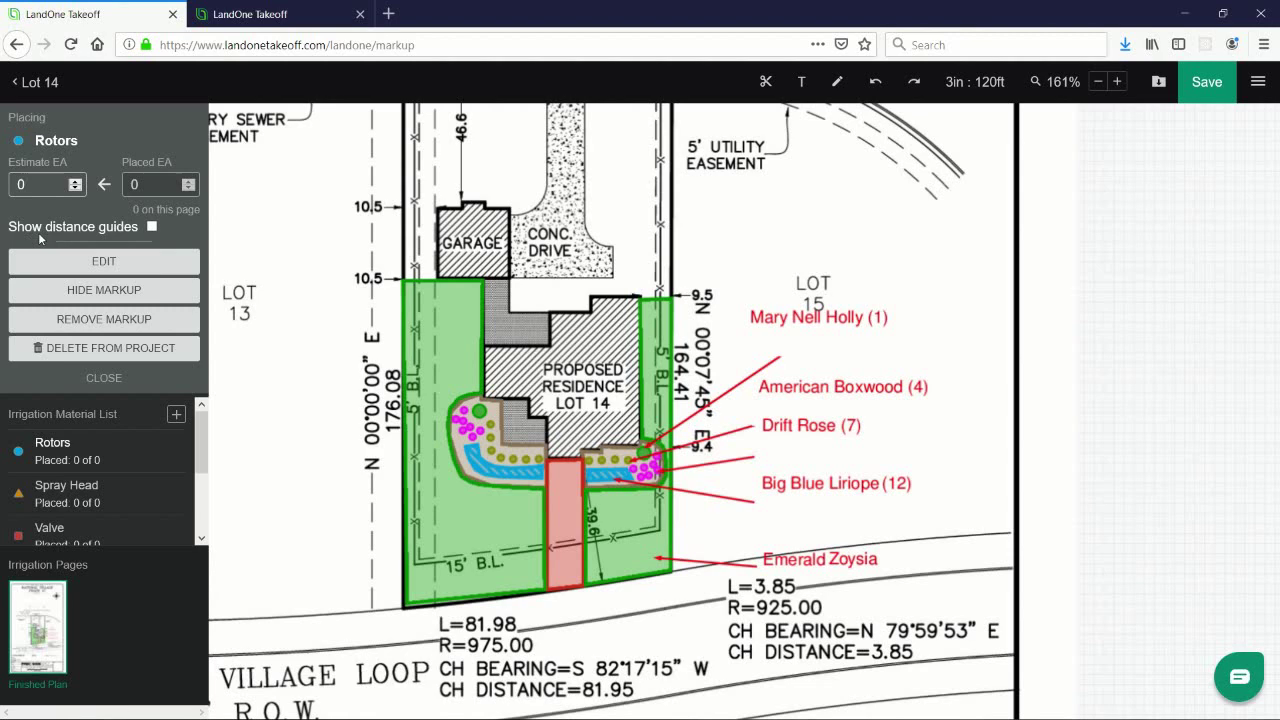
- Enable distance guides and place eight rotors around the front lawn edges and driveway
left_click(151, 228)
scroll(503, 437, "up", 3)
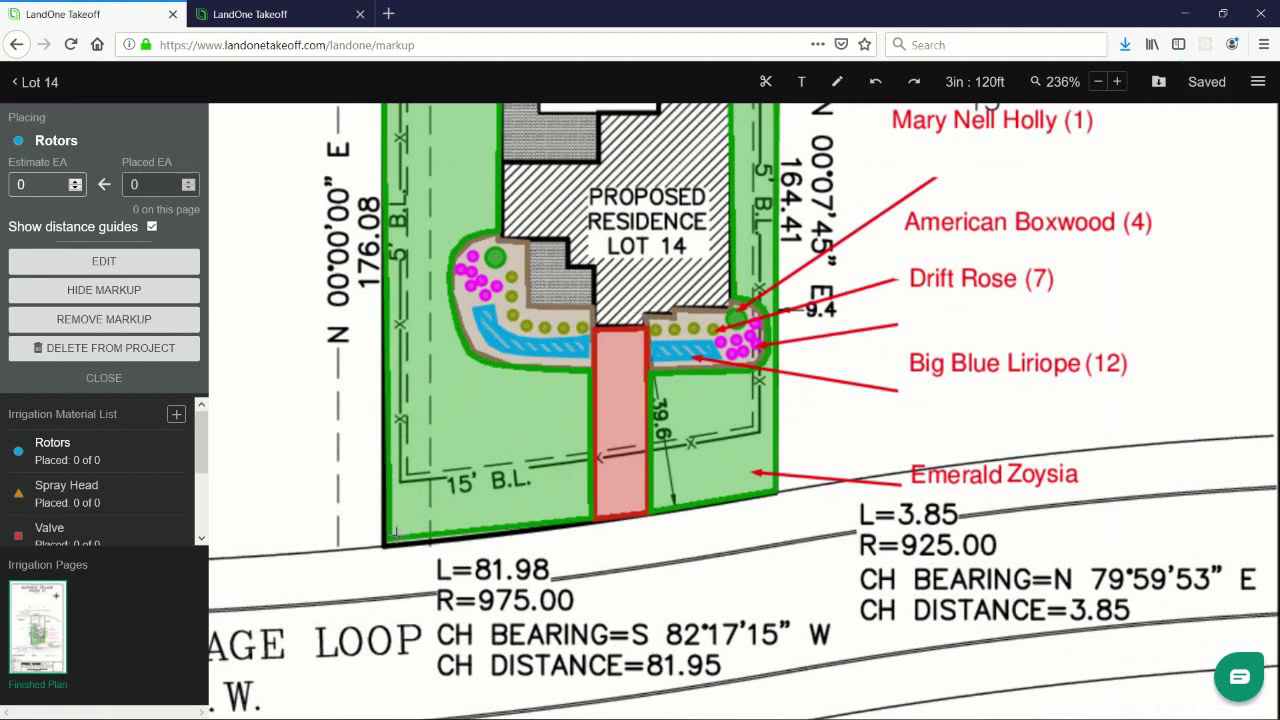
left_click(395, 530)
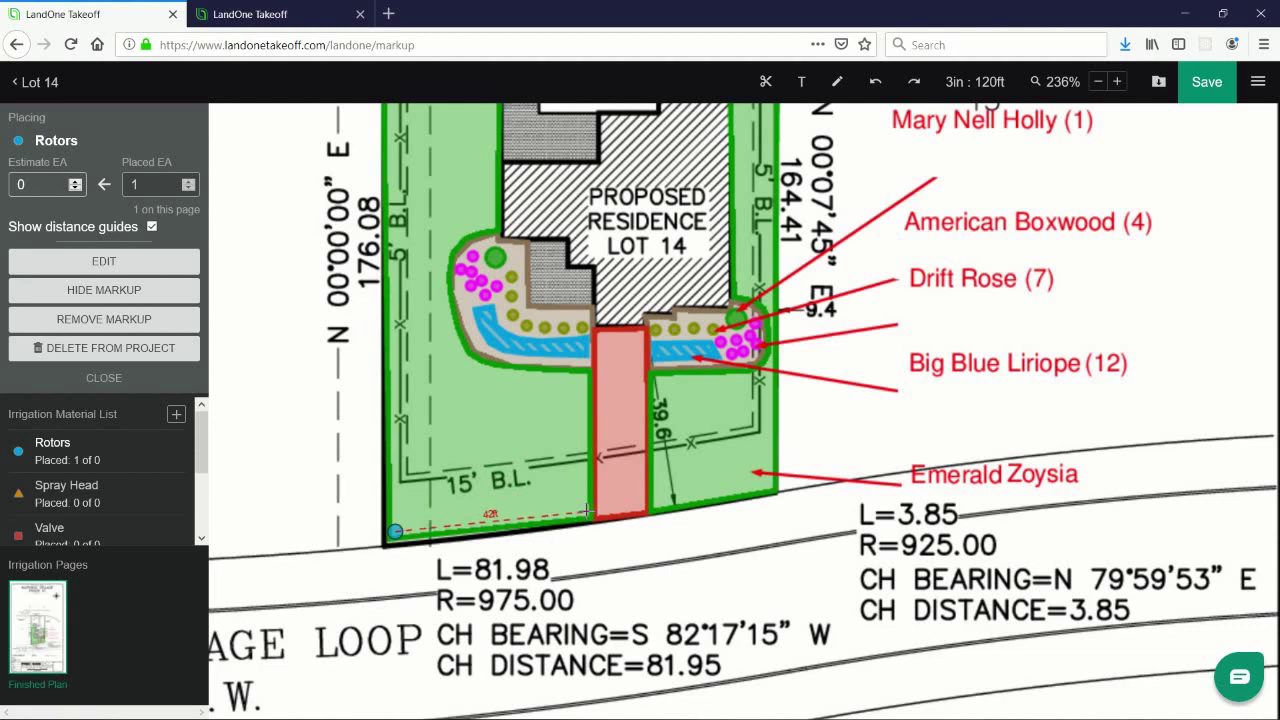
left_click(587, 512)
left_click(585, 376)
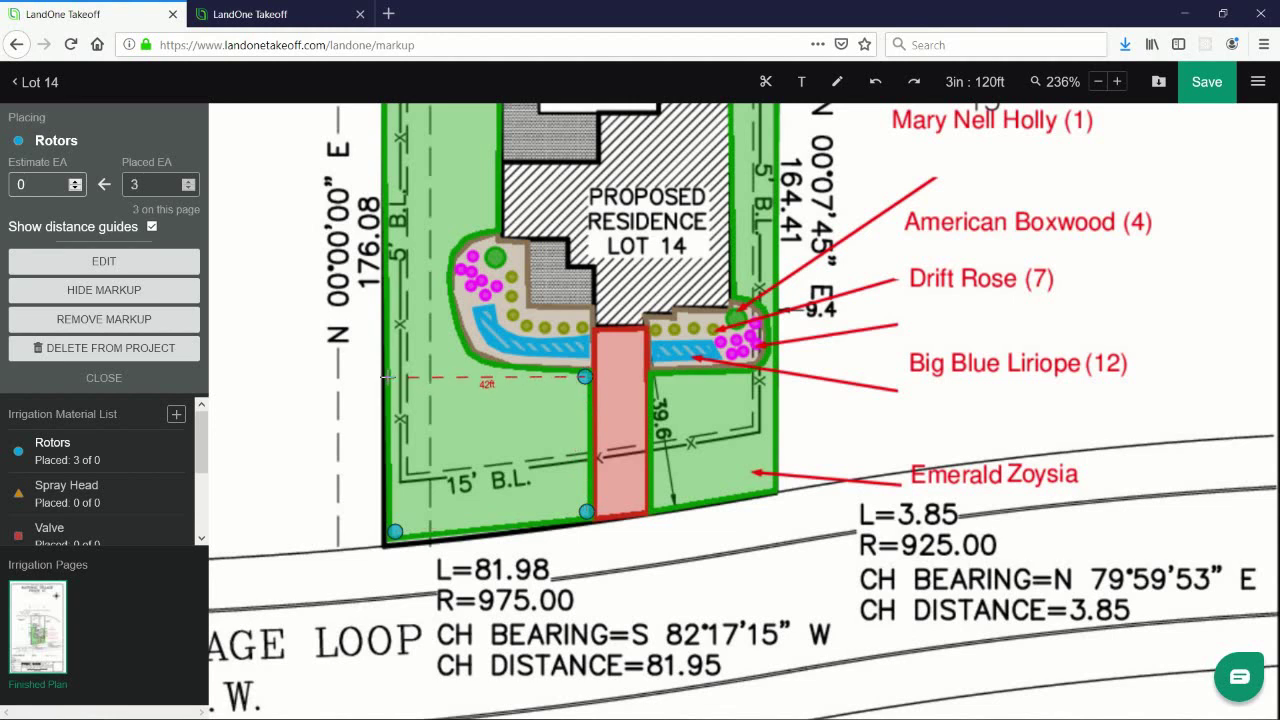
left_click(392, 374)
left_click(660, 378)
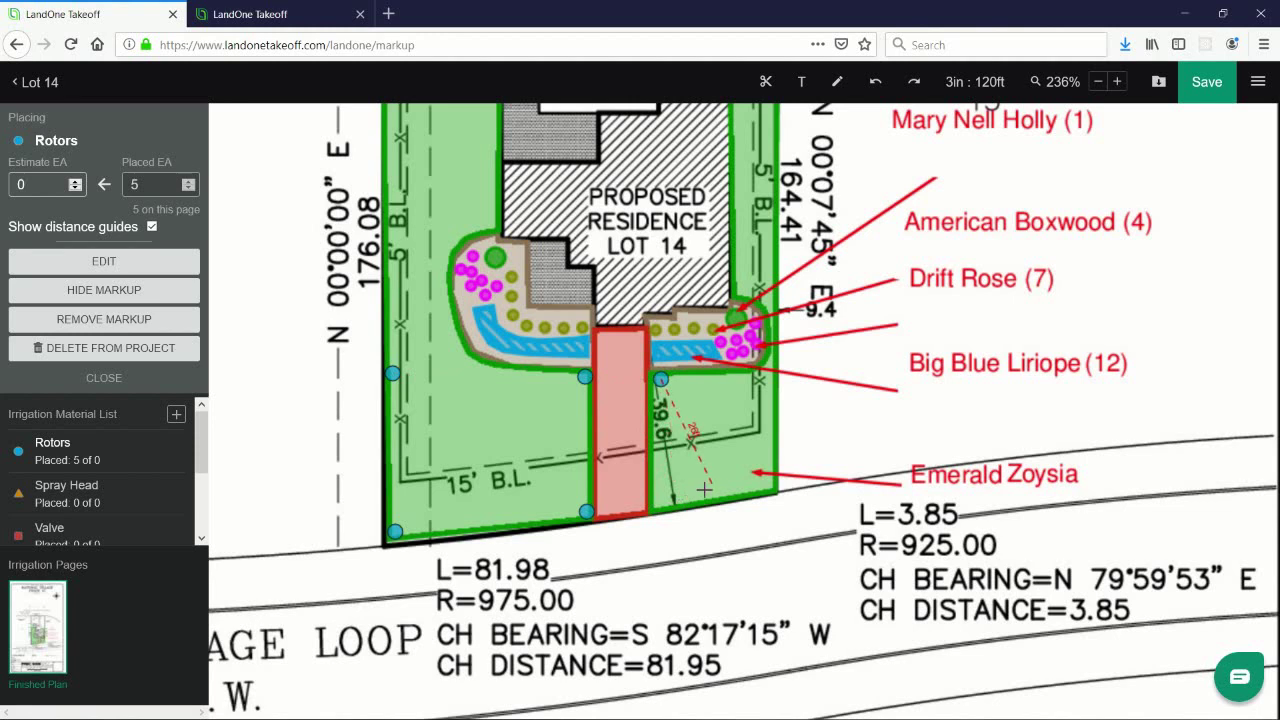
left_click(654, 508)
left_click(768, 368)
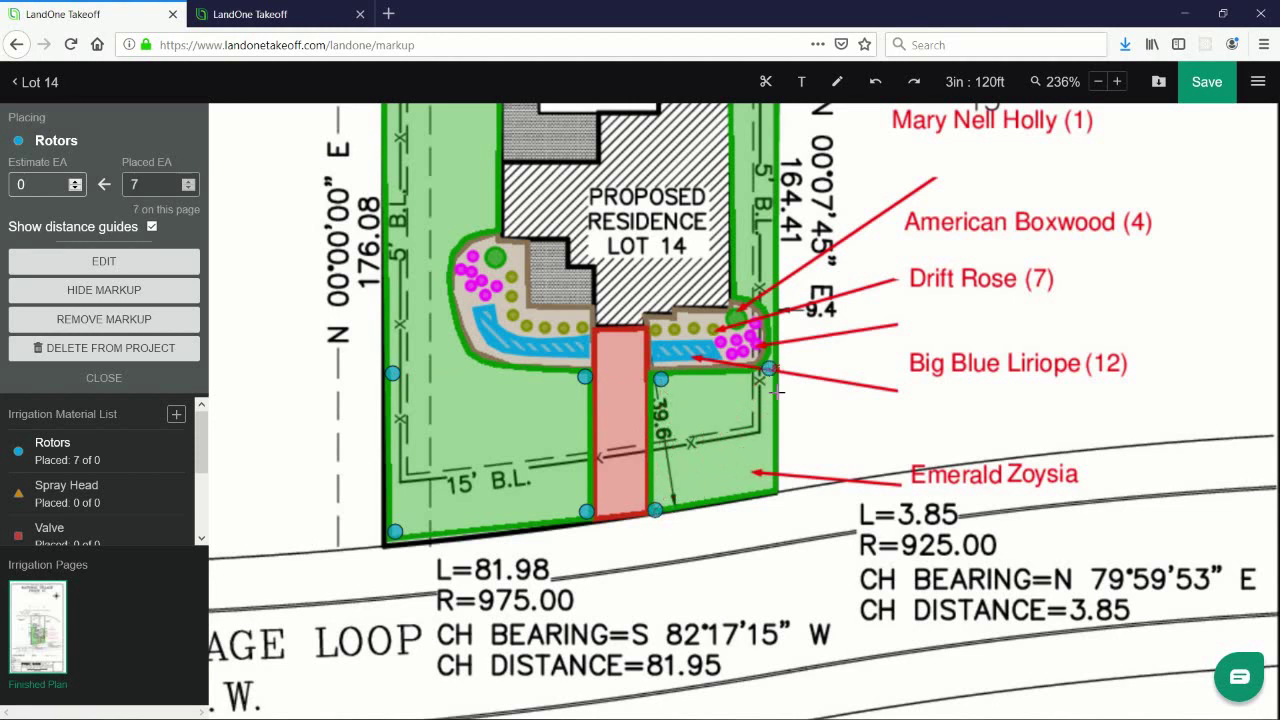
left_click(768, 483)
scroll(760, 482, "down", 2)
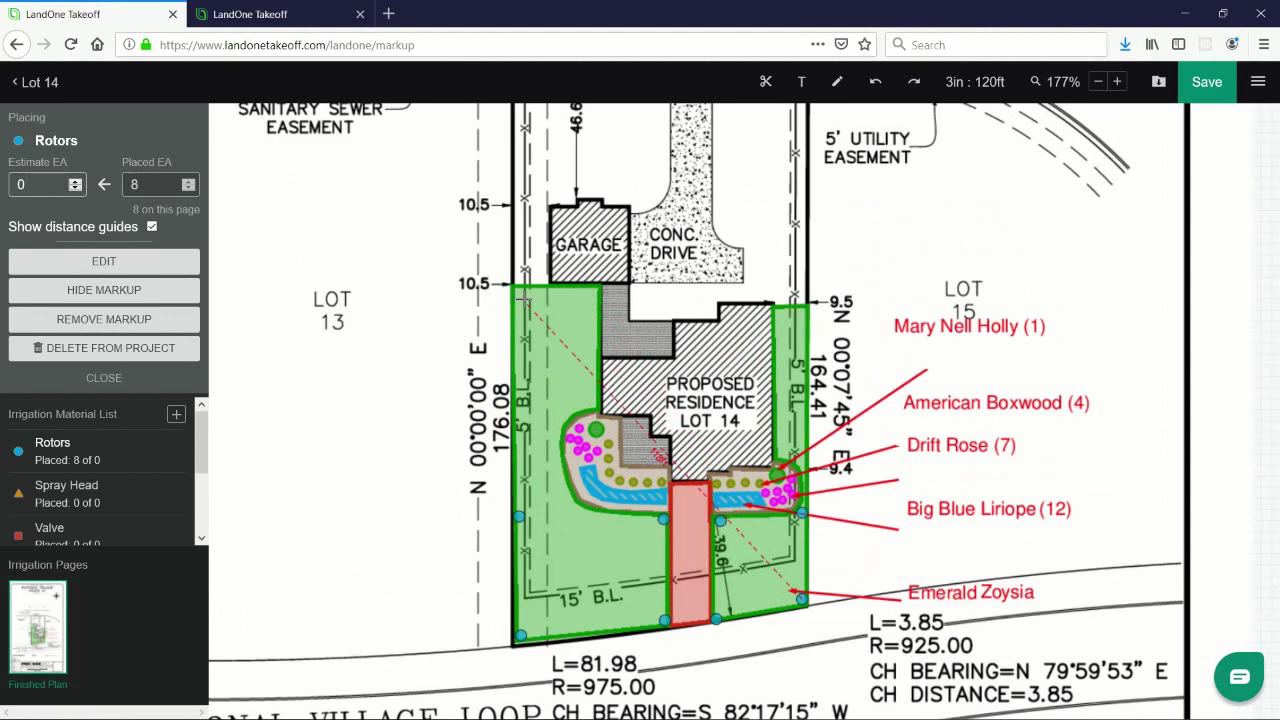
- Place six more rotors in the side yards and along the top edge, totalling 14, then close placing
left_click(514, 289)
left_click(598, 287)
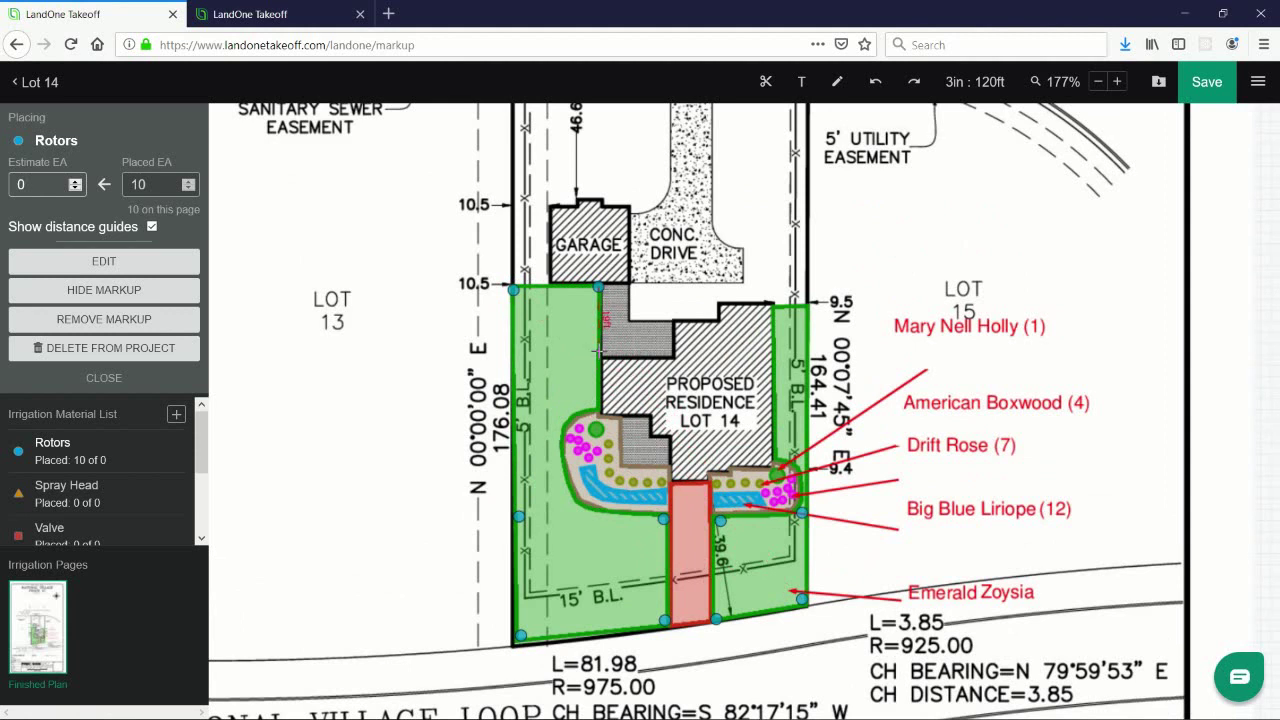
left_click(598, 350)
left_click(513, 356)
scroll(540, 340, "down", 1)
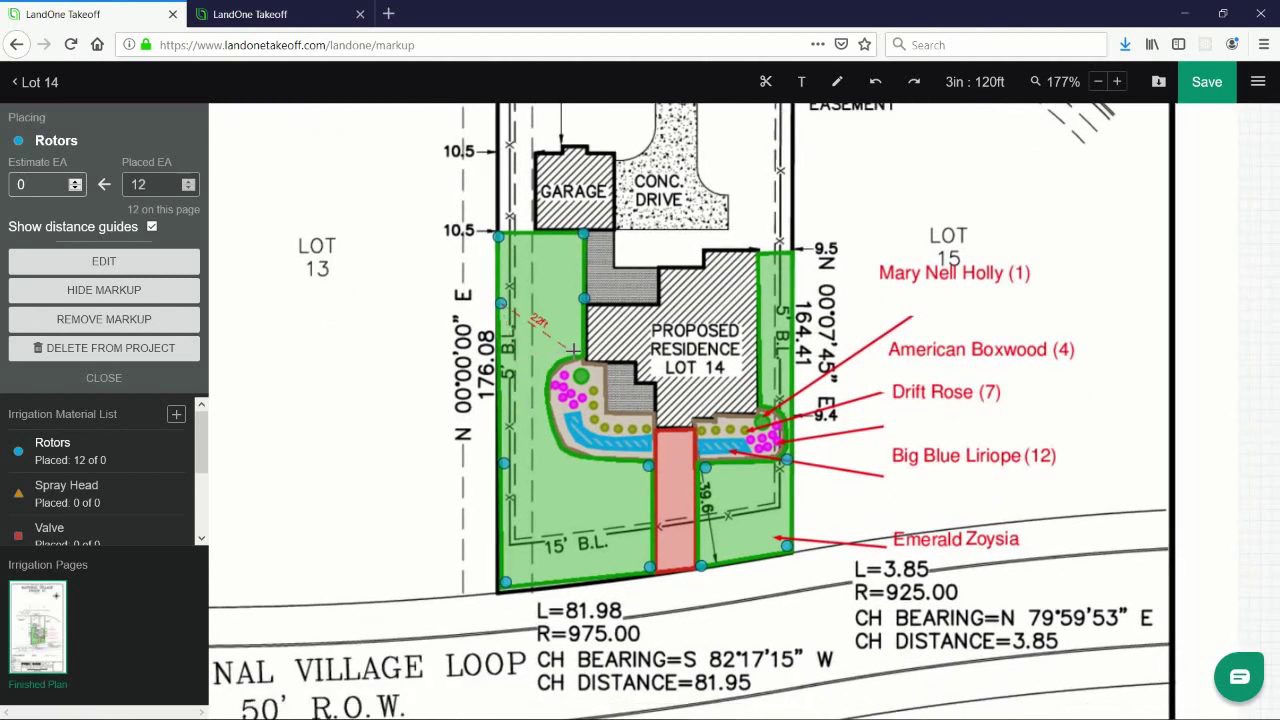
left_click(576, 352)
left_click(501, 381)
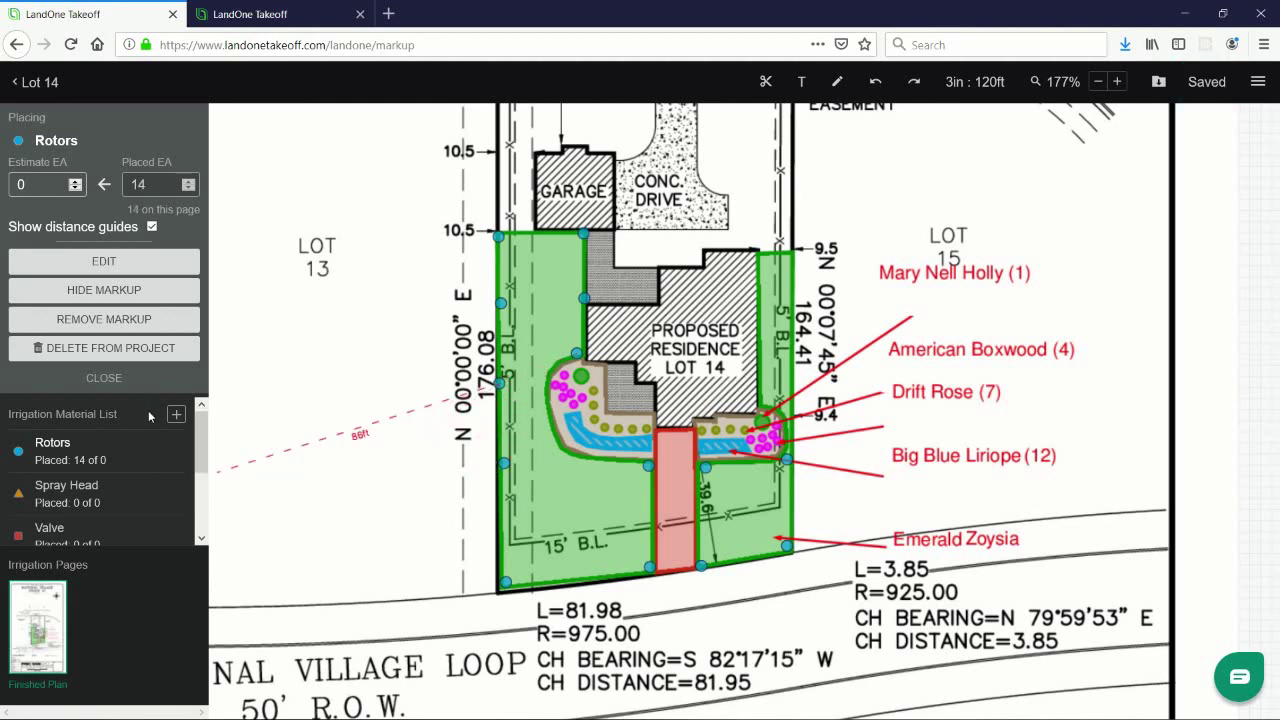
left_click(104, 378)
scroll(577, 479, "down", 1)
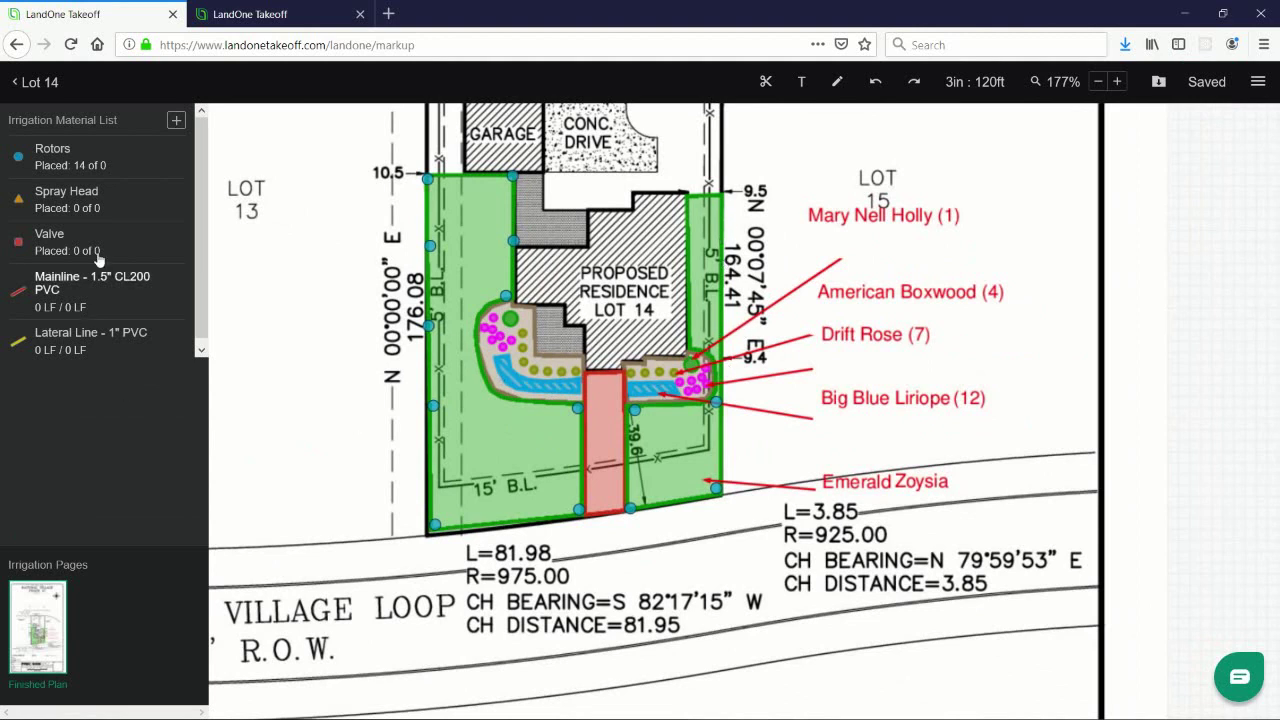
- Select Spray Head, enable distance guides, and place six spray heads along the curved planting bed
left_click(113, 200)
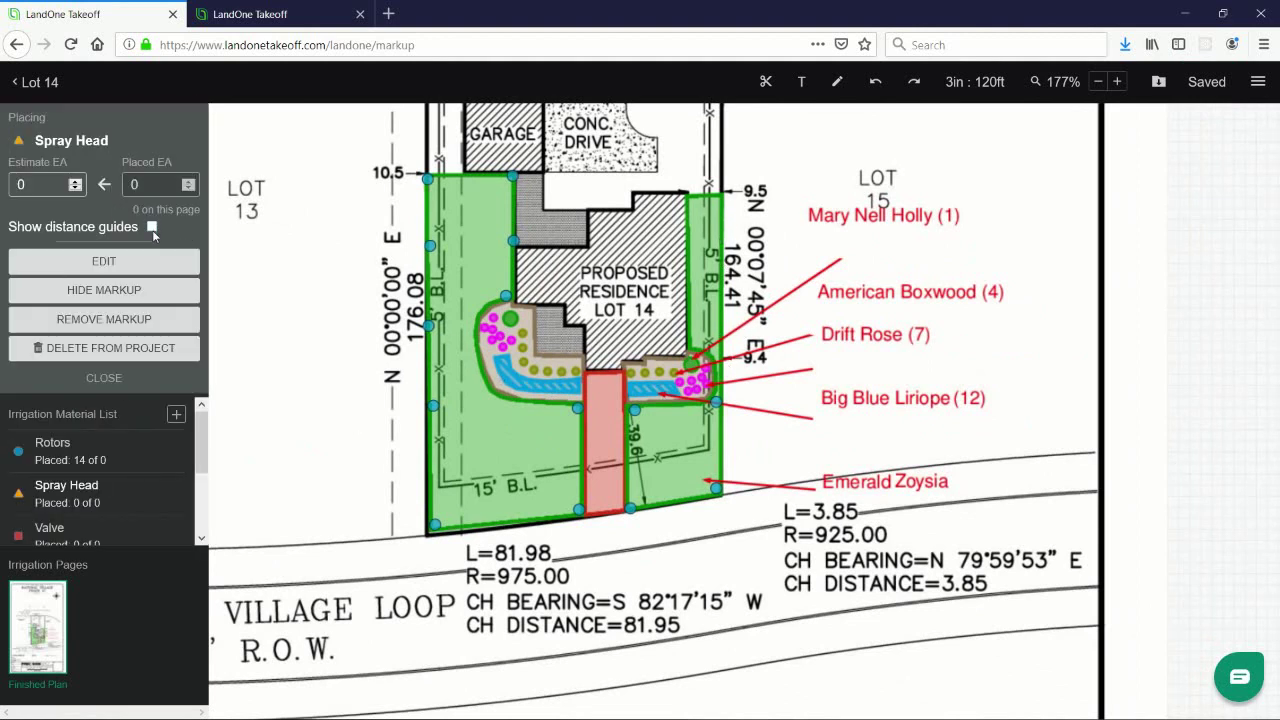
left_click(152, 228)
scroll(475, 411, "up", 2)
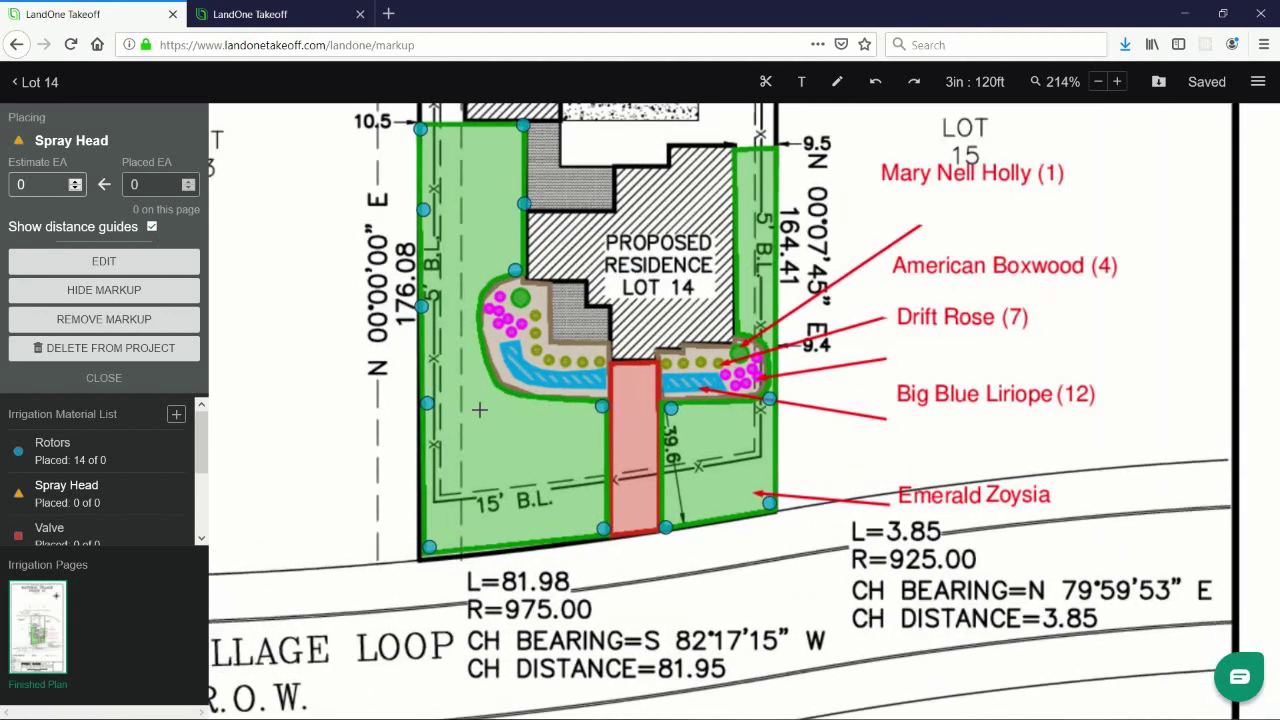
left_click(599, 388)
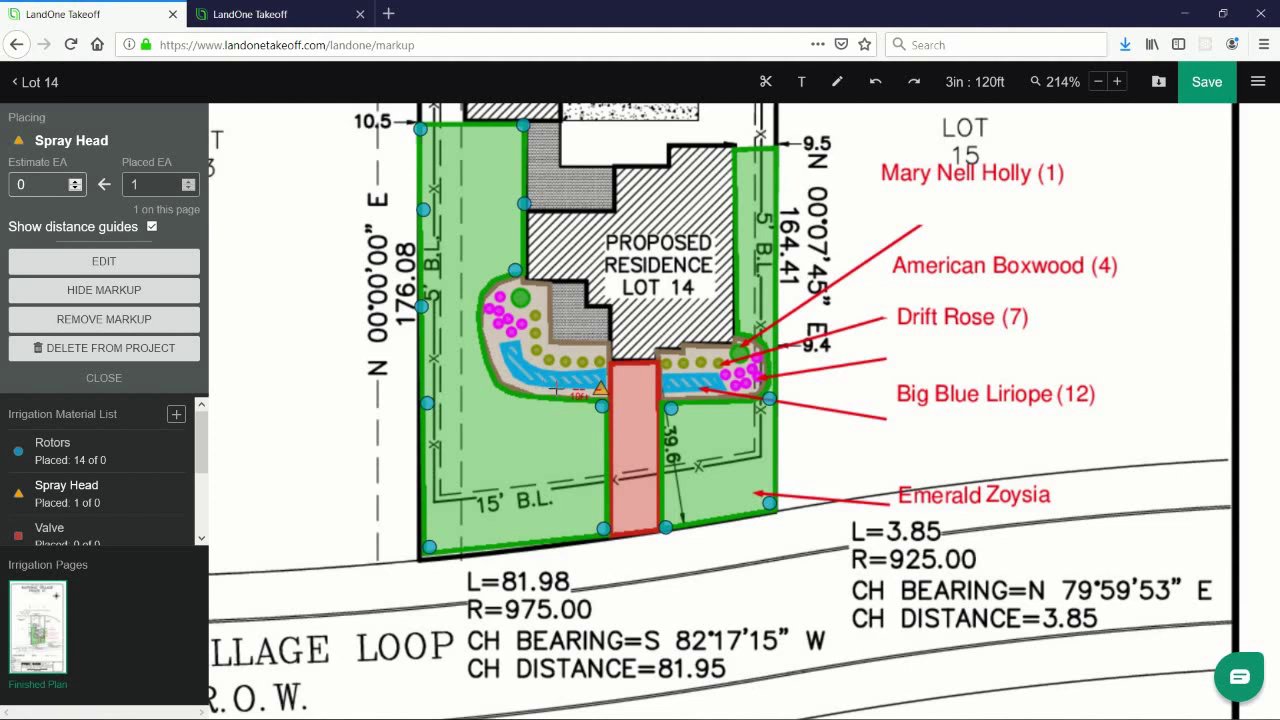
left_click(561, 387)
left_click(519, 384)
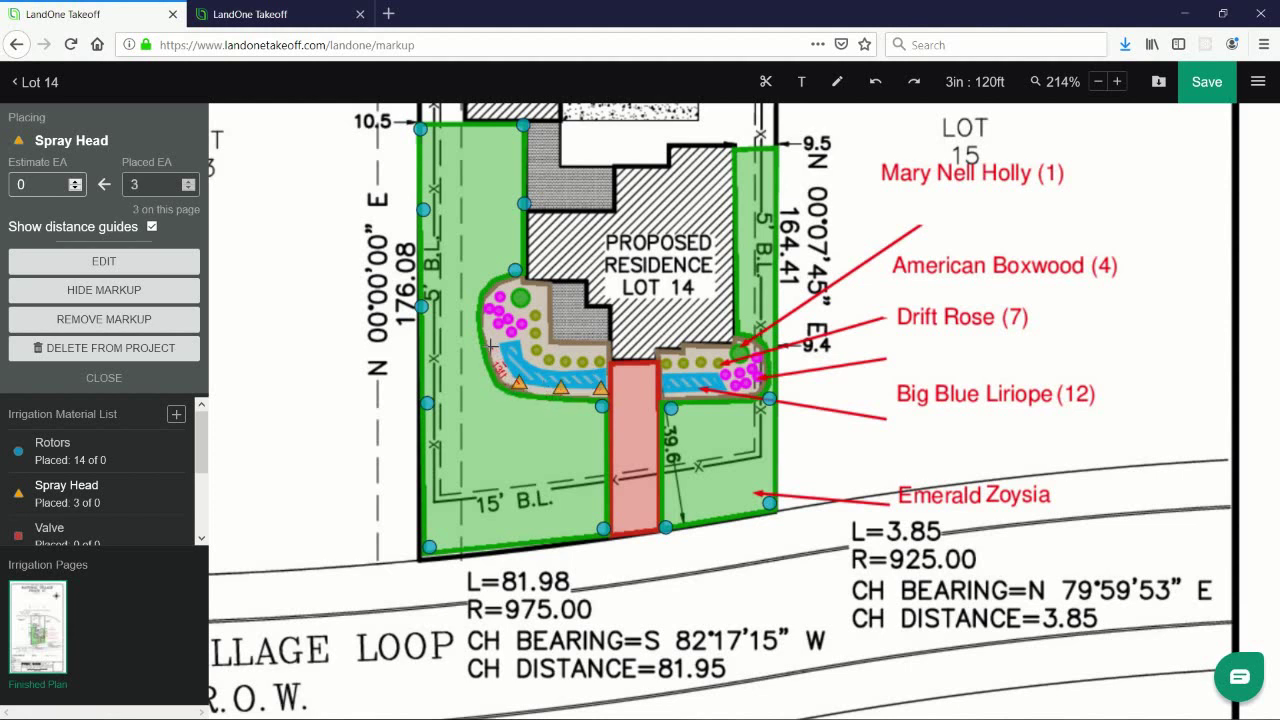
left_click(493, 347)
left_click(488, 301)
left_click(669, 392)
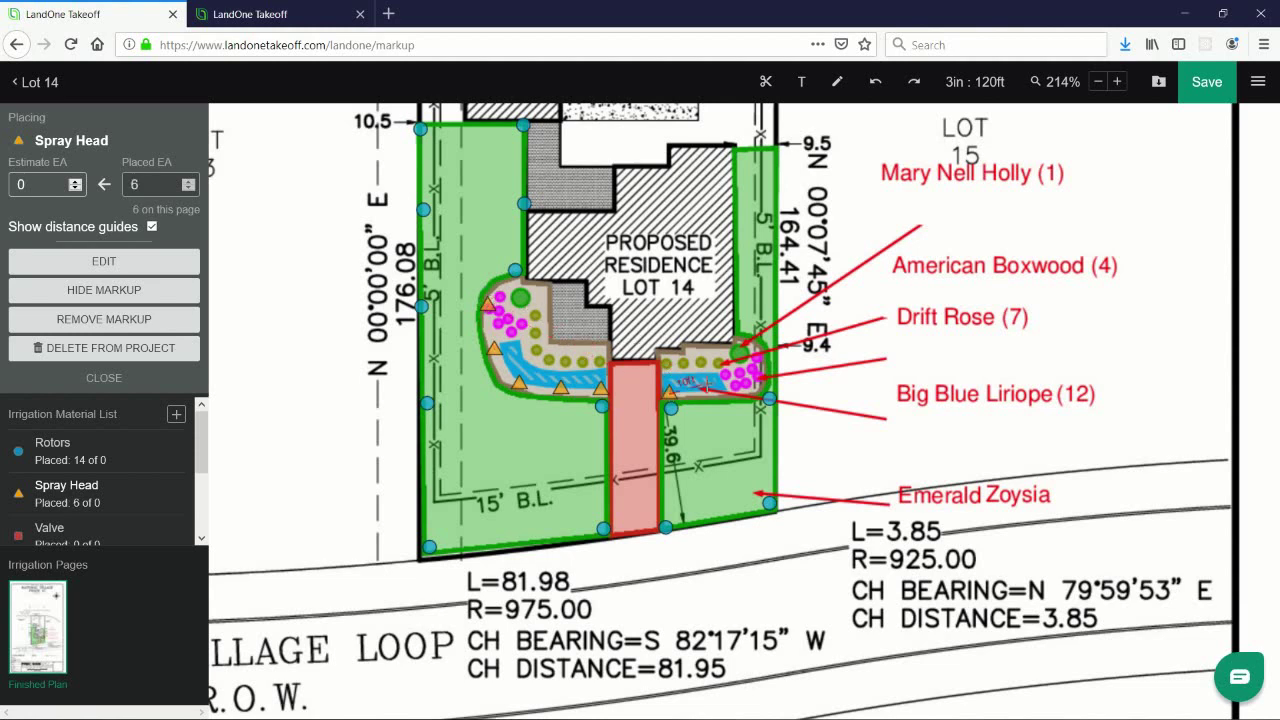
- Place three spray heads along the right-hand bed and five down the right side strip
left_click(710, 392)
left_click(758, 382)
left_click(762, 343)
left_click(736, 155)
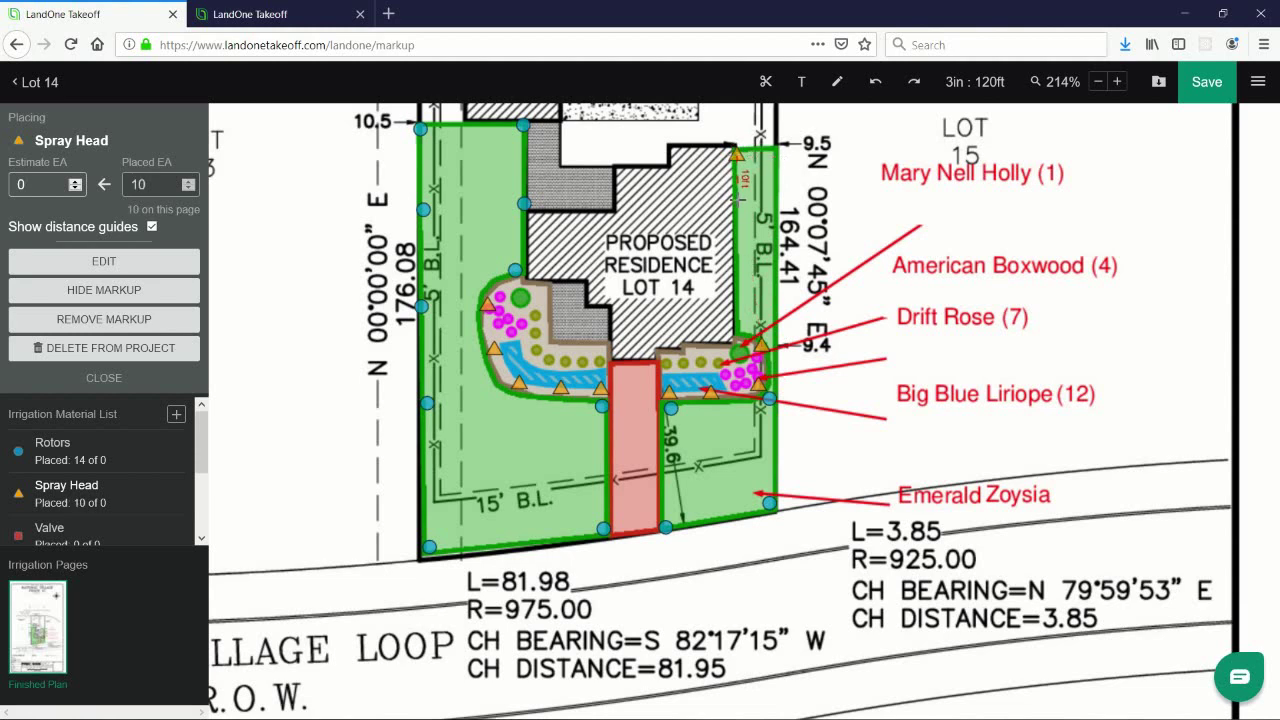
left_click(741, 197)
left_click(739, 242)
left_click(739, 287)
left_click(740, 325)
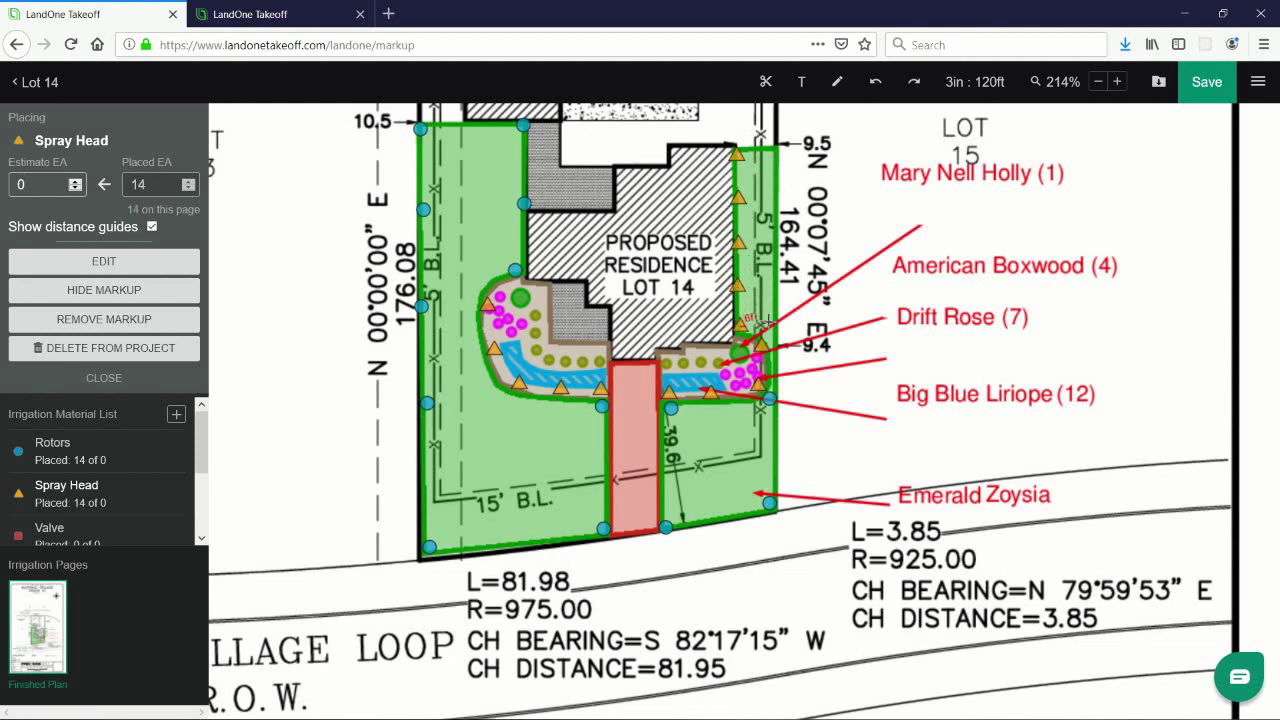
- Add five spray heads up the right lot line for 19 total, then close placing
left_click(776, 323)
left_click(776, 281)
left_click(775, 240)
left_click(773, 190)
left_click(772, 155)
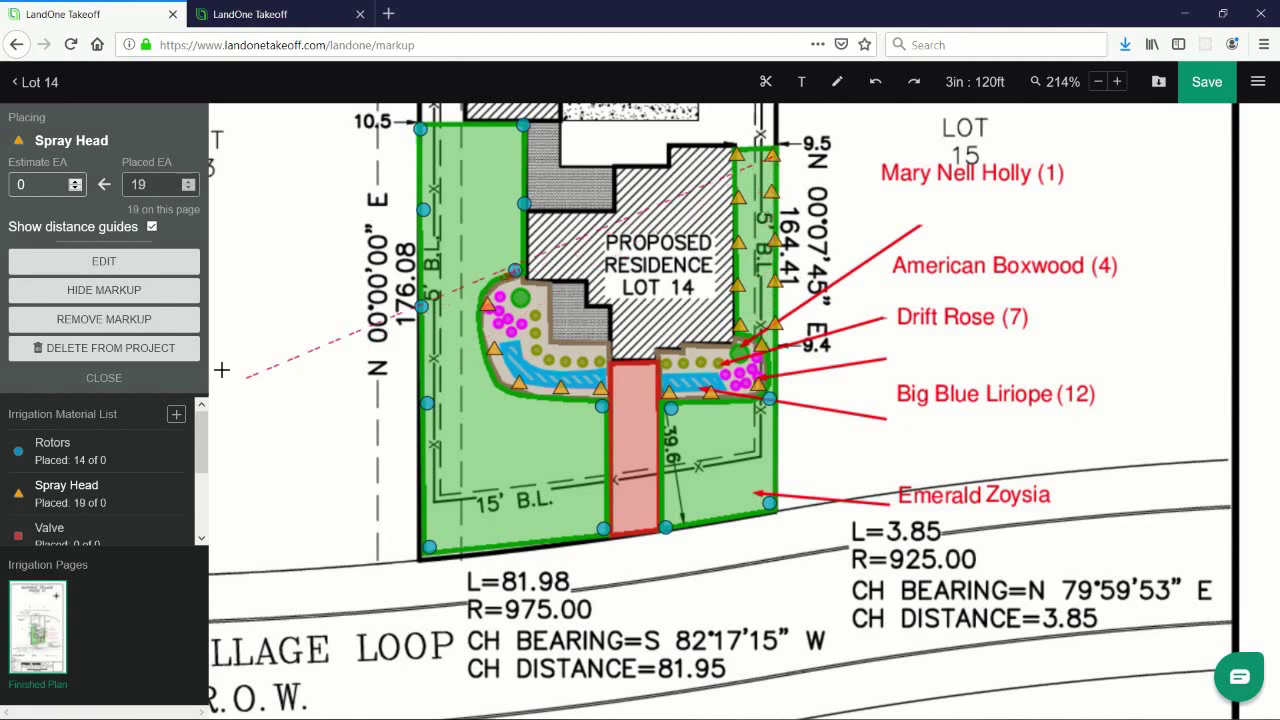
left_click(145, 385)
scroll(593, 407, "up", 1)
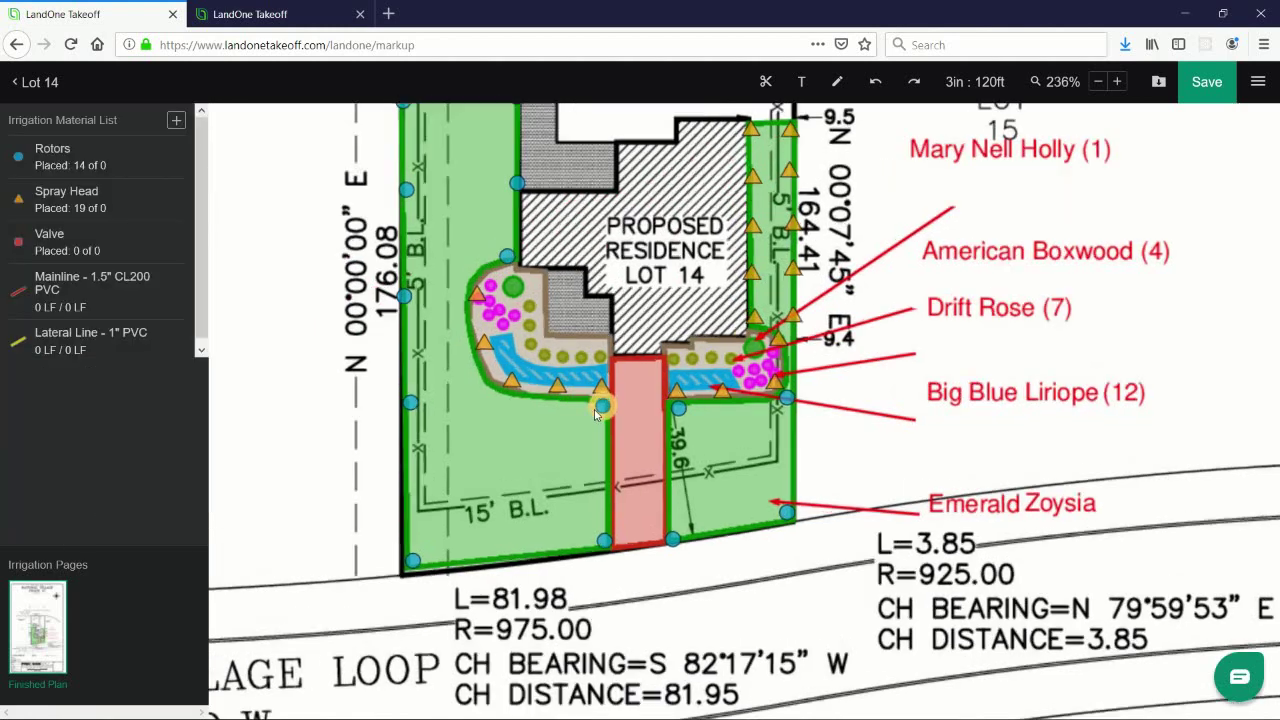
scroll(591, 265, "down", 3)
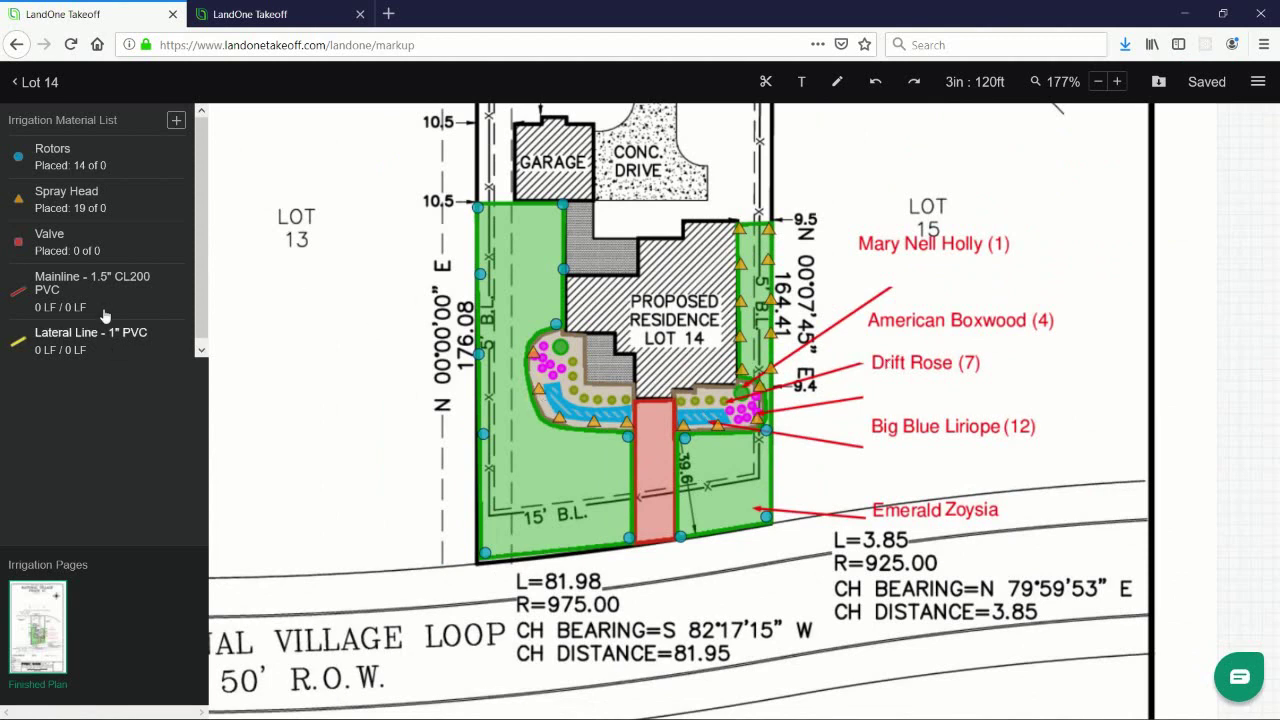
- Place four valves on the plan, two in the right front lawn and two in the left
left_click(115, 253)
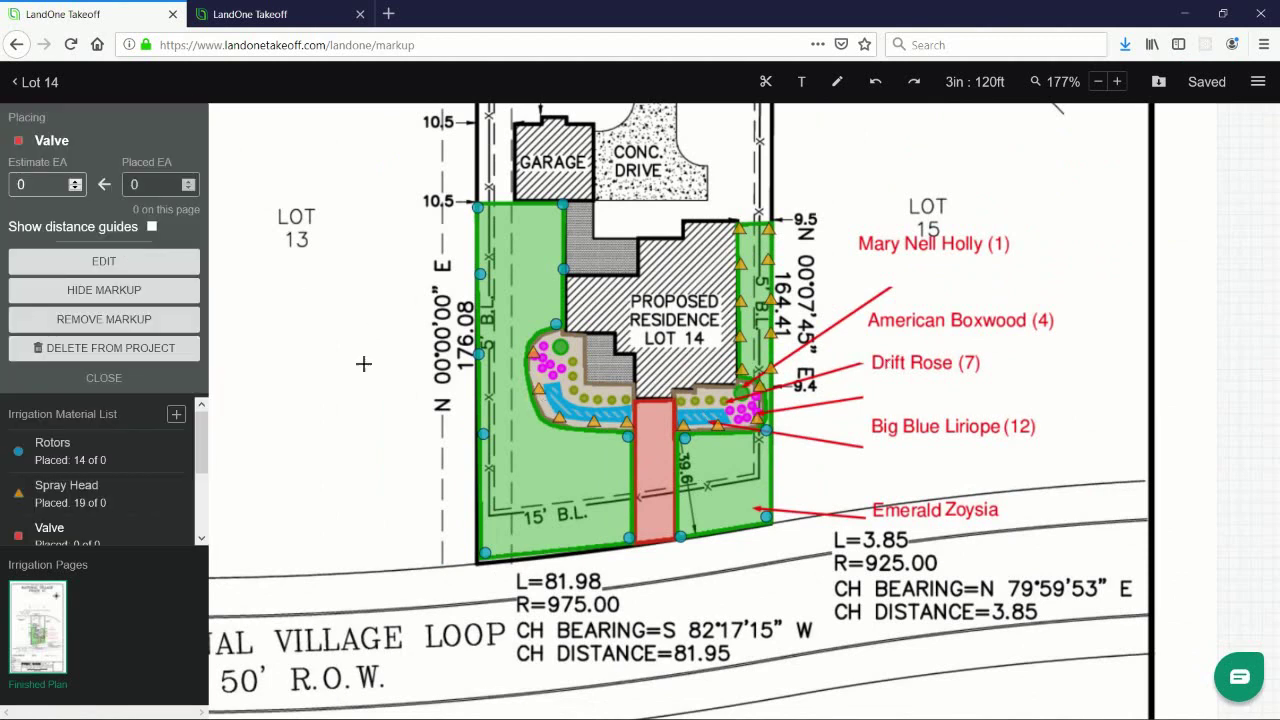
scroll(364, 364, "up", 2)
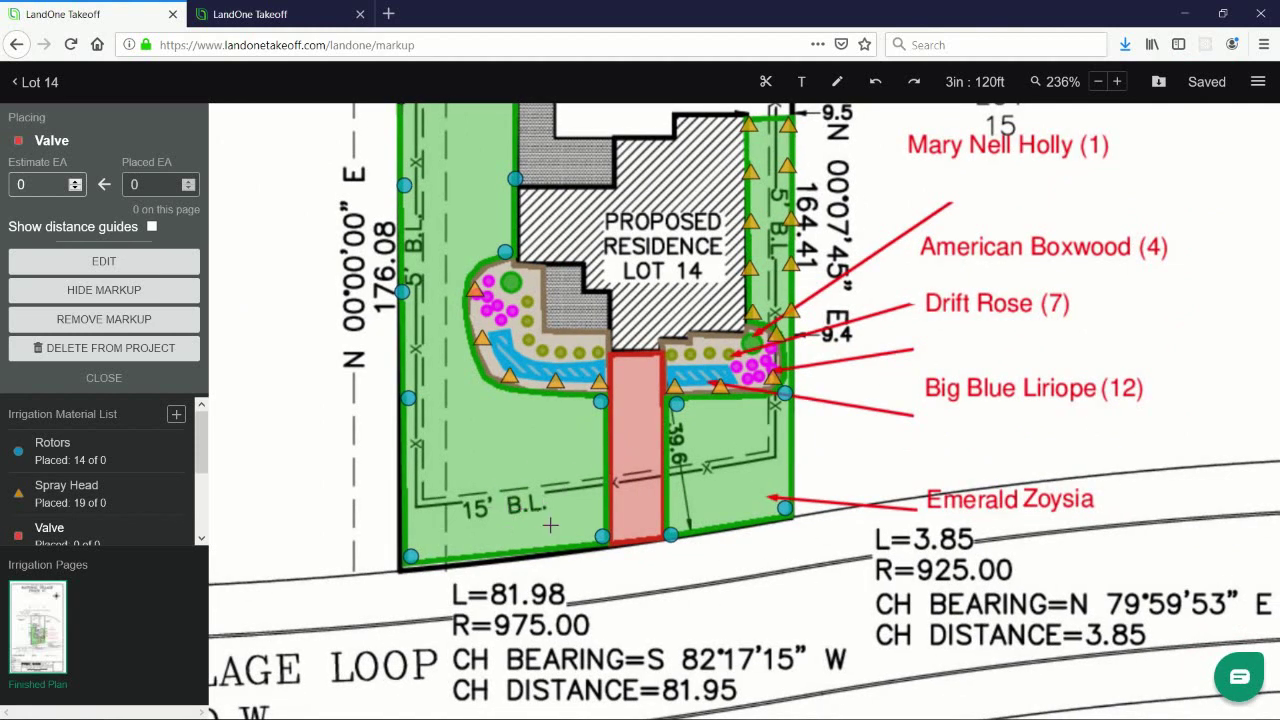
scroll(508, 504, "down", 2)
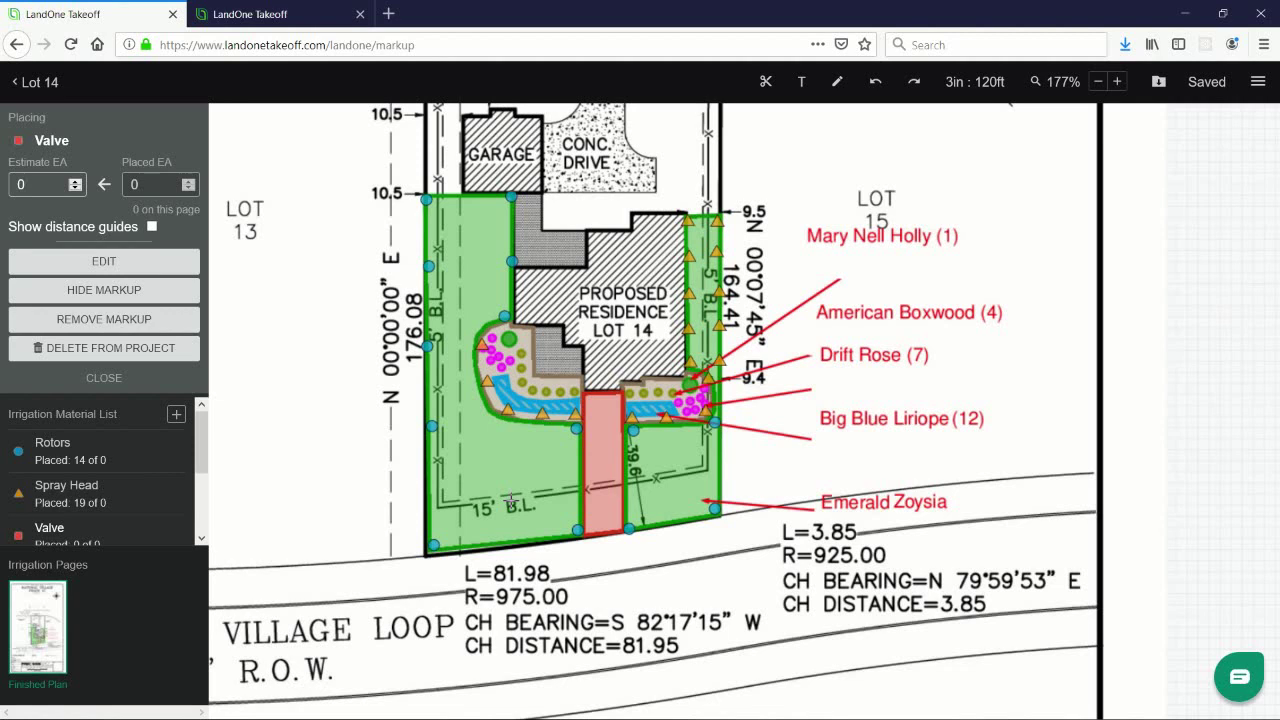
scroll(510, 500, "up", 1)
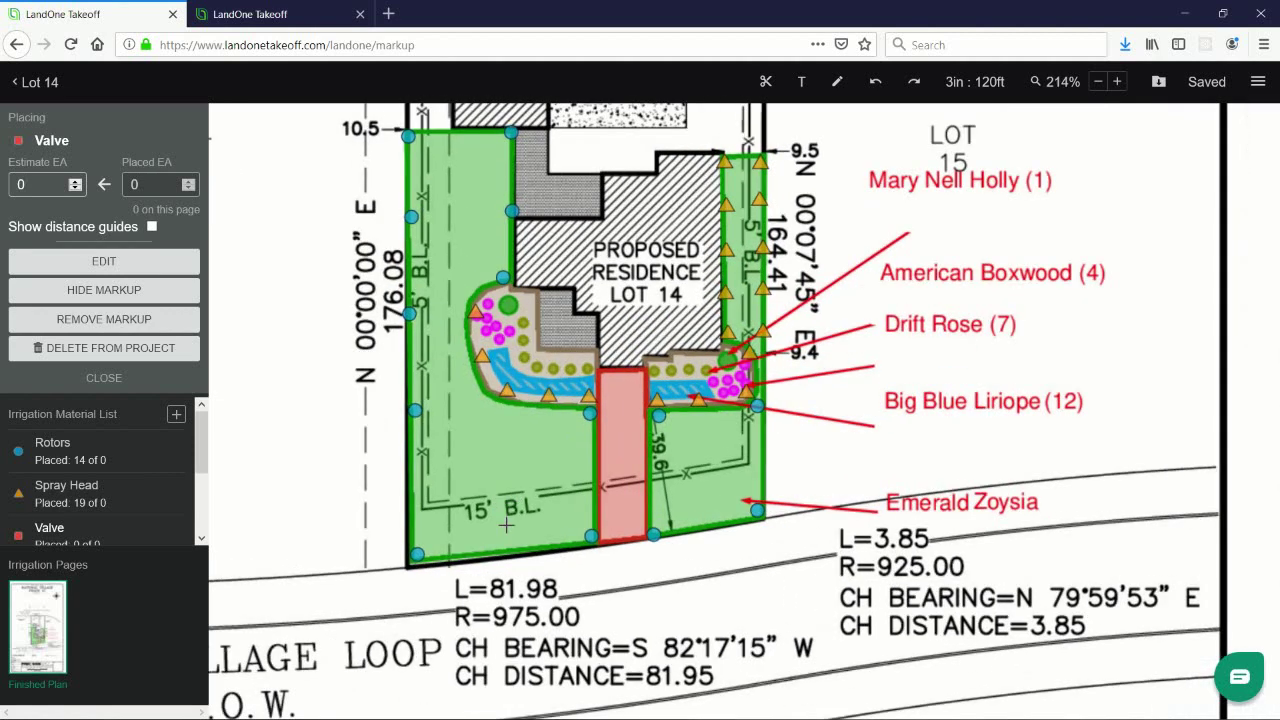
left_click(694, 499)
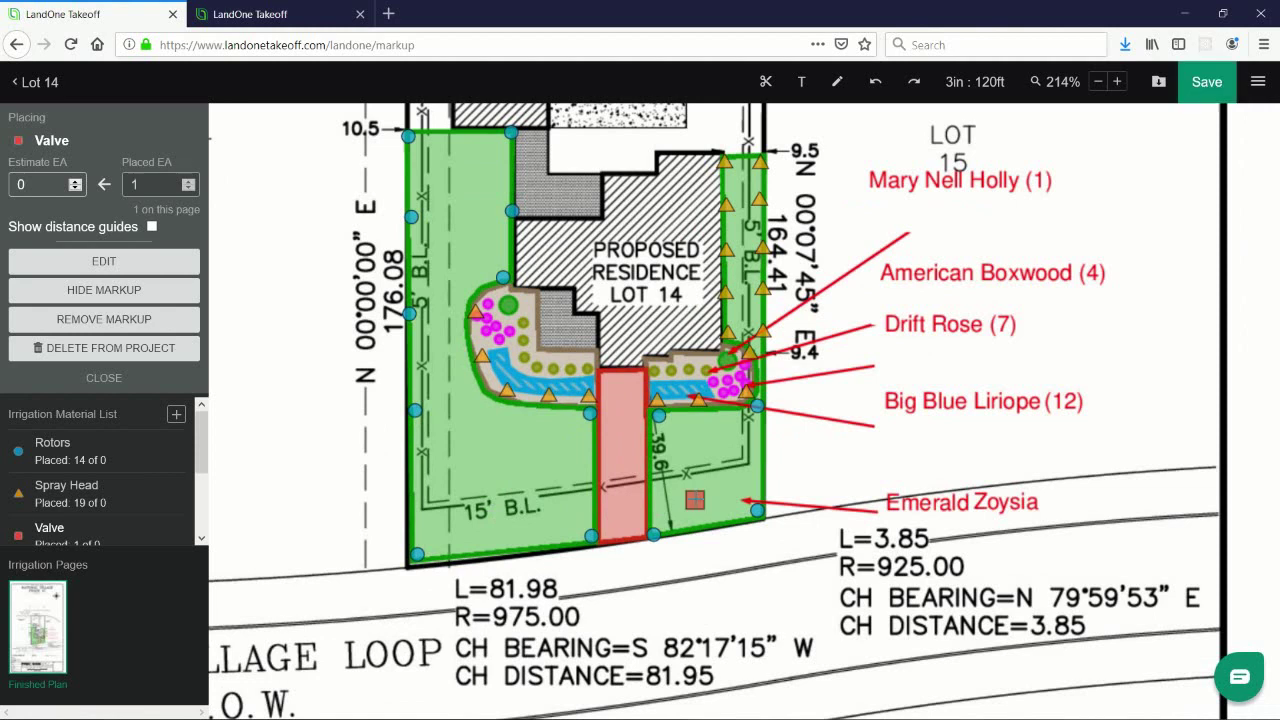
left_click(719, 499)
left_click_drag(619, 601, 696, 574)
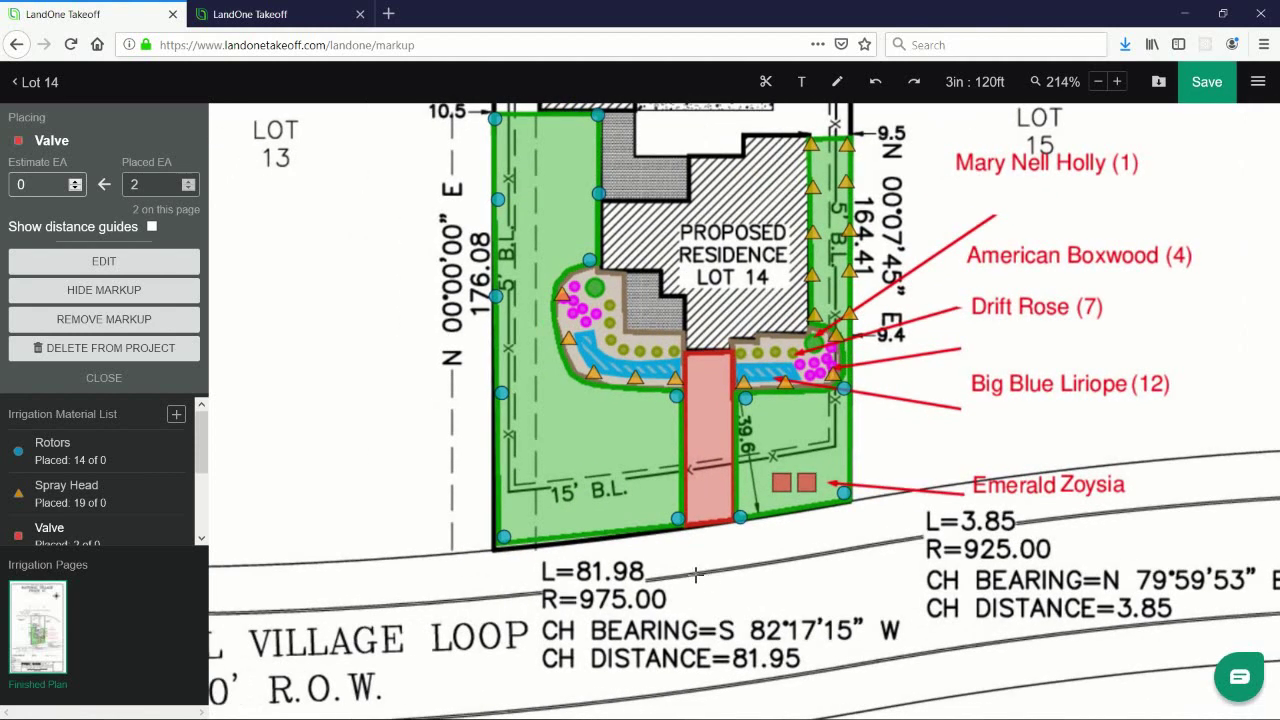
left_click(582, 500)
left_click(614, 500)
scroll(566, 550, "down", 1)
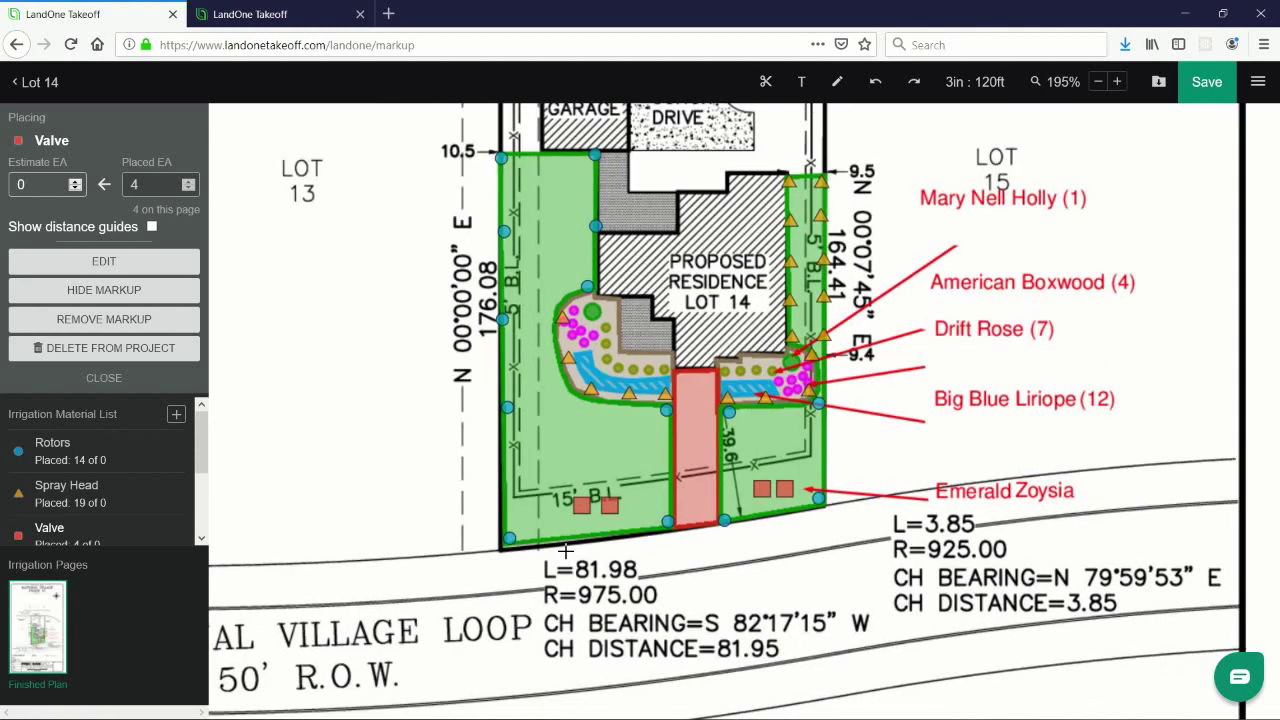
- Draw a 1.5" CL200 PVC mainline run linking the left valve pair
left_click(117, 376)
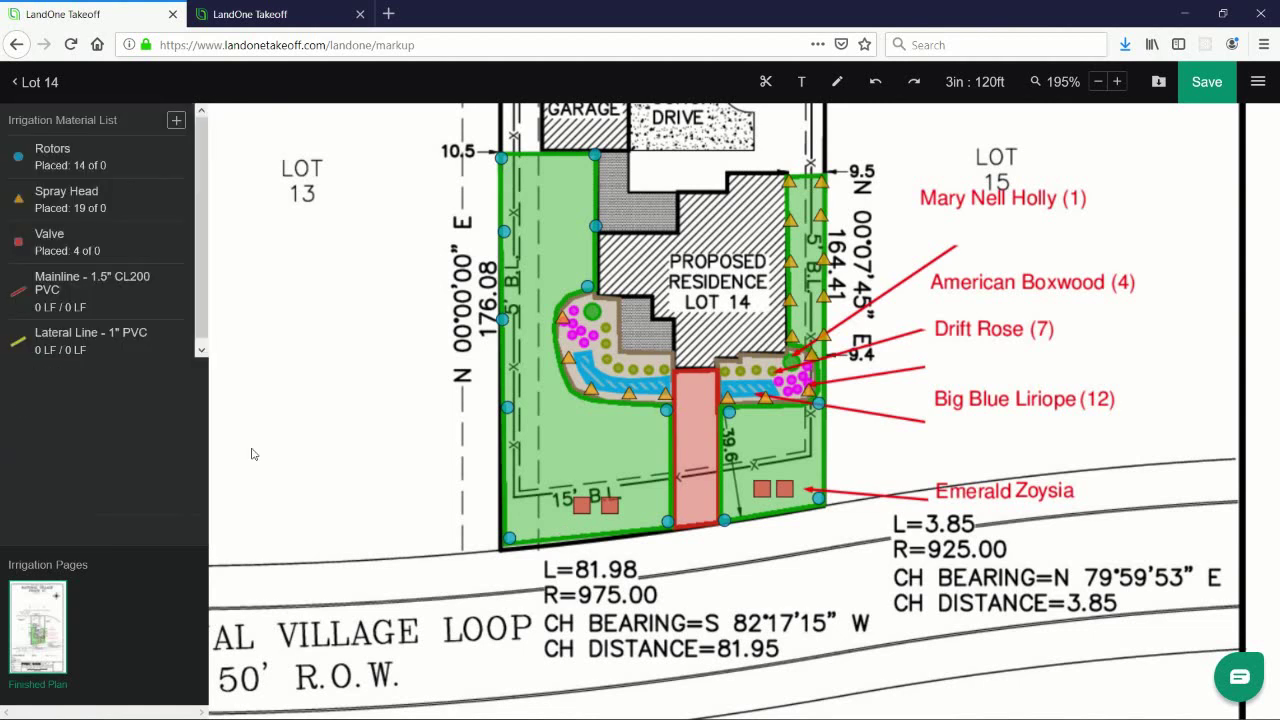
scroll(252, 452, "up", 2)
left_click(111, 312)
scroll(570, 438, "up", 2)
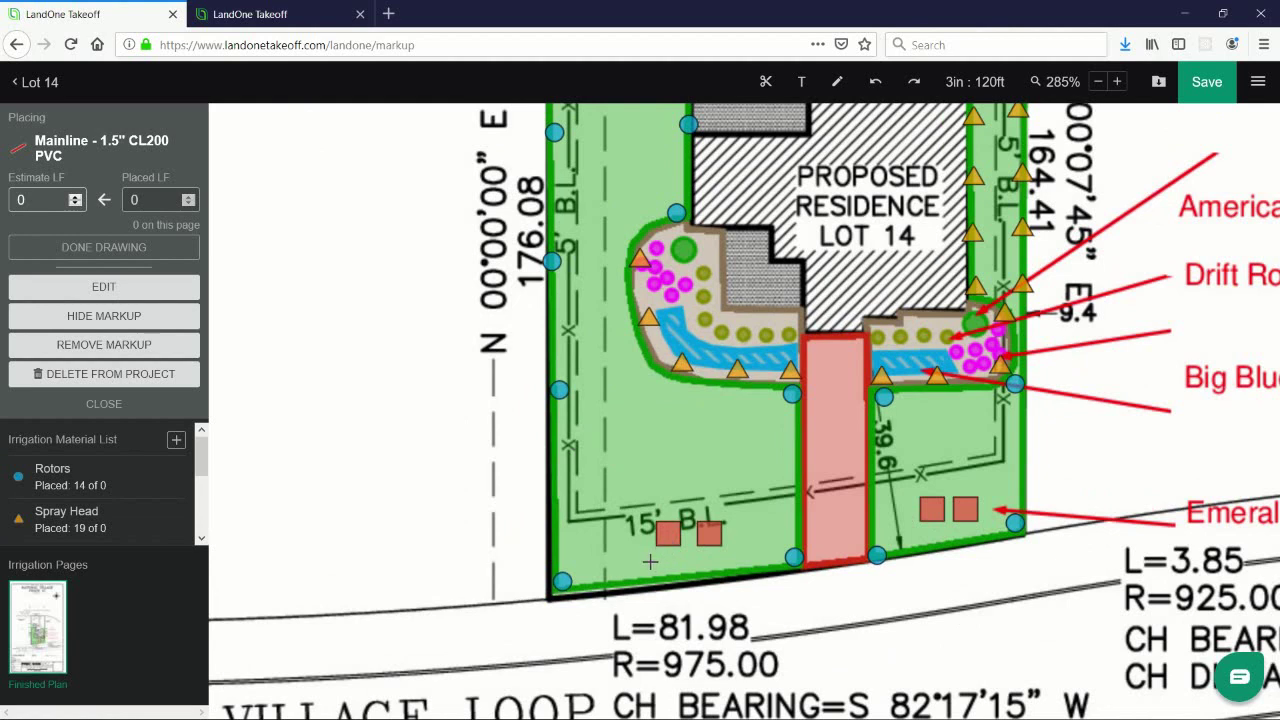
left_click(652, 562)
left_click(665, 560)
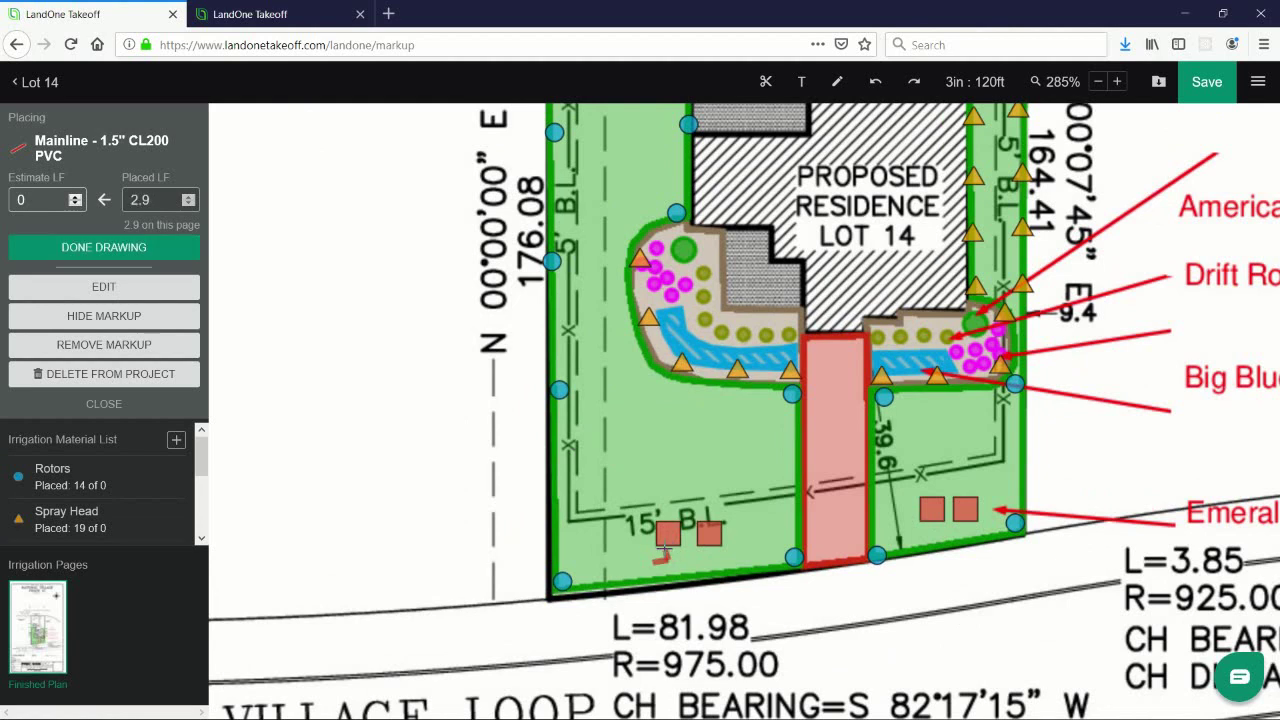
left_click(711, 550)
left_click(710, 537)
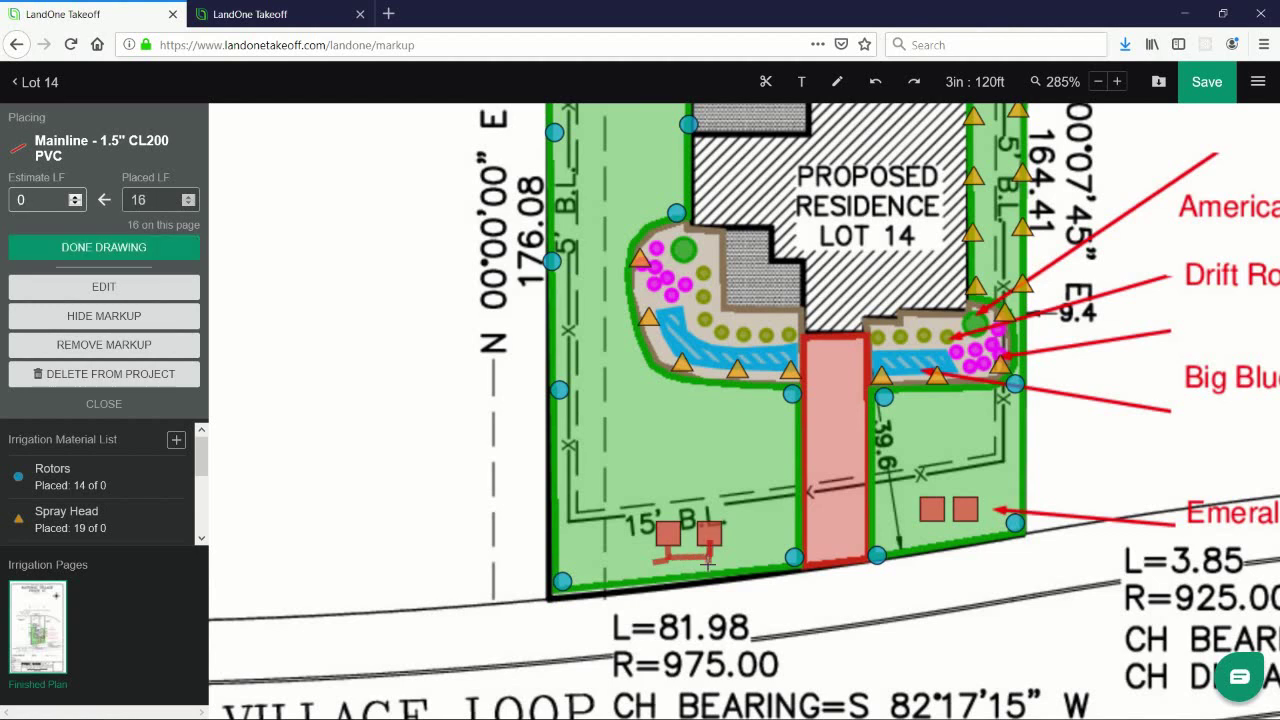
key("Escape")
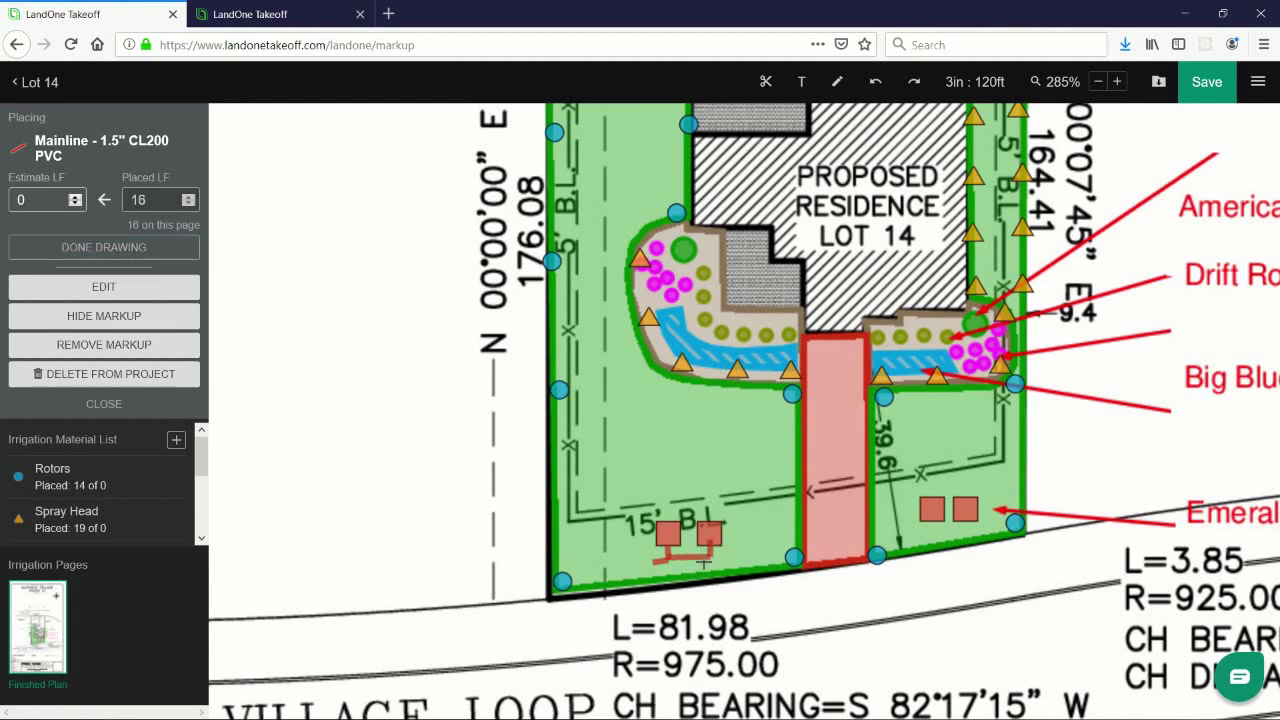
- Extend the mainline across the driveway to both right valves, totalling 69 LF
left_click(104, 404)
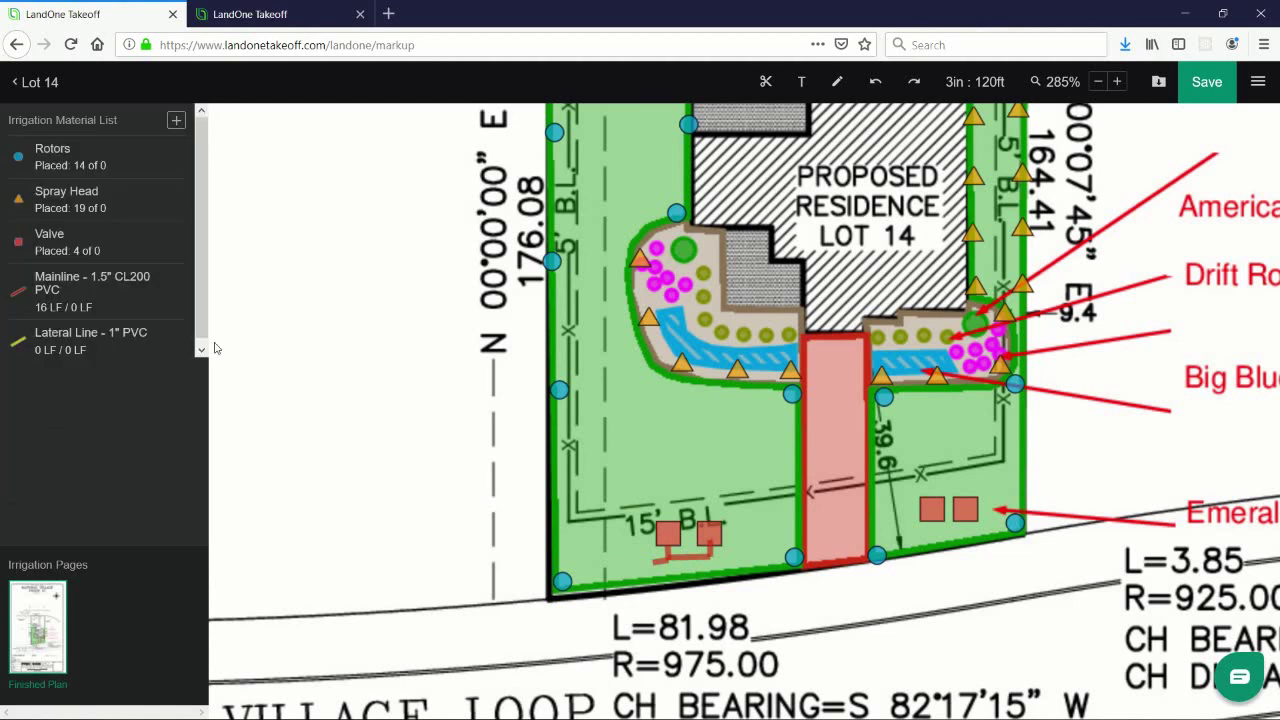
left_click(100, 308)
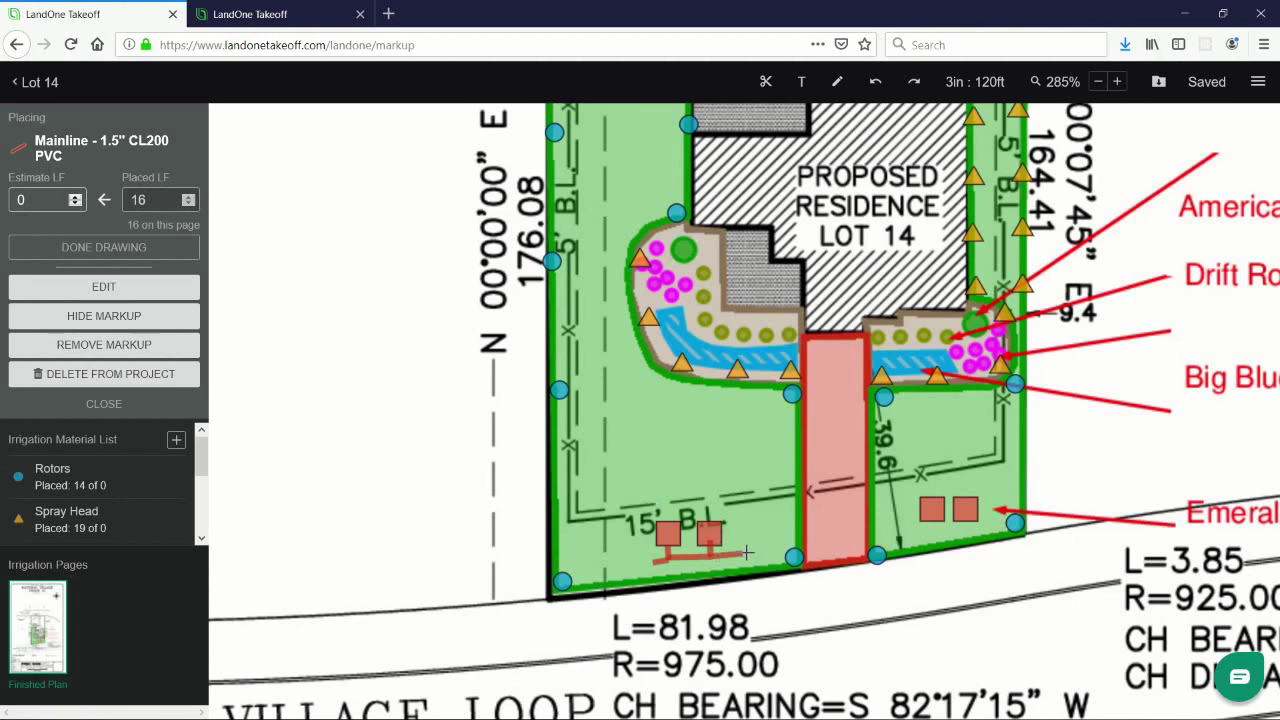
left_click(886, 536)
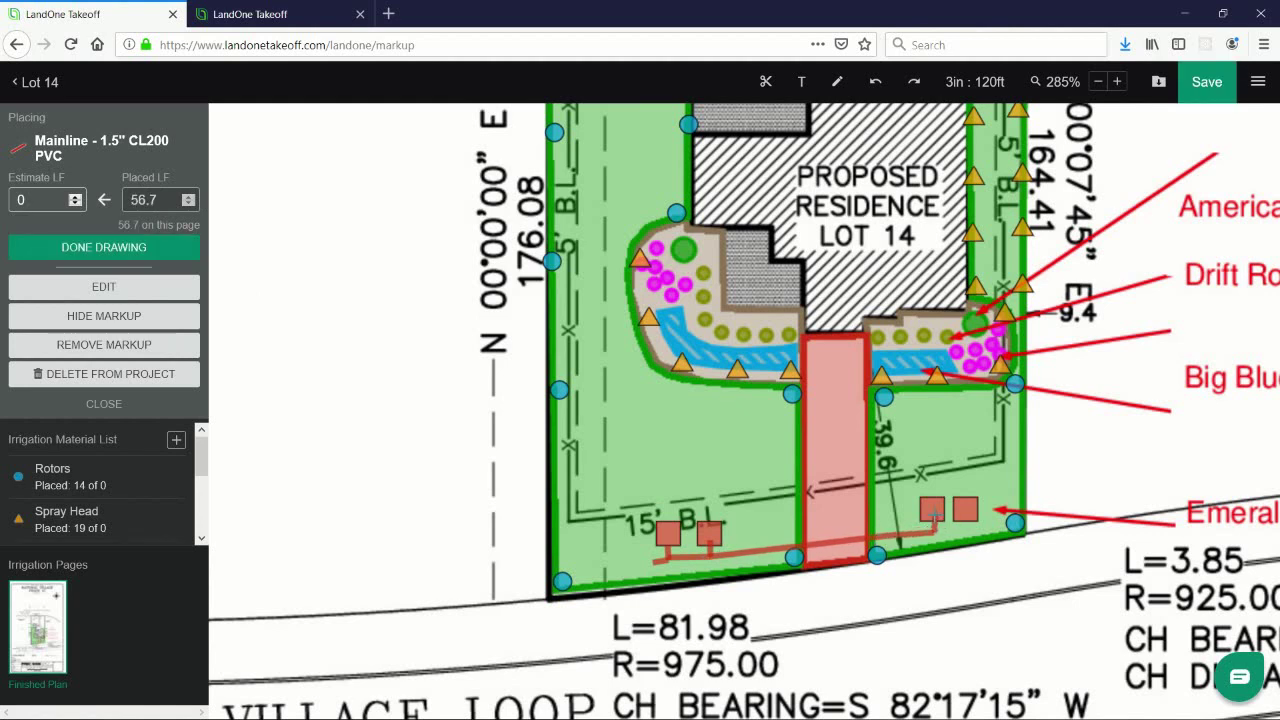
double_click(933, 513)
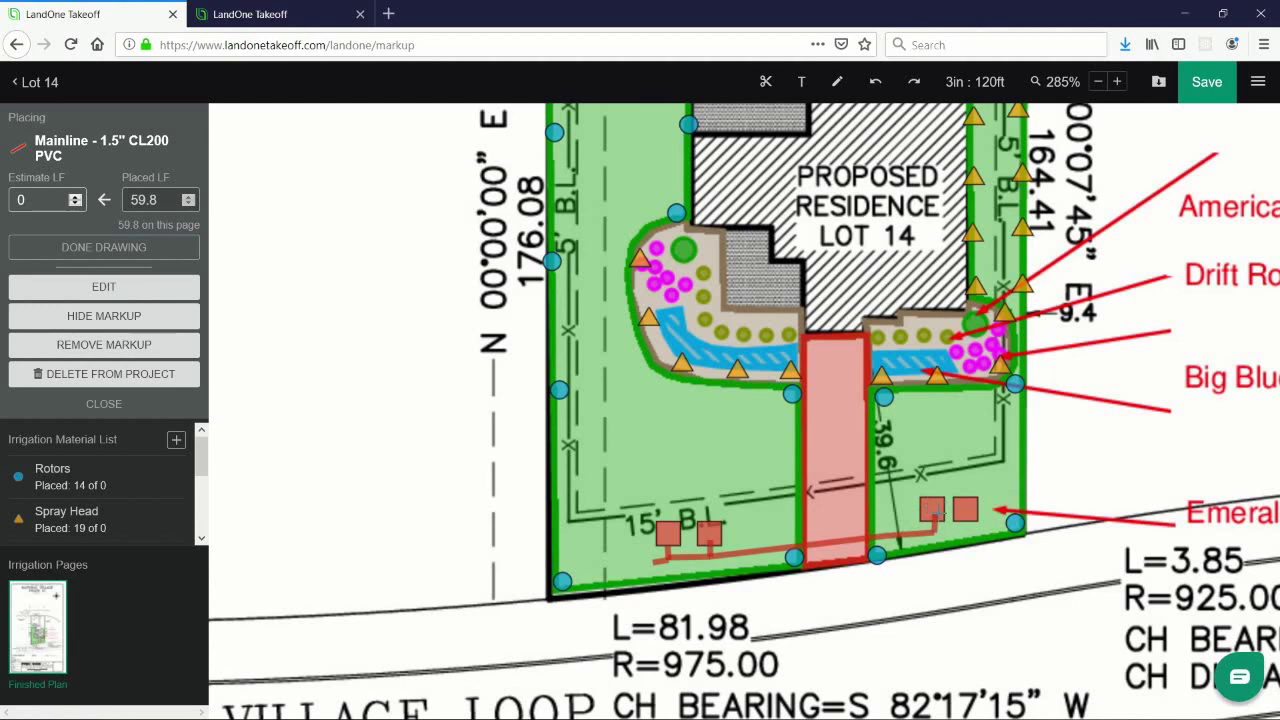
left_click(967, 527)
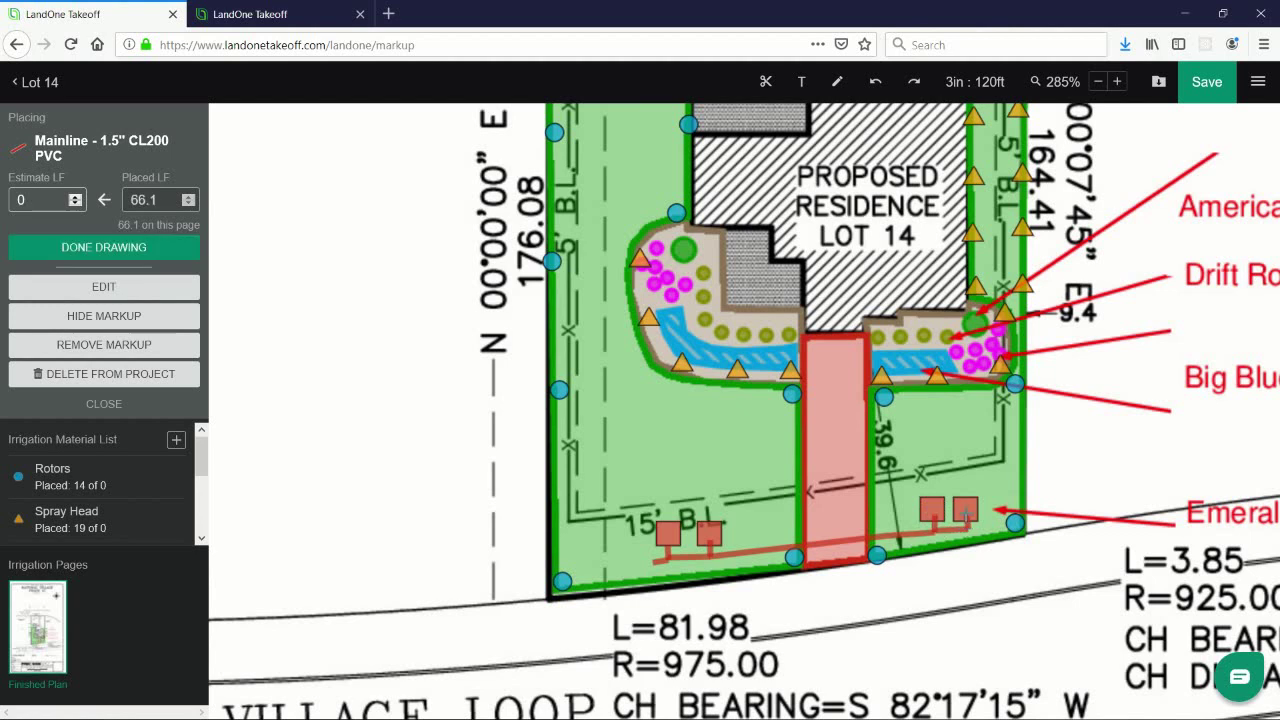
double_click(966, 514)
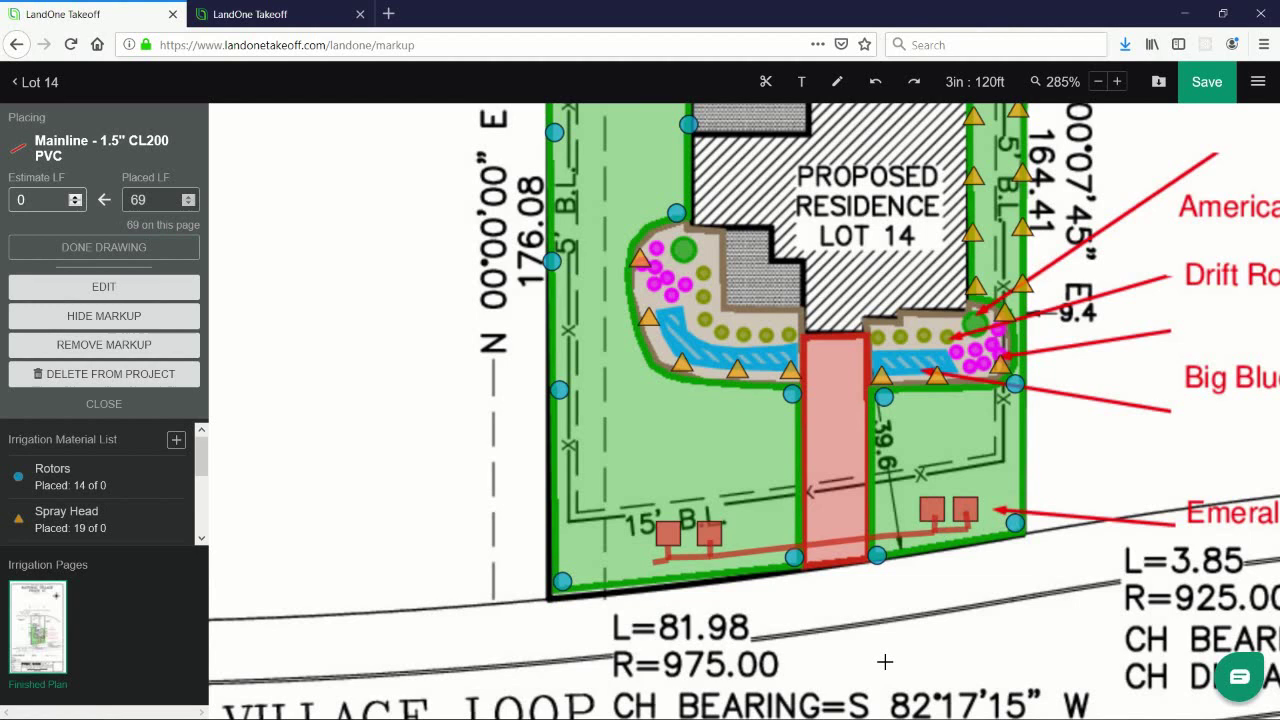
- Run 1" PVC lateral from the left valve to the driveway rotor and the left-edge rotor
left_click(100, 405)
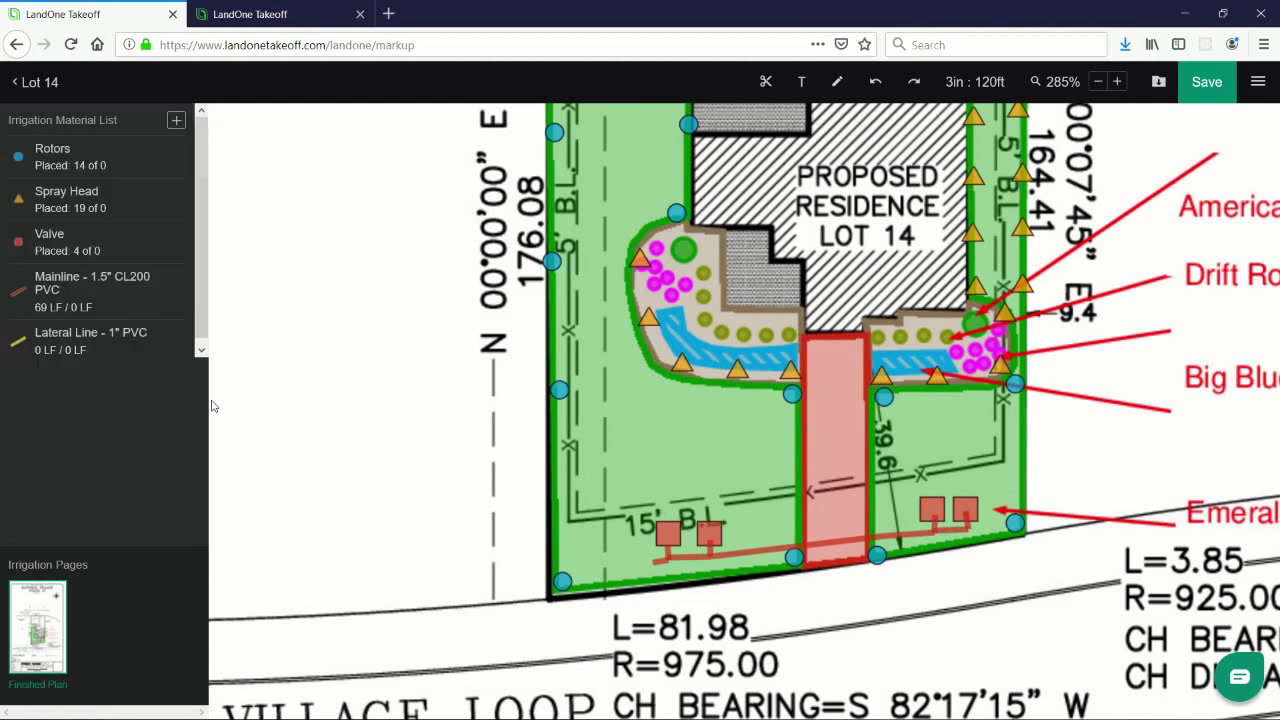
left_click(122, 355)
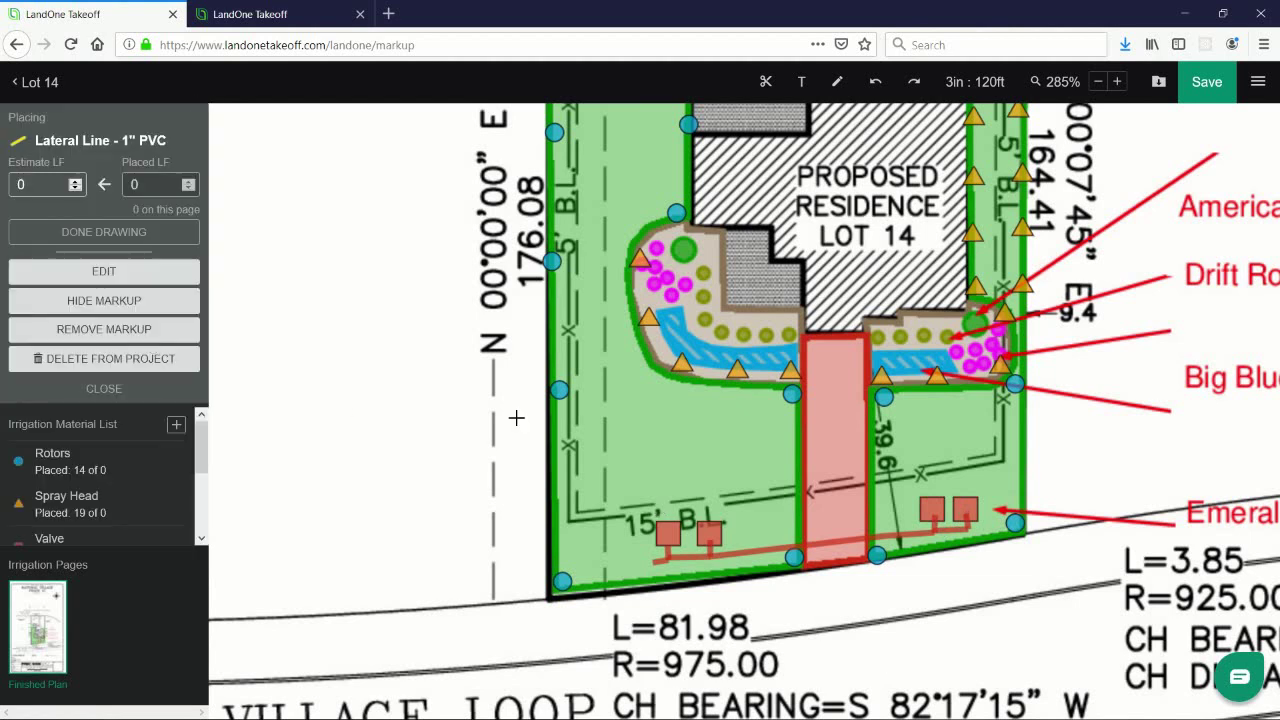
left_click(712, 503)
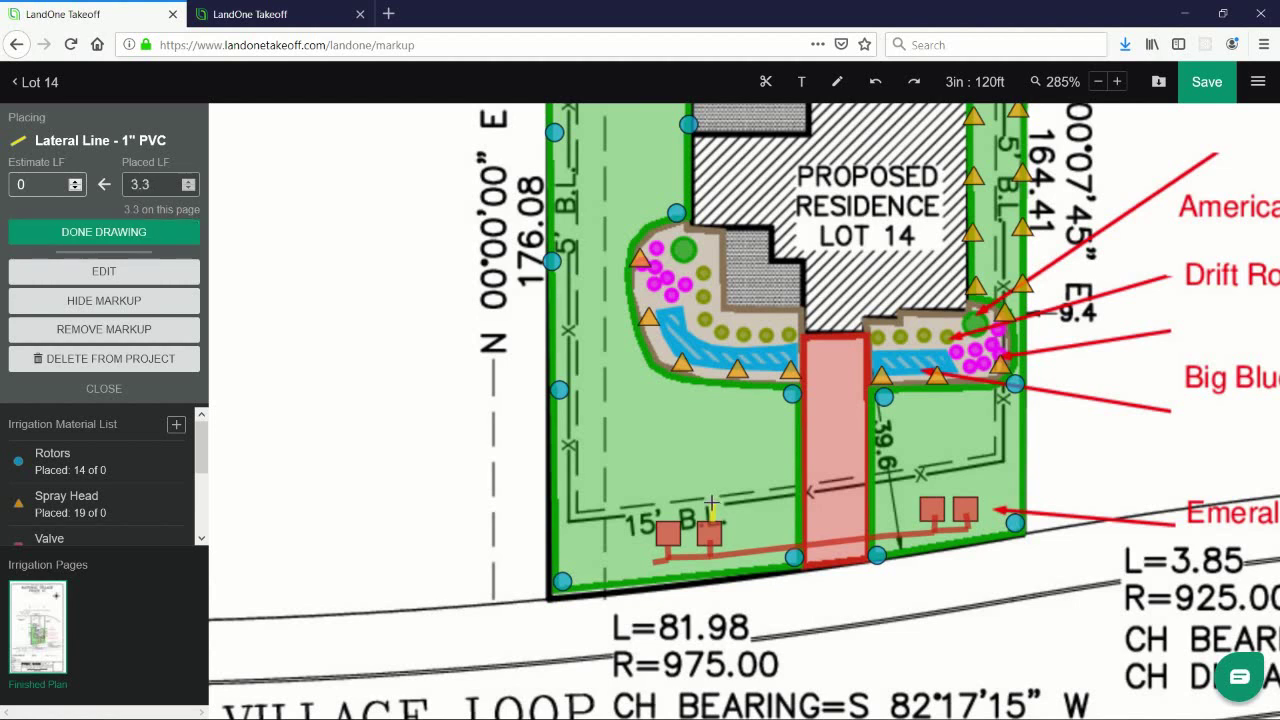
left_click(712, 400)
left_click(788, 396)
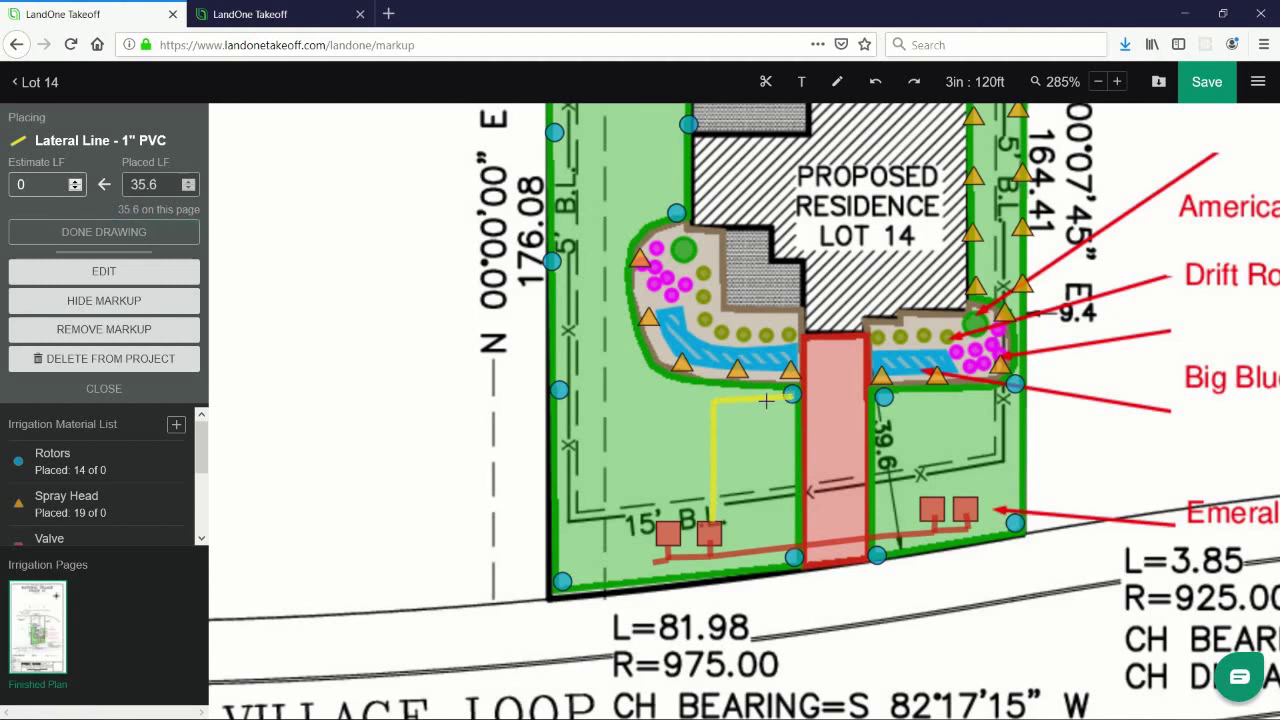
left_click(712, 400)
left_click(560, 390)
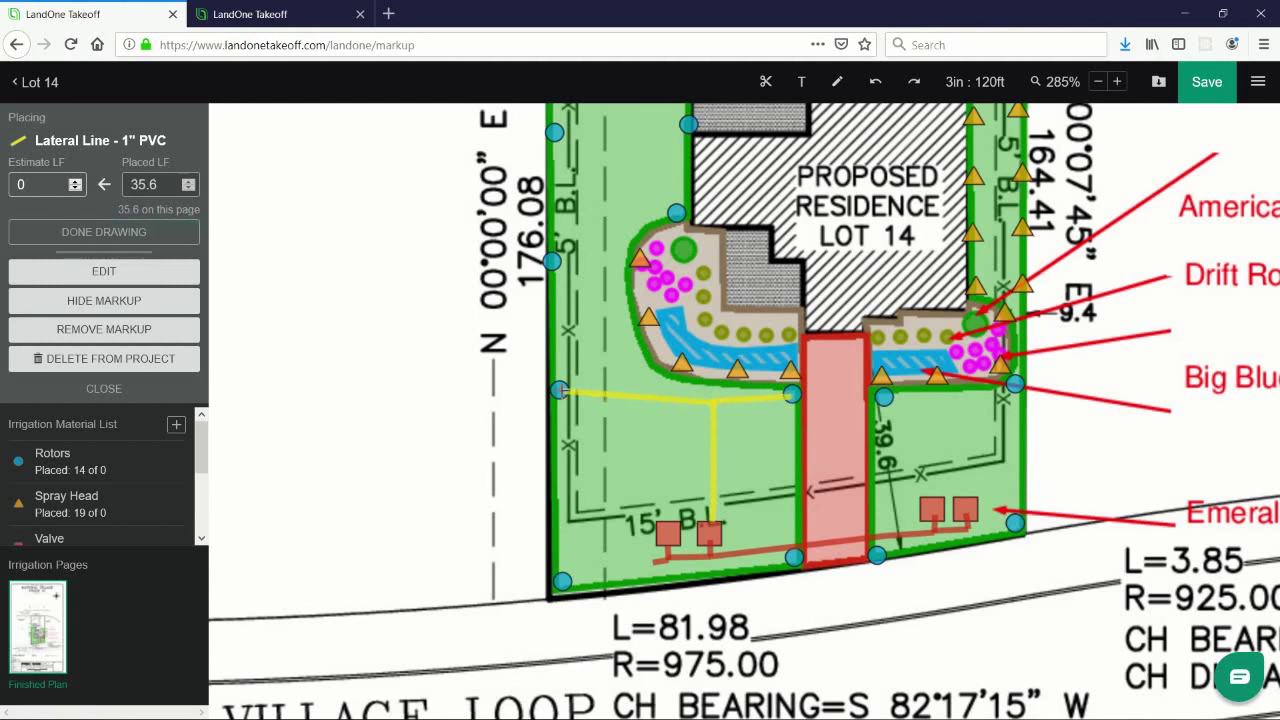
- Extend the lateral up the left edge through the rotors to the top-left rotor
left_click(559, 390)
scroll(548, 360, "up", 3)
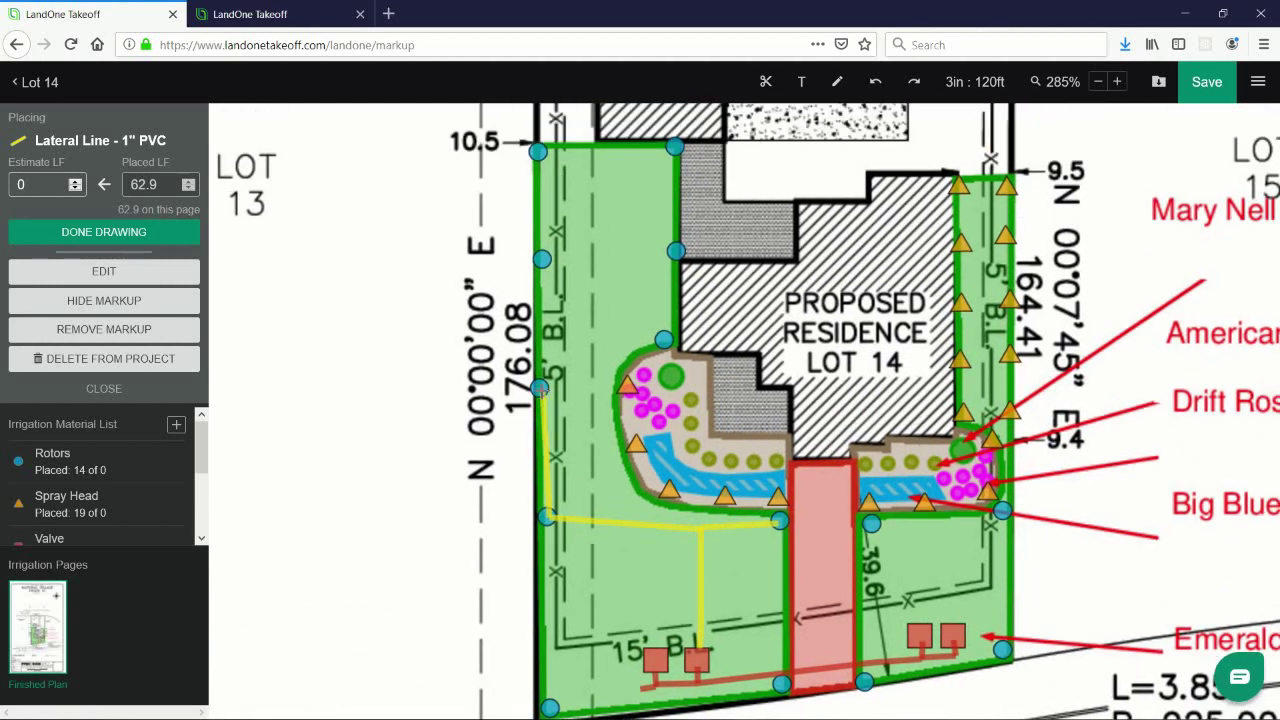
left_click(541, 388)
left_click(541, 258)
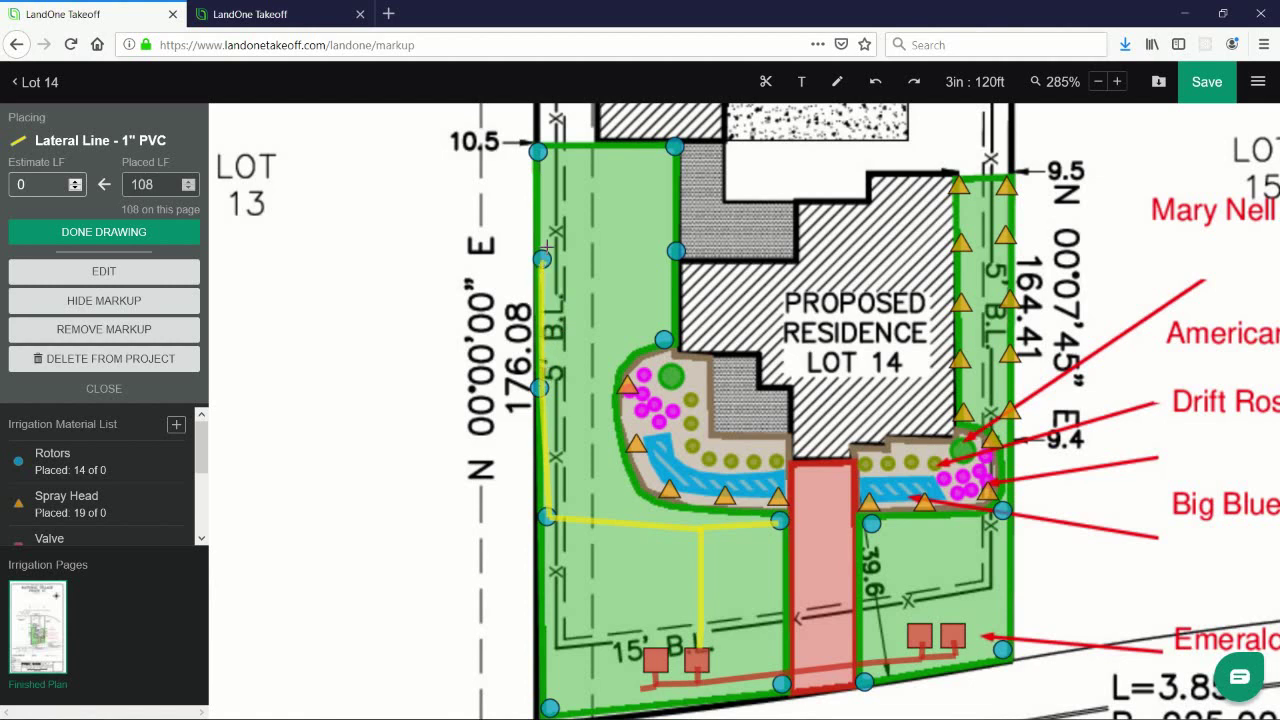
left_click(538, 151)
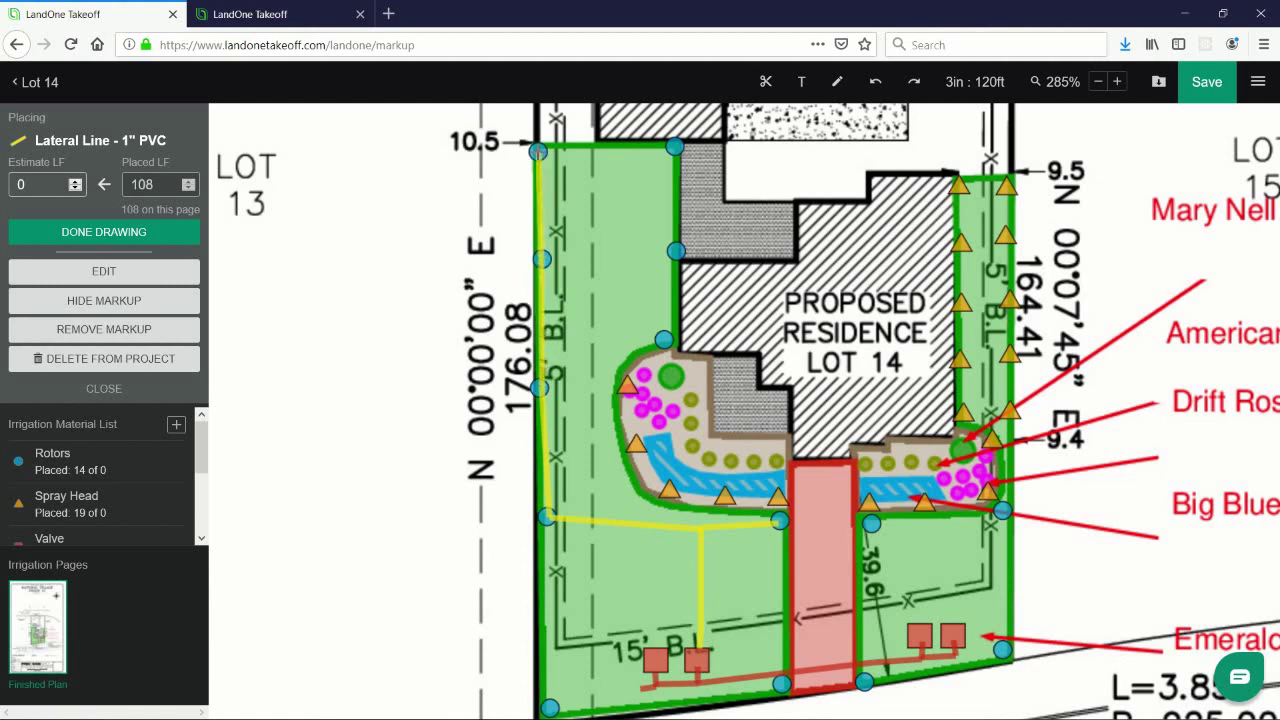
- Branch a lateral to the planting-bed, house and garage rotors, then start one toward the bottom-left corner
left_click(540, 343)
left_click(664, 340)
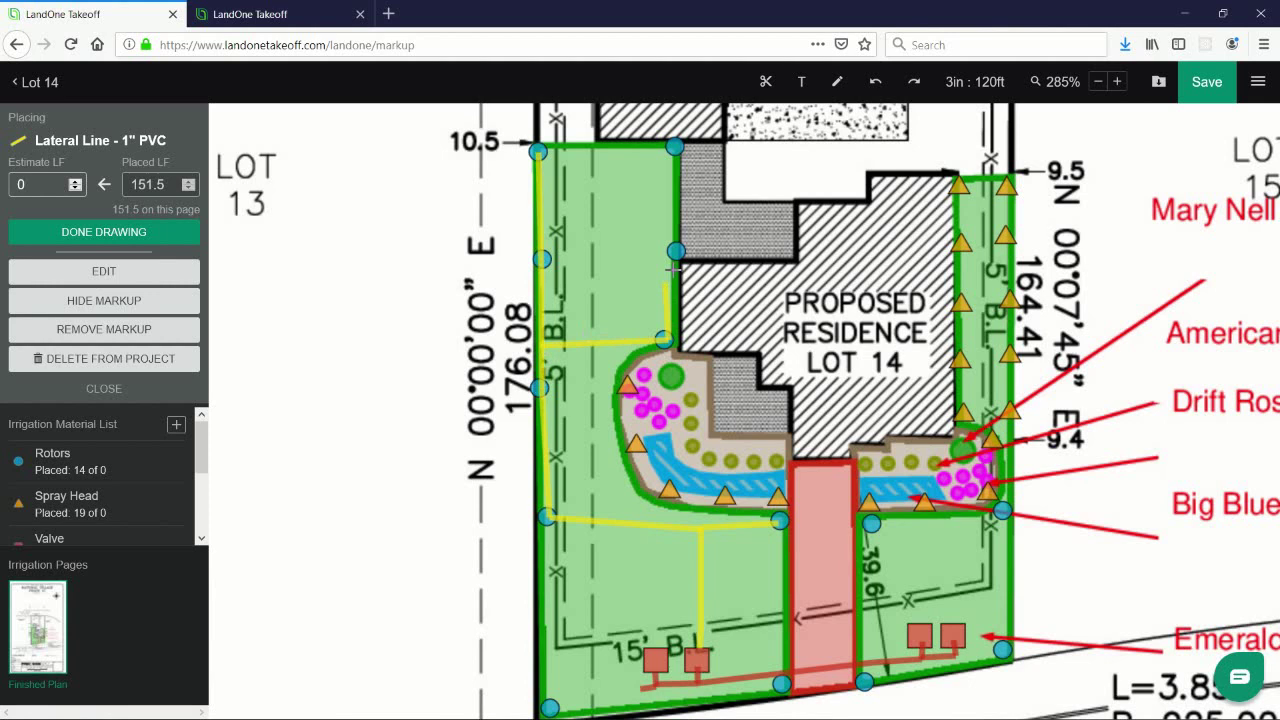
left_click(676, 251)
left_click(675, 147)
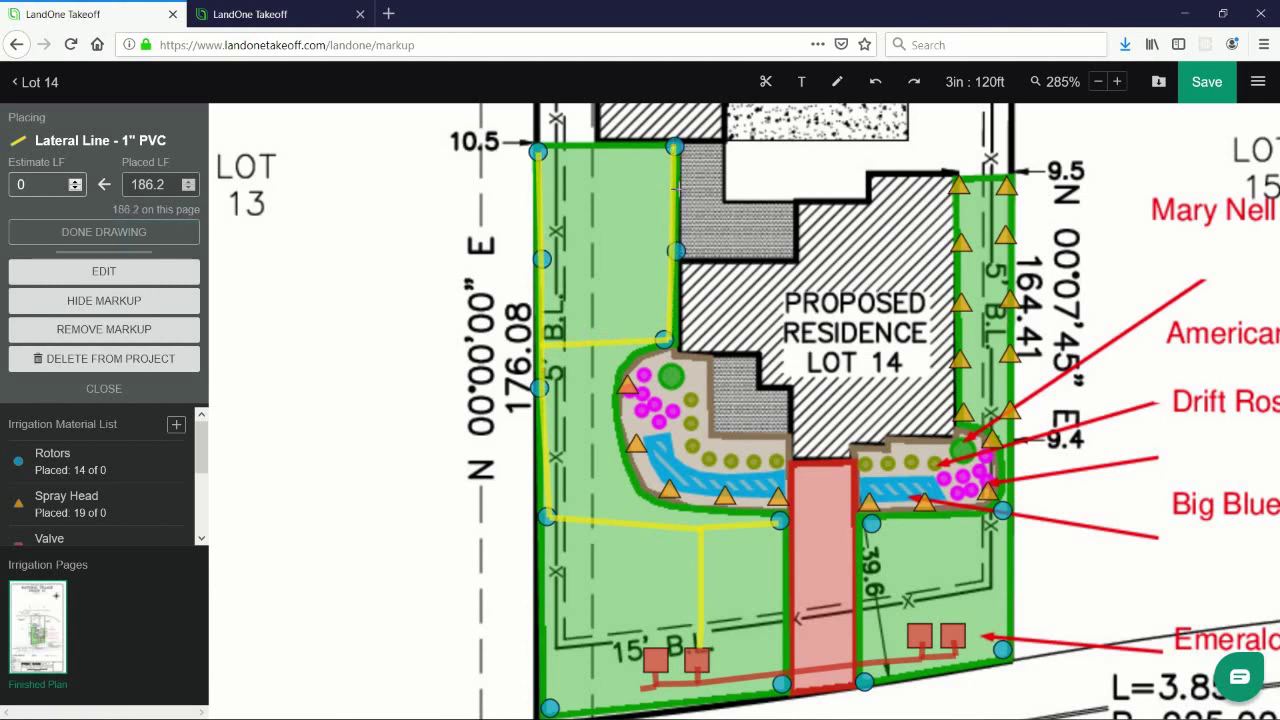
scroll(660, 612, "down", 1)
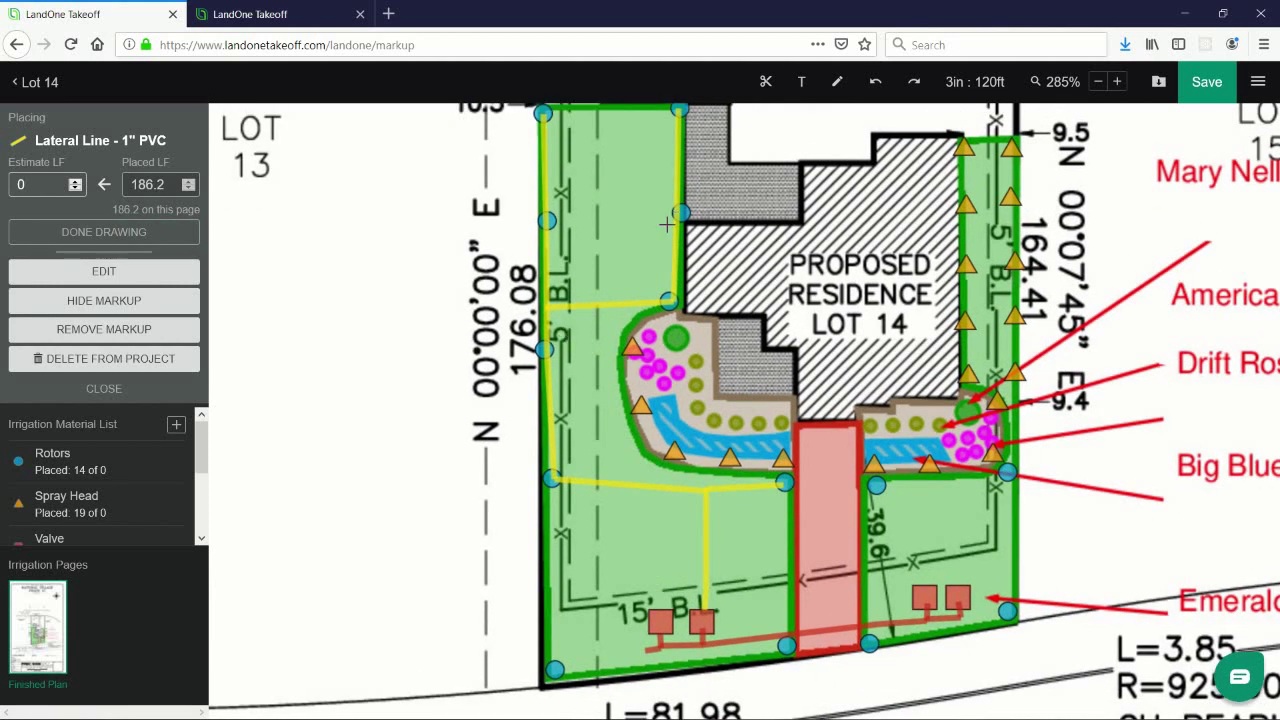
scroll(742, 551, "down", 3)
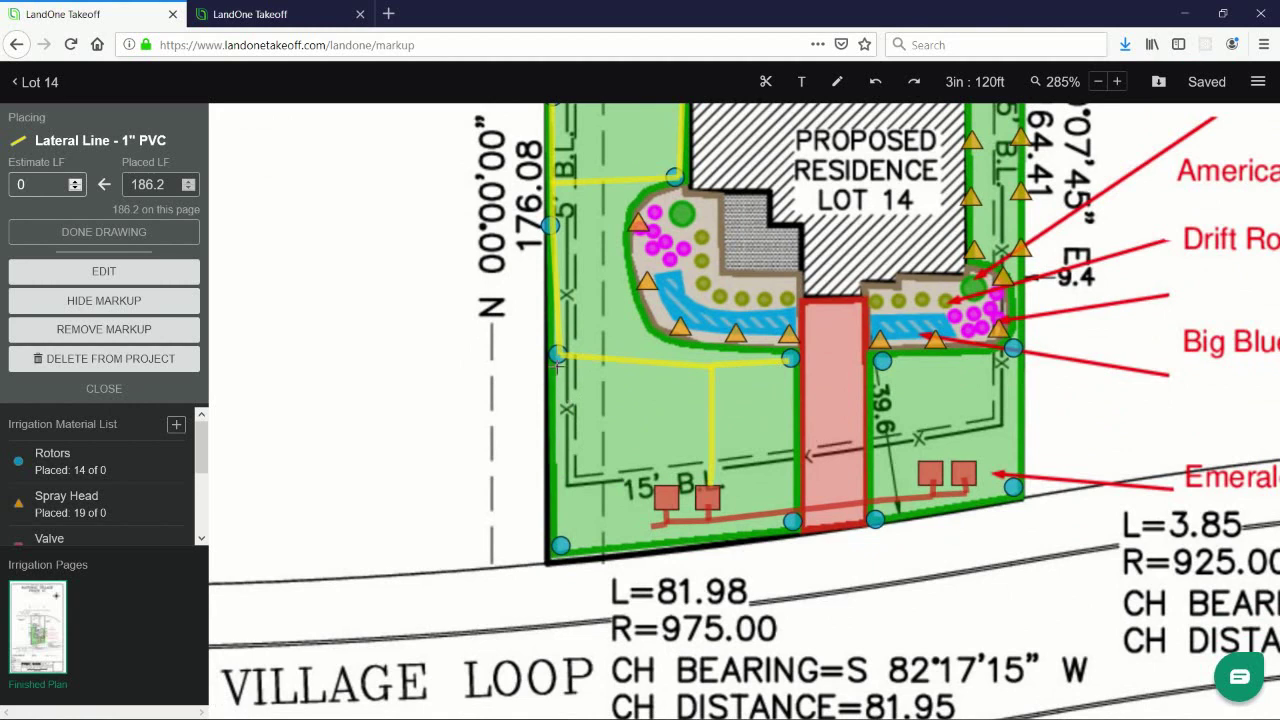
left_click(558, 354)
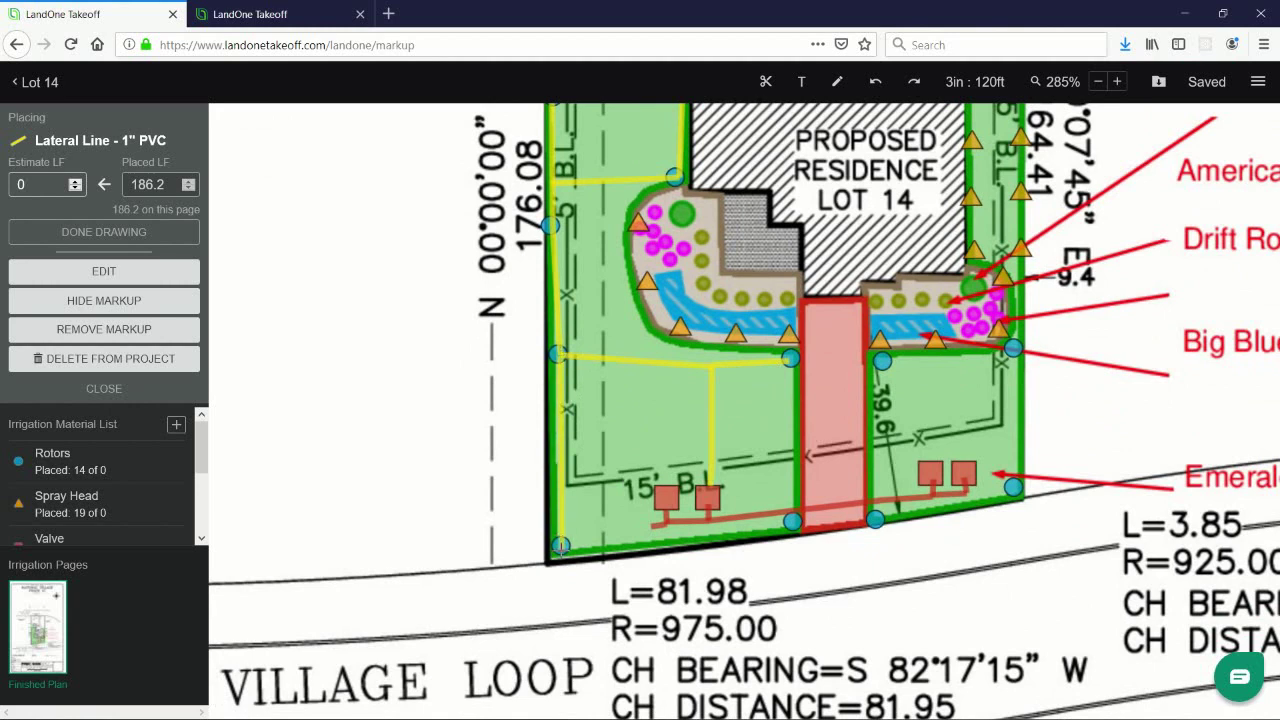
- End the lateral at the bottom-left rotor and delete the short stray lateral run
left_click(560, 545)
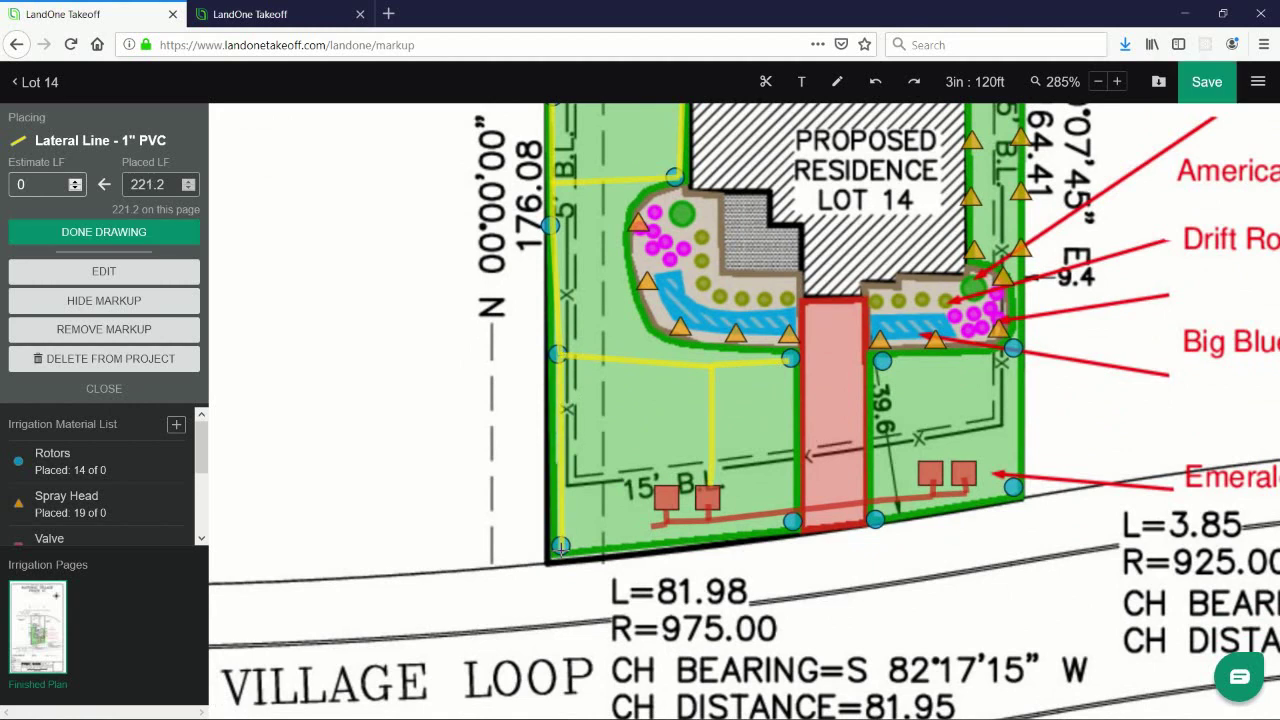
left_click(128, 390)
left_click(745, 362)
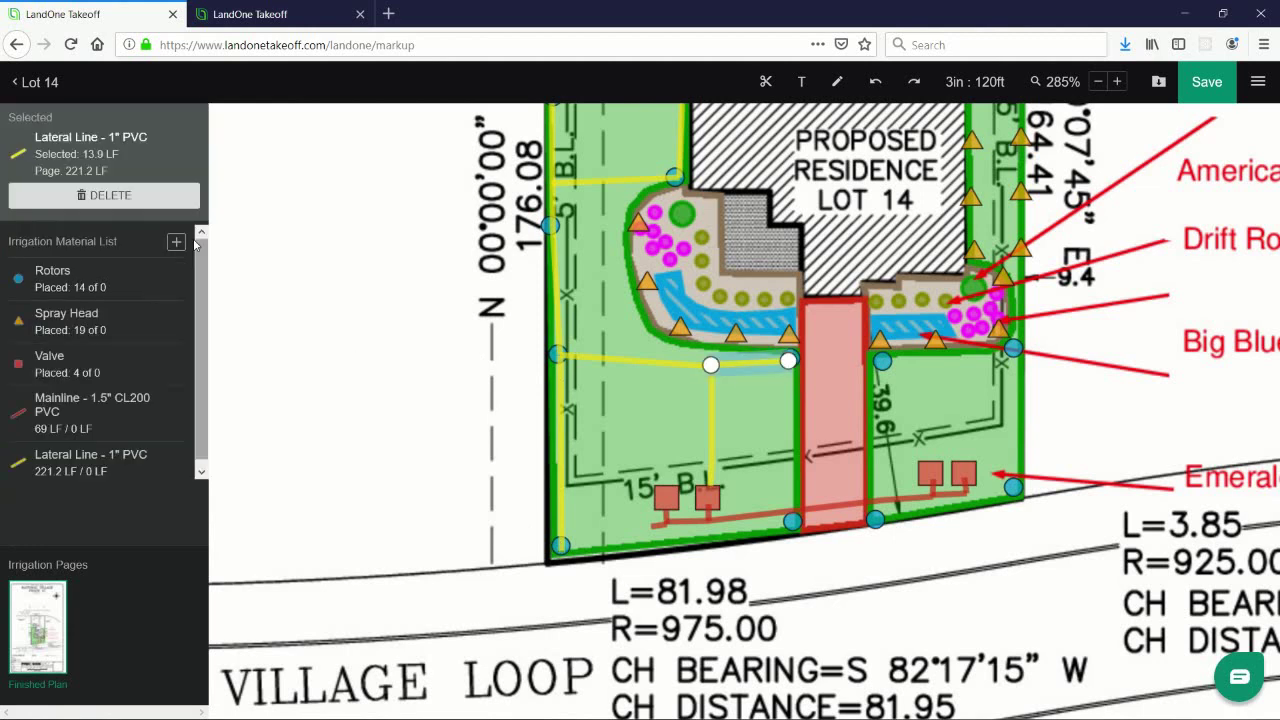
left_click(183, 197)
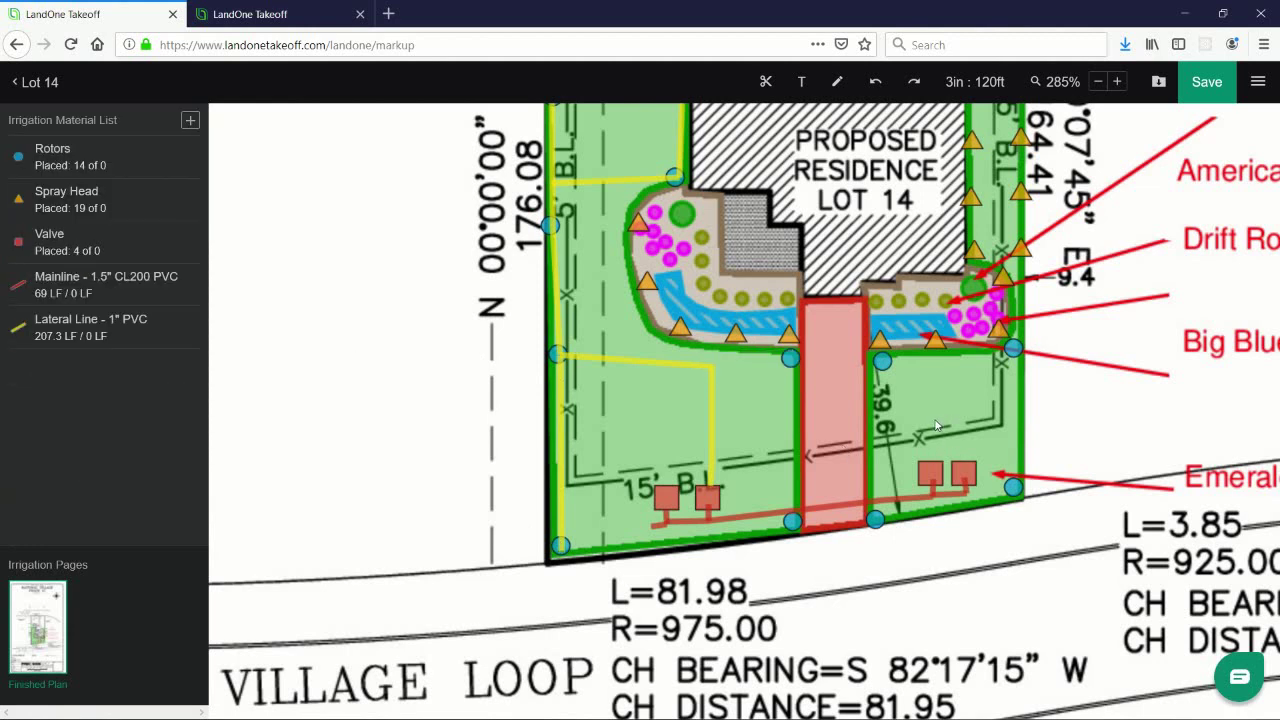
- Reroute the vertical and horizontal left-yard laterals onto the valve, giving 201.6 LF total
scroll(701, 450, "up", 1)
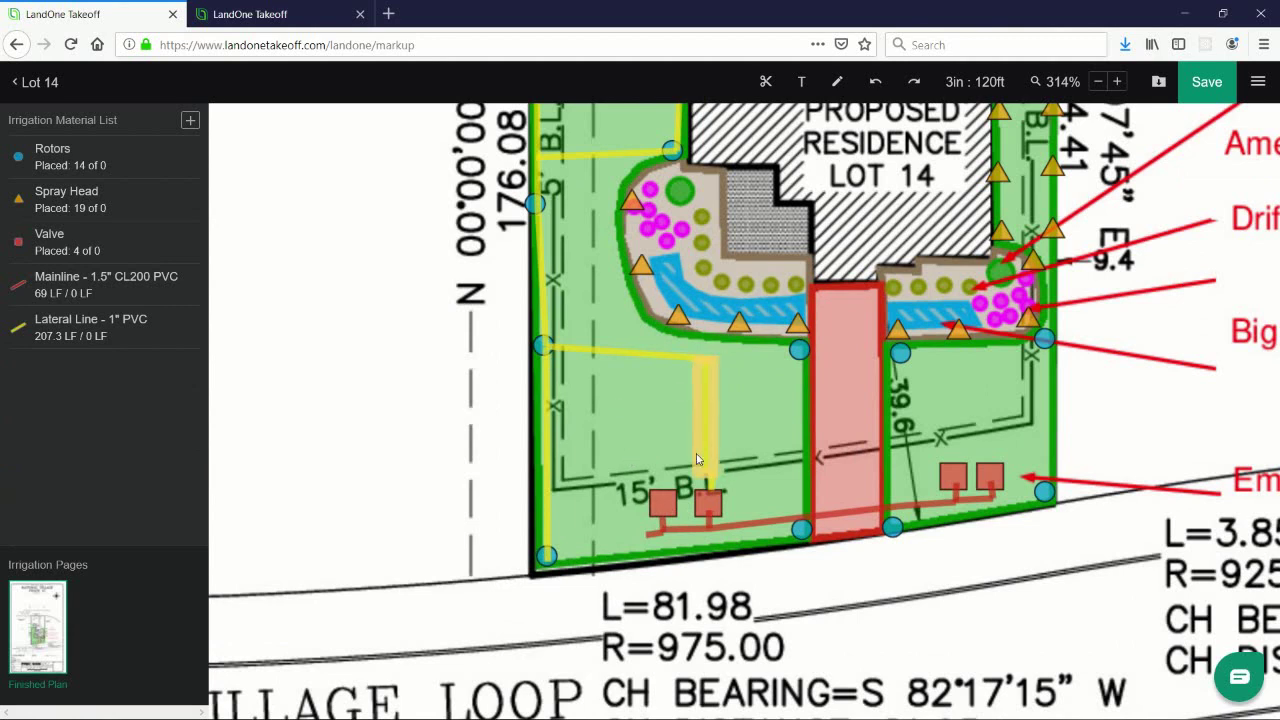
left_click_drag(710, 450, 661, 481)
left_click(719, 482)
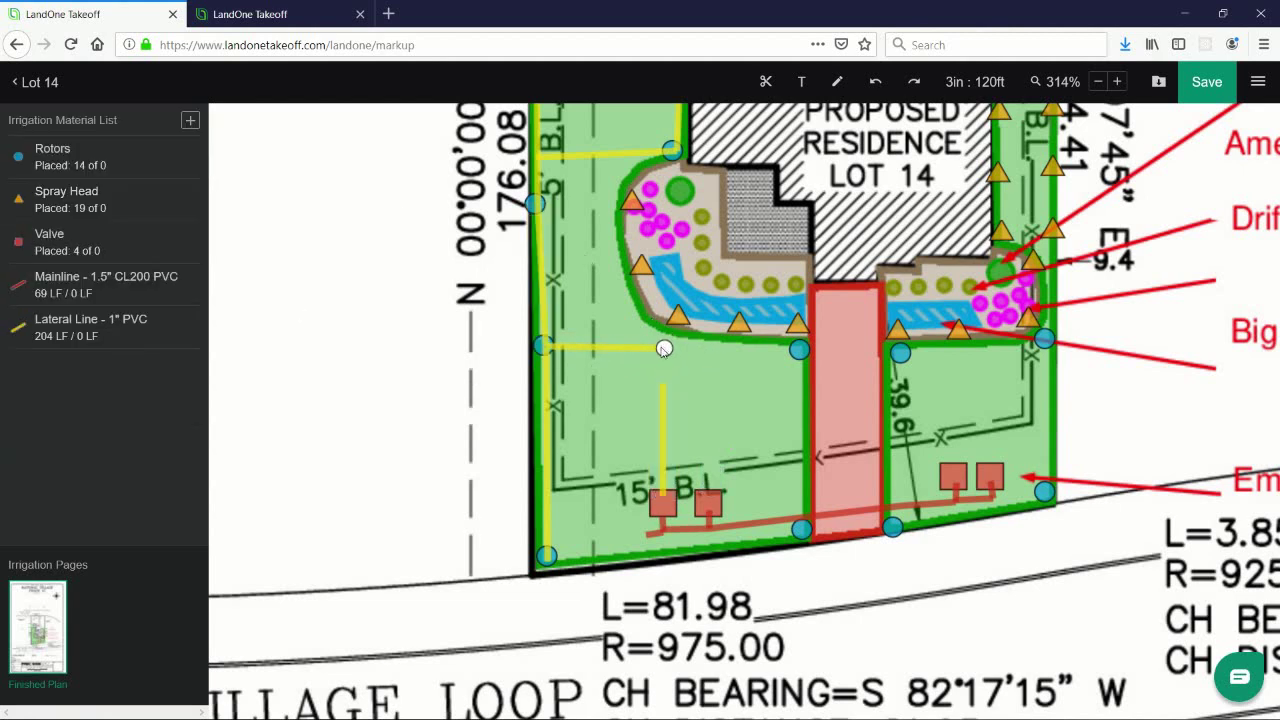
left_click(664, 351)
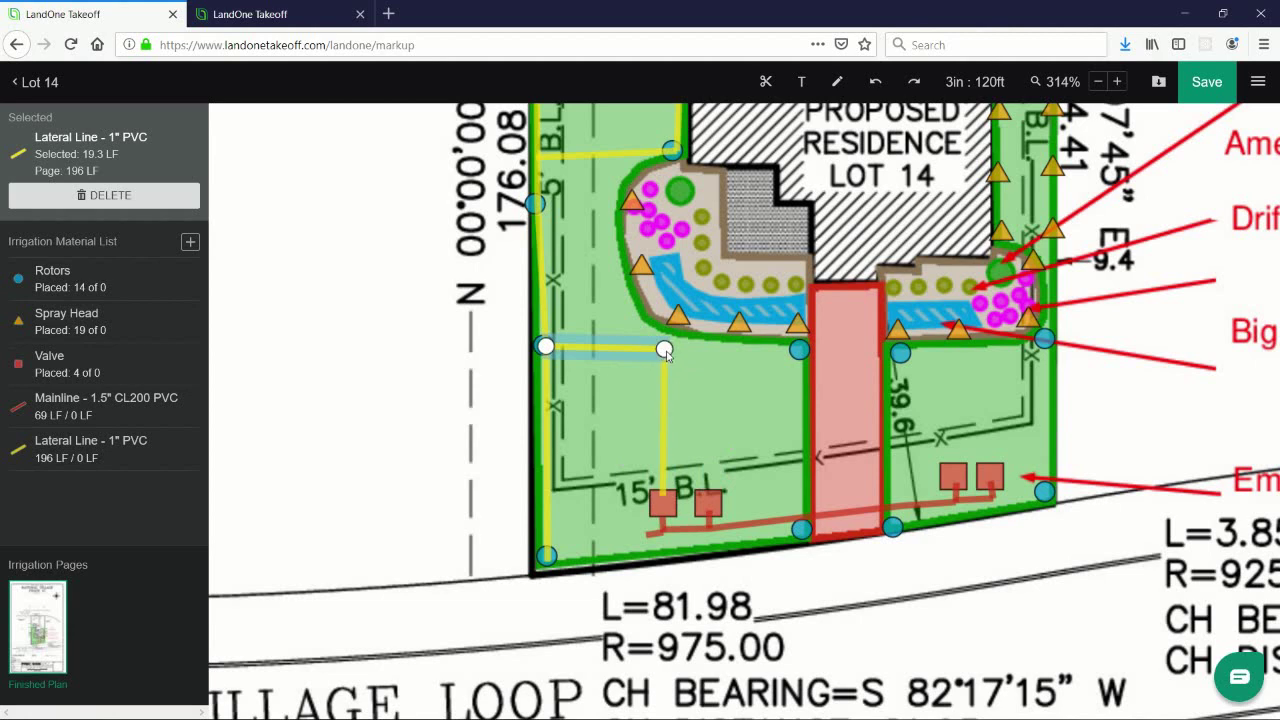
left_click(778, 487)
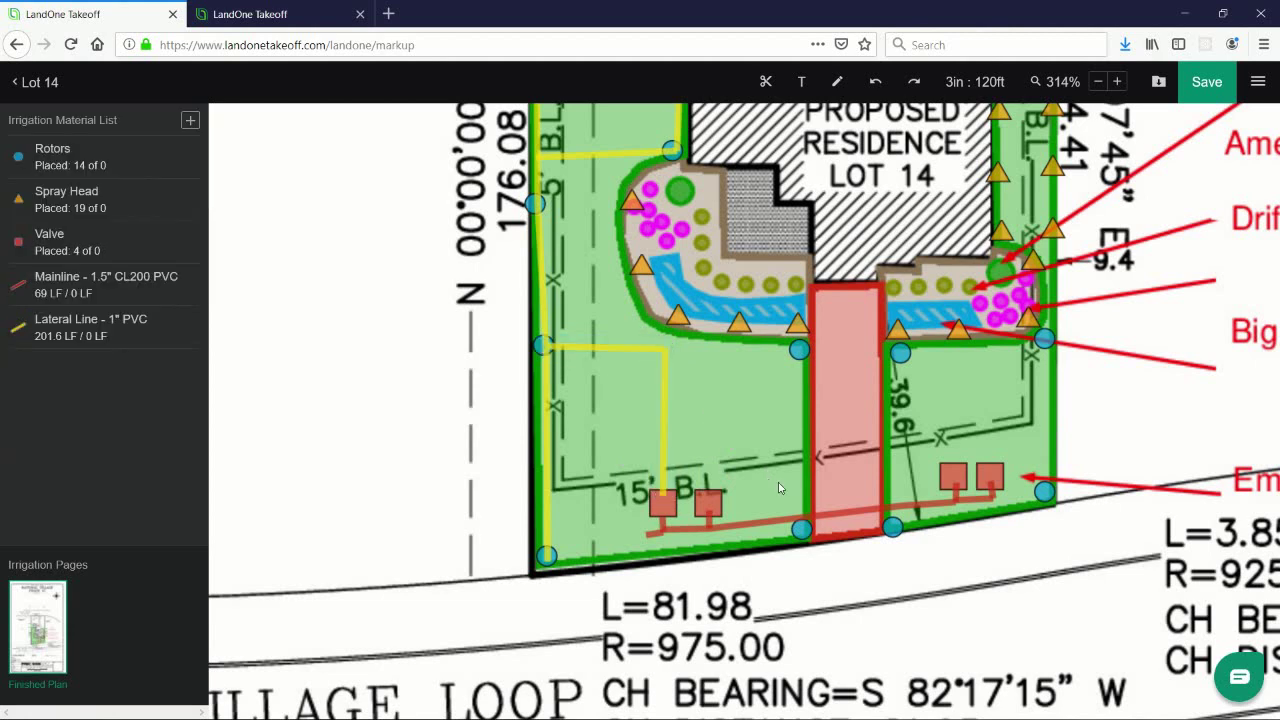
- Run a lateral from the left valve along the front beds to the right-side rotor, plus a left-bed branch
left_click(157, 338)
left_click(708, 490)
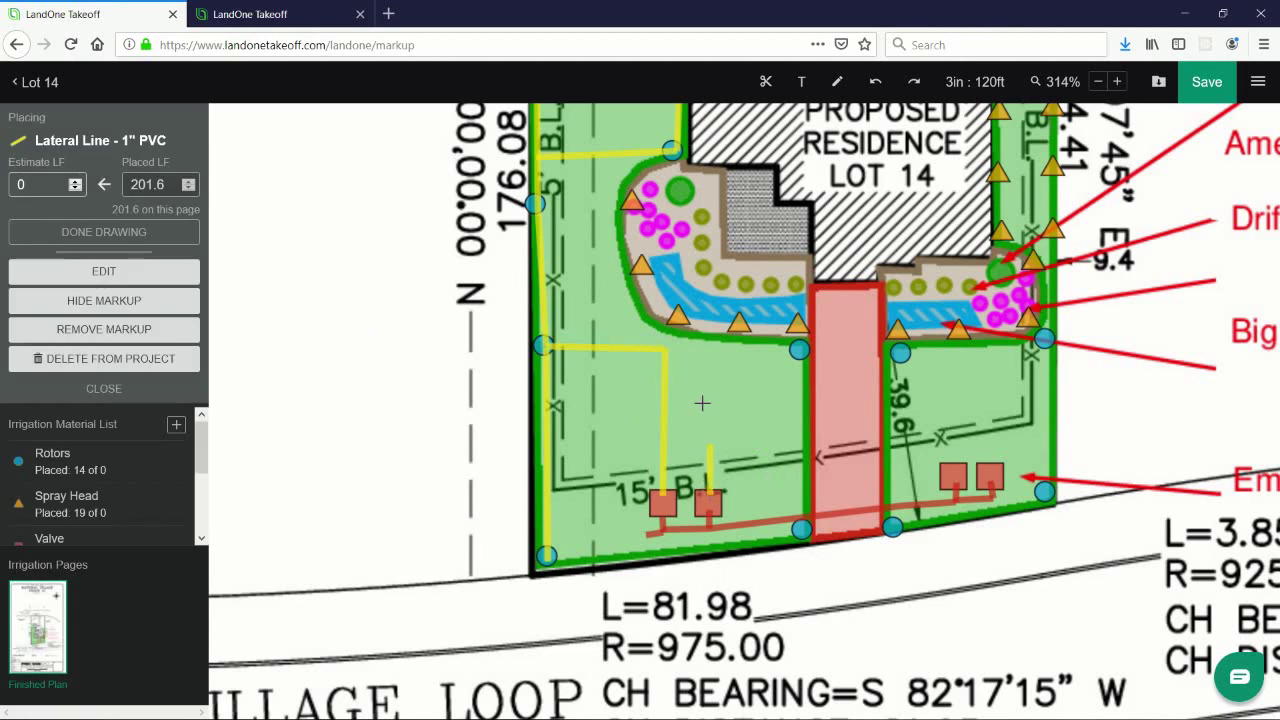
left_click(709, 330)
left_click(799, 329)
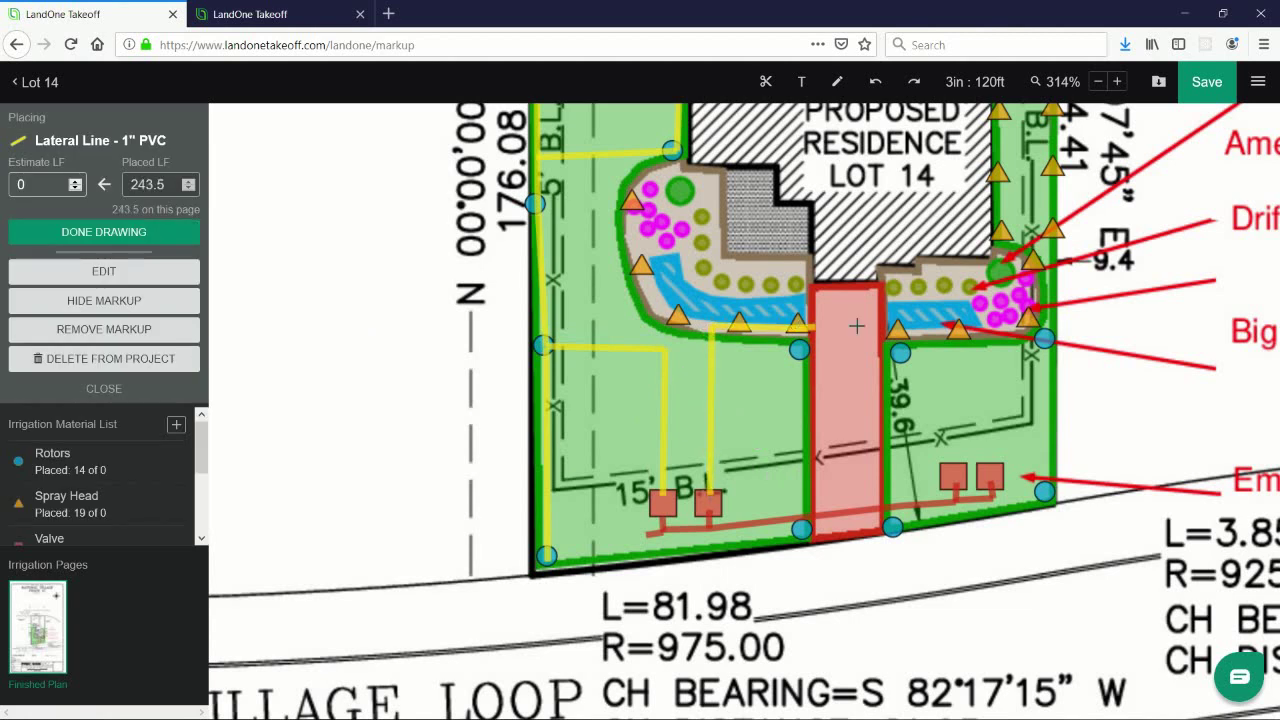
left_click(886, 330)
left_click(958, 331)
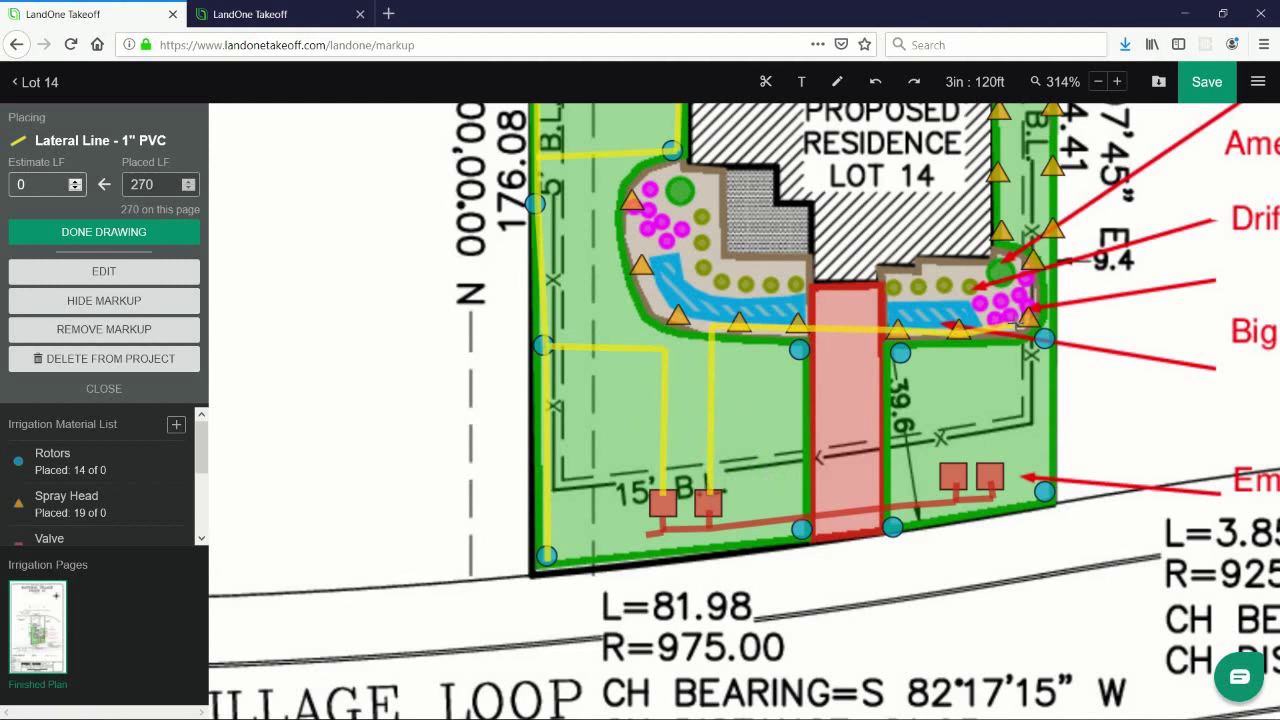
left_click(1028, 322)
double_click(1030, 265)
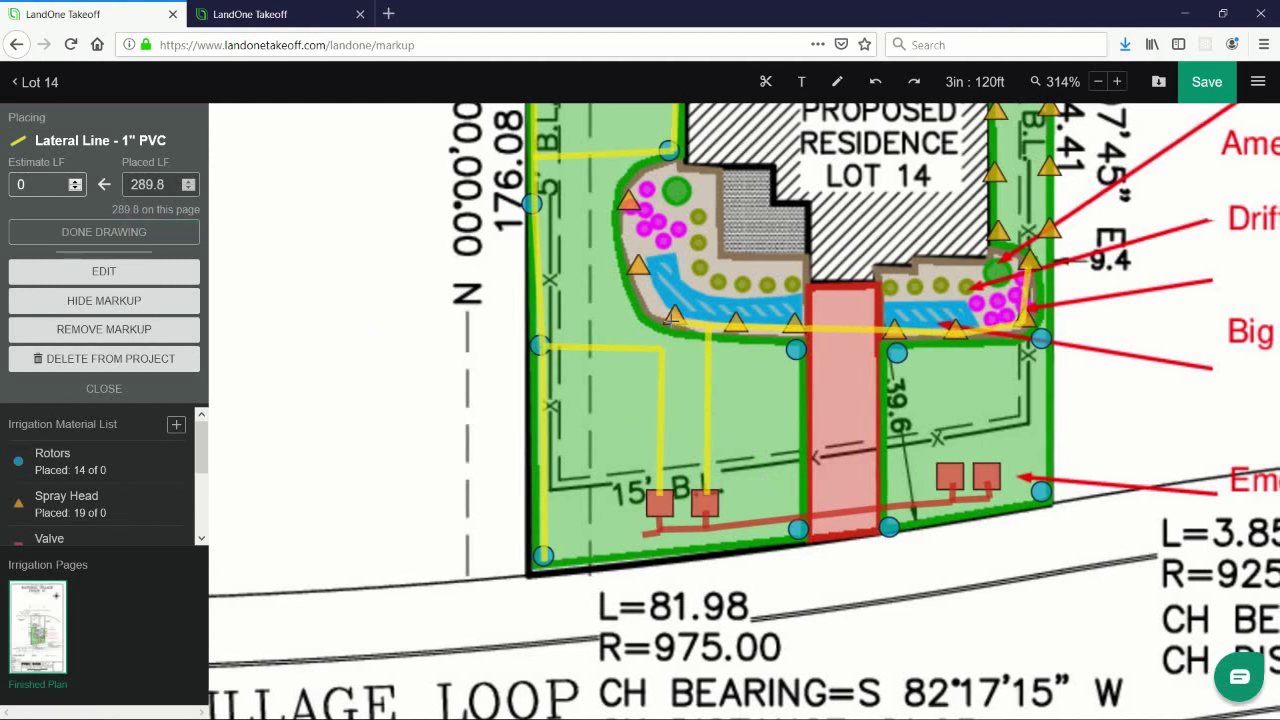
left_click(673, 318)
double_click(628, 204)
- Draw a lateral from the right-hand valve to the rotor beside the driveway
scroll(494, 494, "right", 5)
scroll(494, 494, "right", 1)
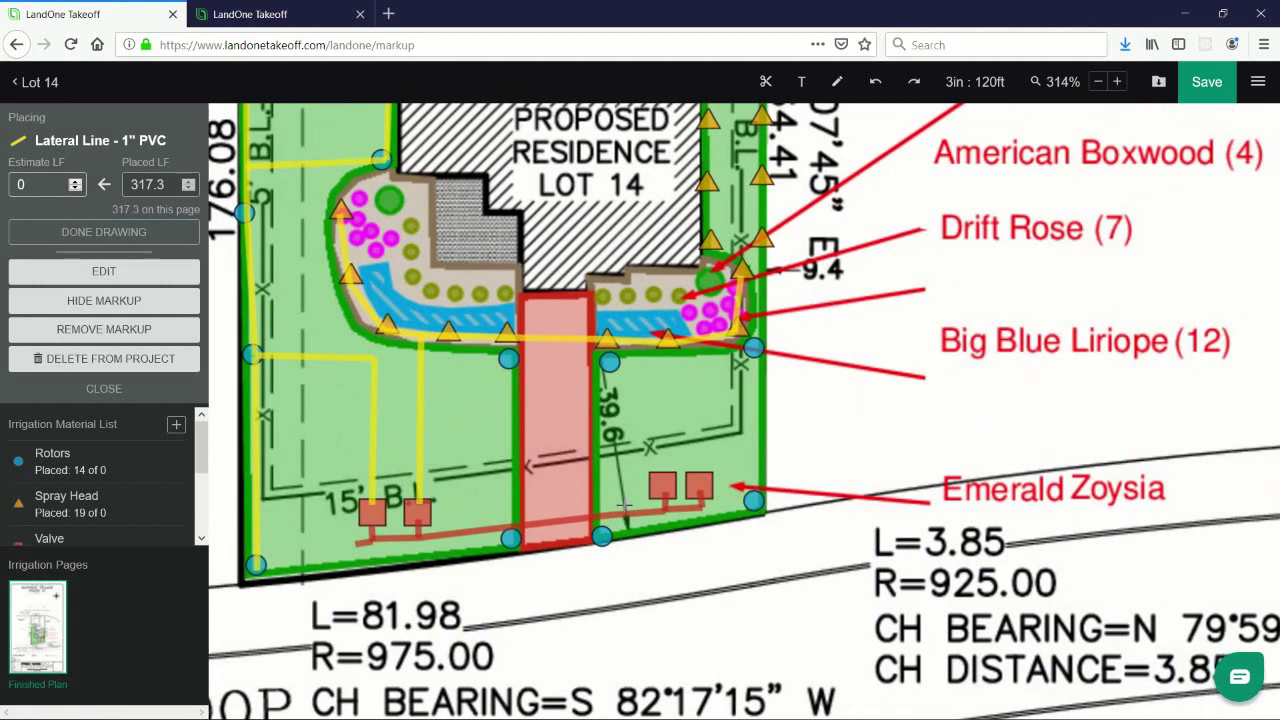
left_click(662, 460)
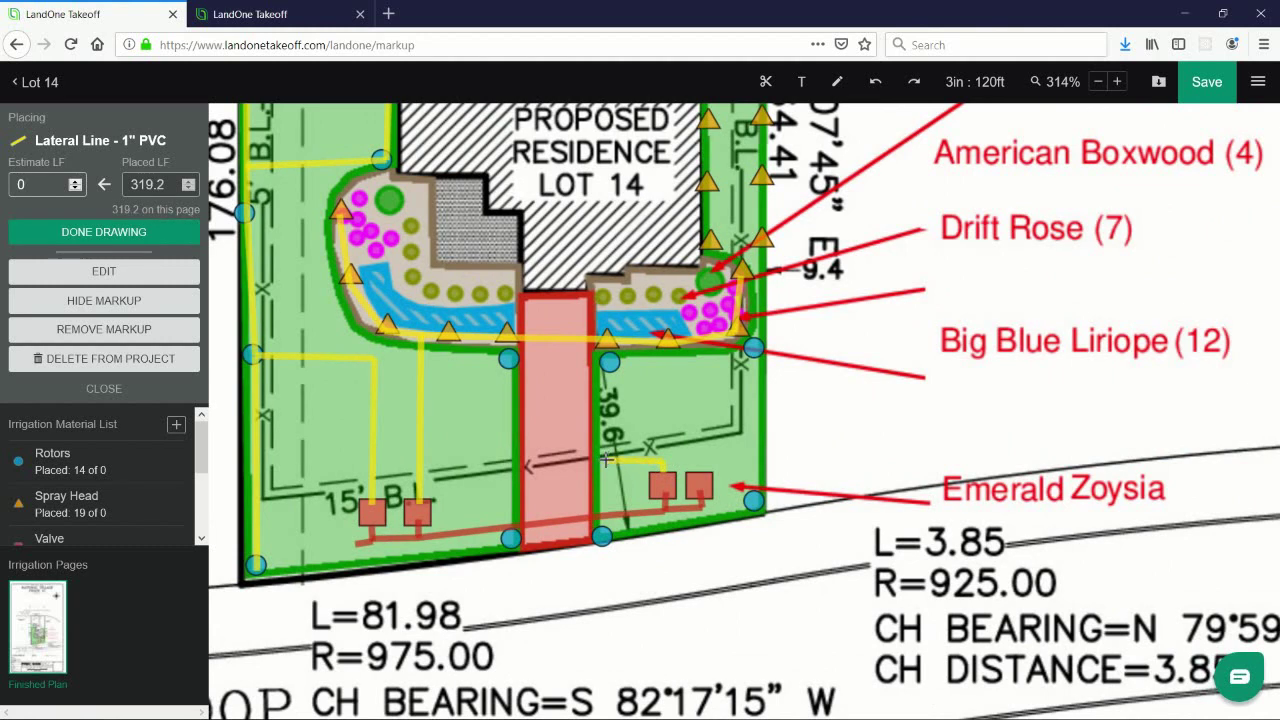
left_click(607, 461)
left_click(609, 361)
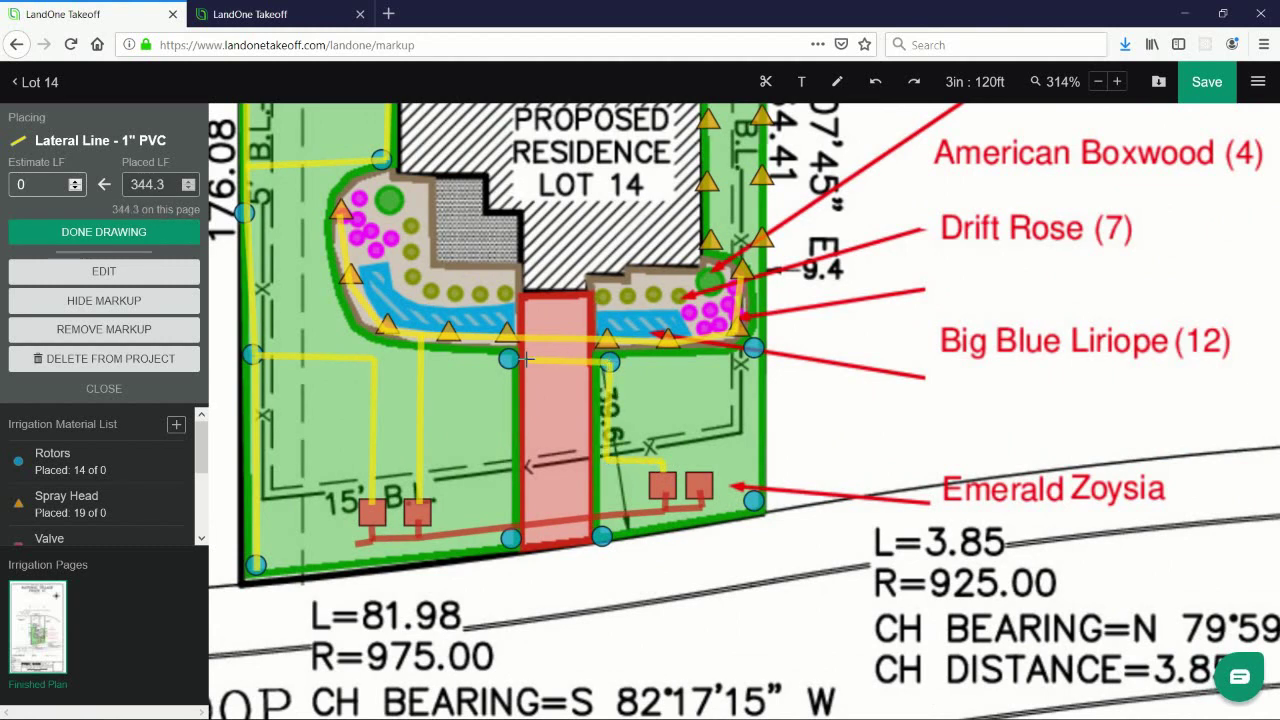
double_click(508, 359)
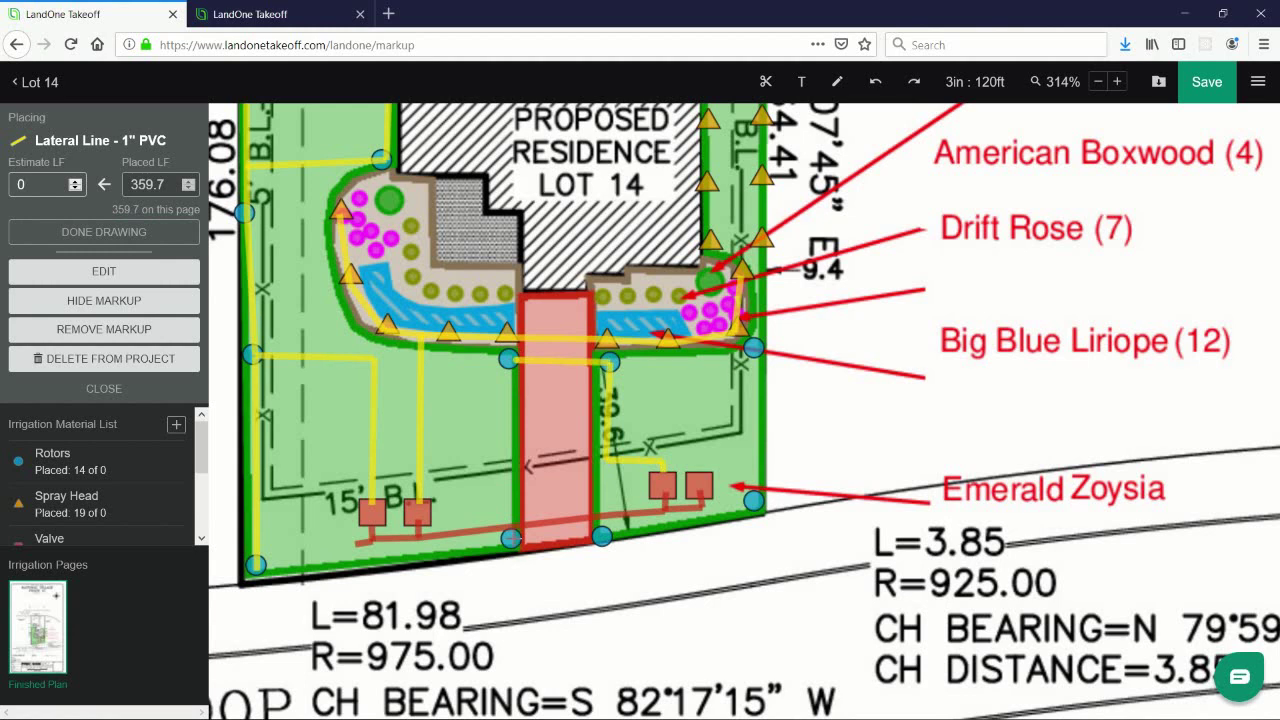
- Connect the bottom rotor and the bottom-right rotor with laterals, reaching 433.6 LF
left_click(510, 538)
left_click(601, 537)
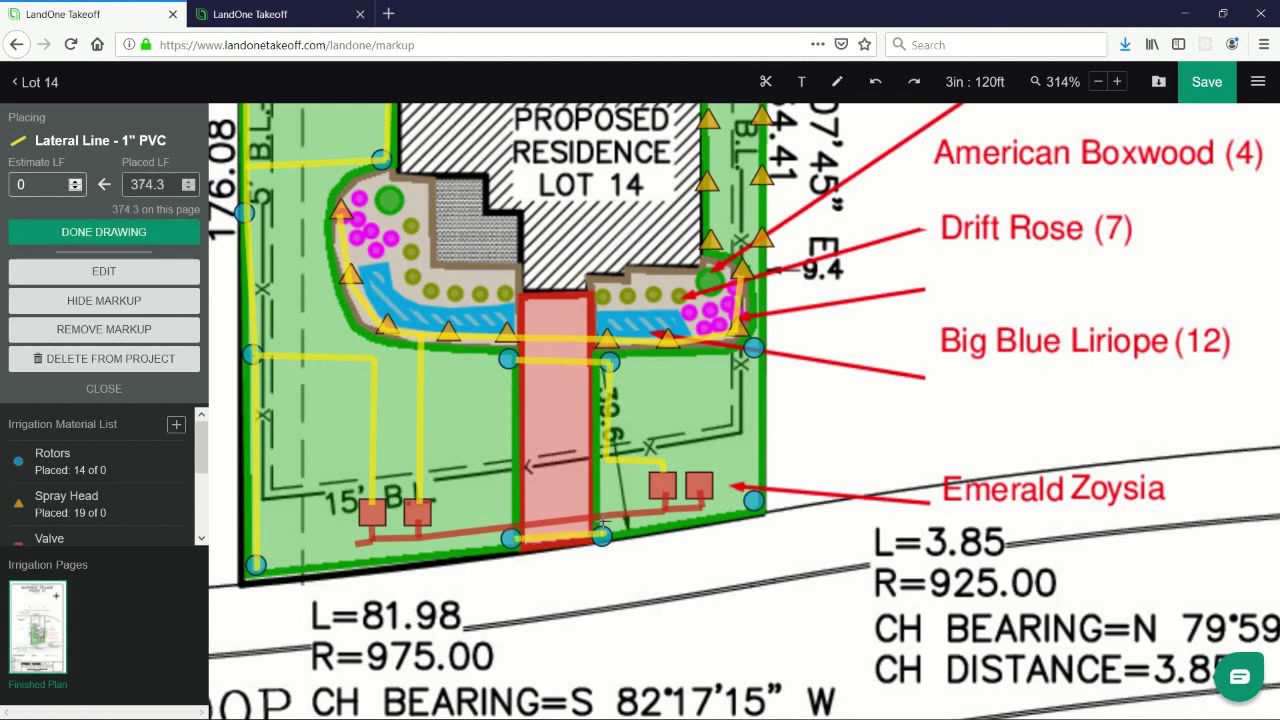
double_click(605, 459)
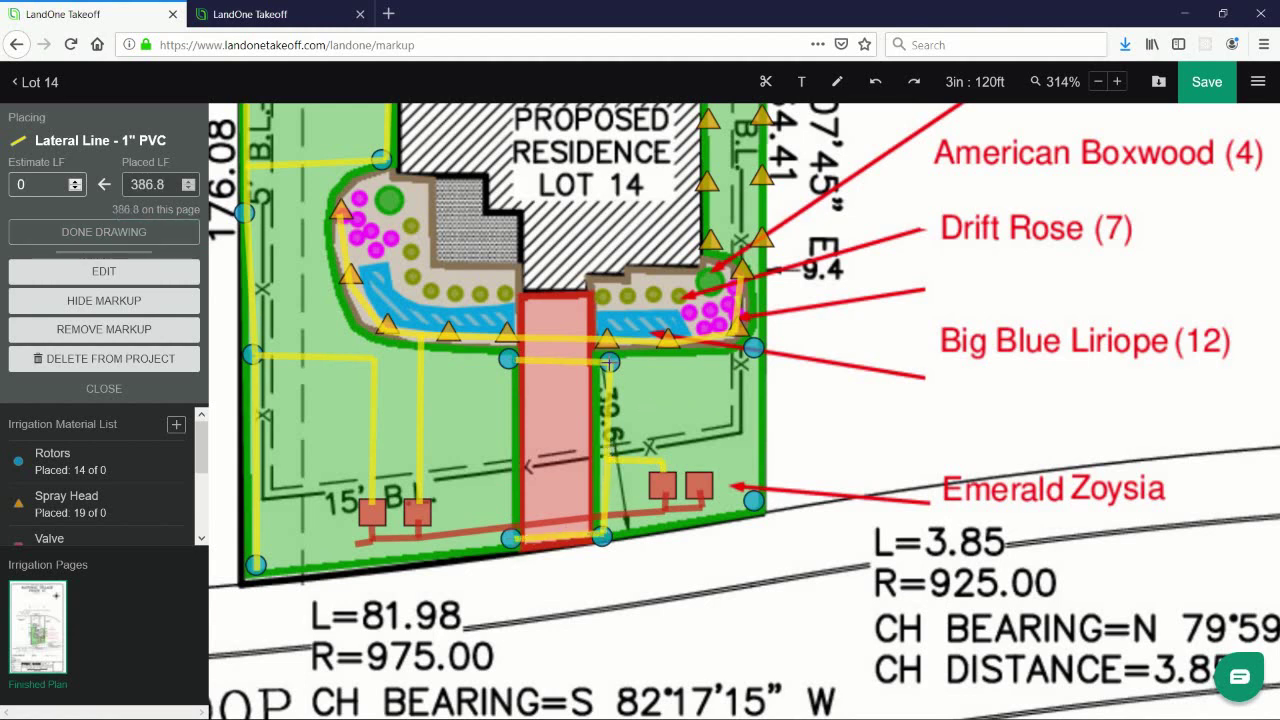
left_click(753, 348)
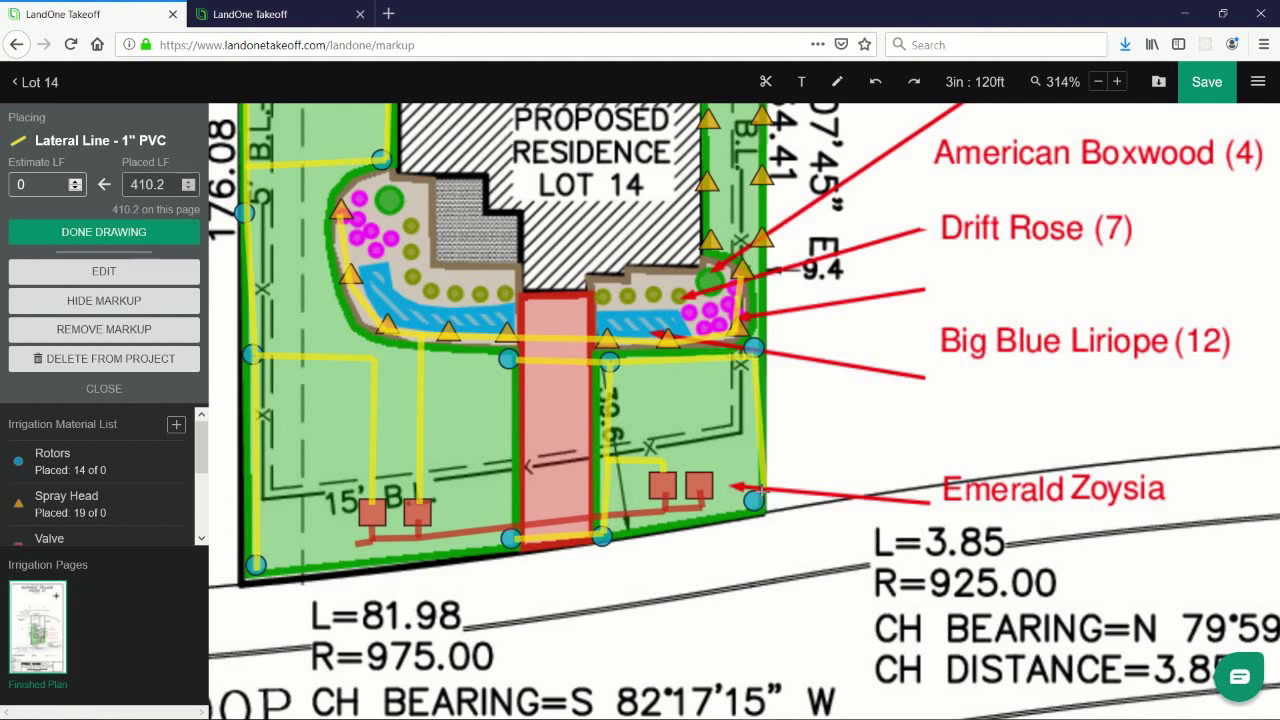
double_click(755, 497)
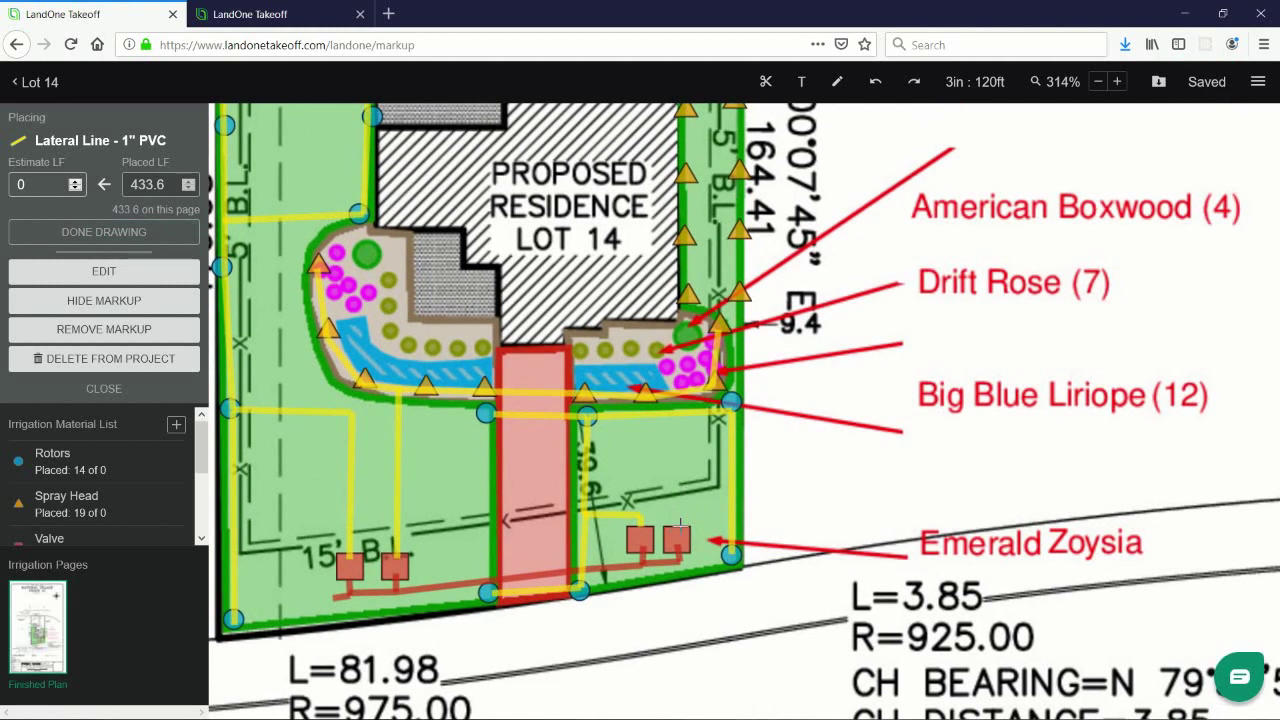
- Draw two laterals from the right valve up the east side strip, totalling 565.2 LF
left_click(678, 524)
scroll(678, 446, "up", 1)
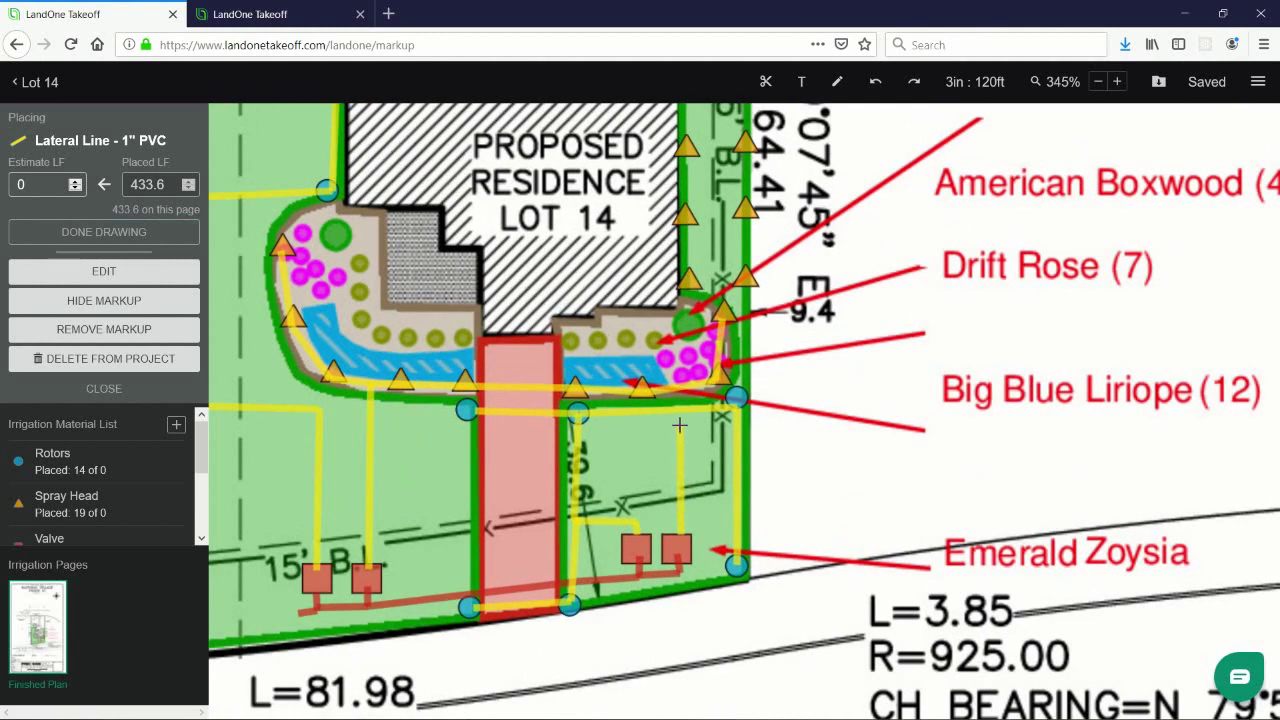
scroll(680, 428, "up", 1)
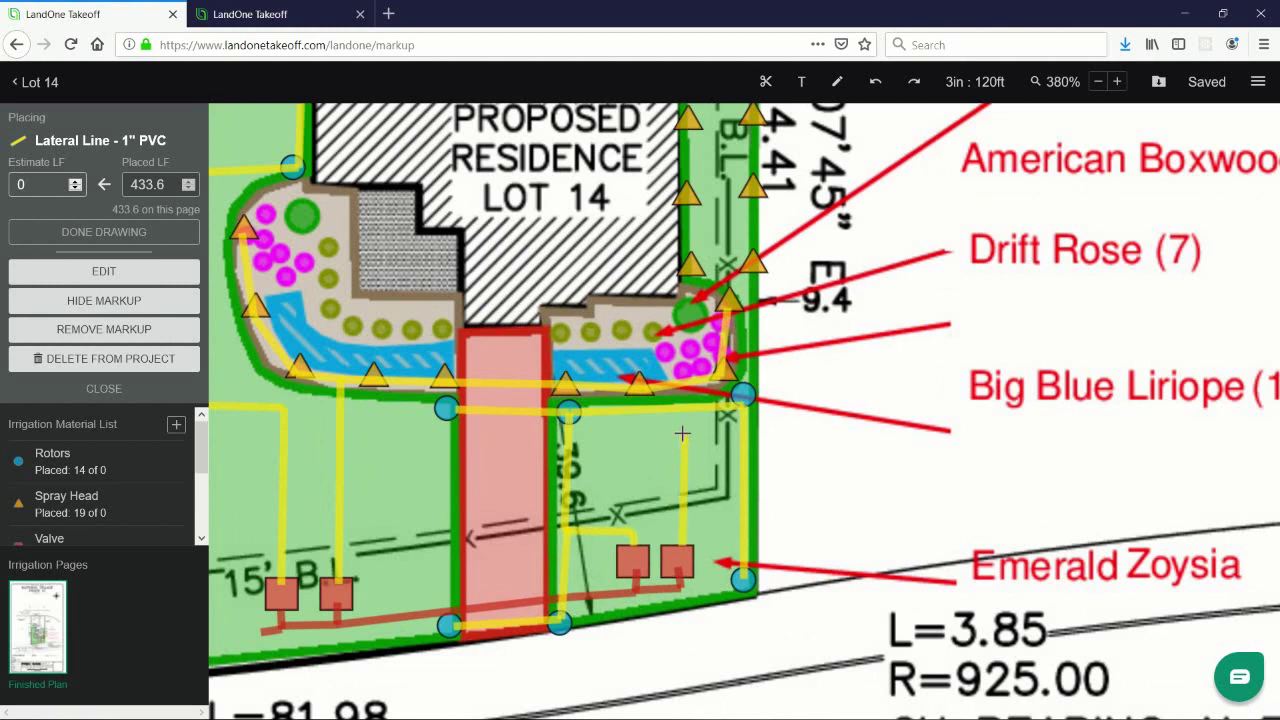
left_click(678, 426)
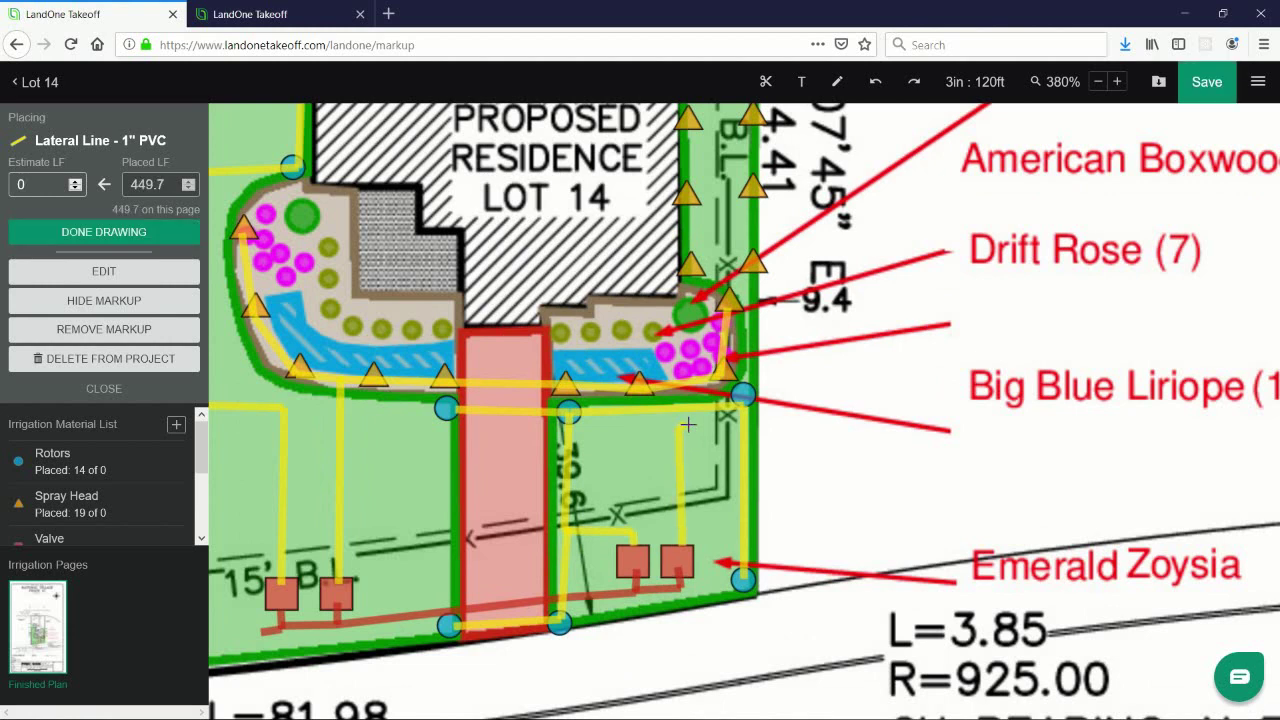
left_click(698, 426)
left_click(698, 367)
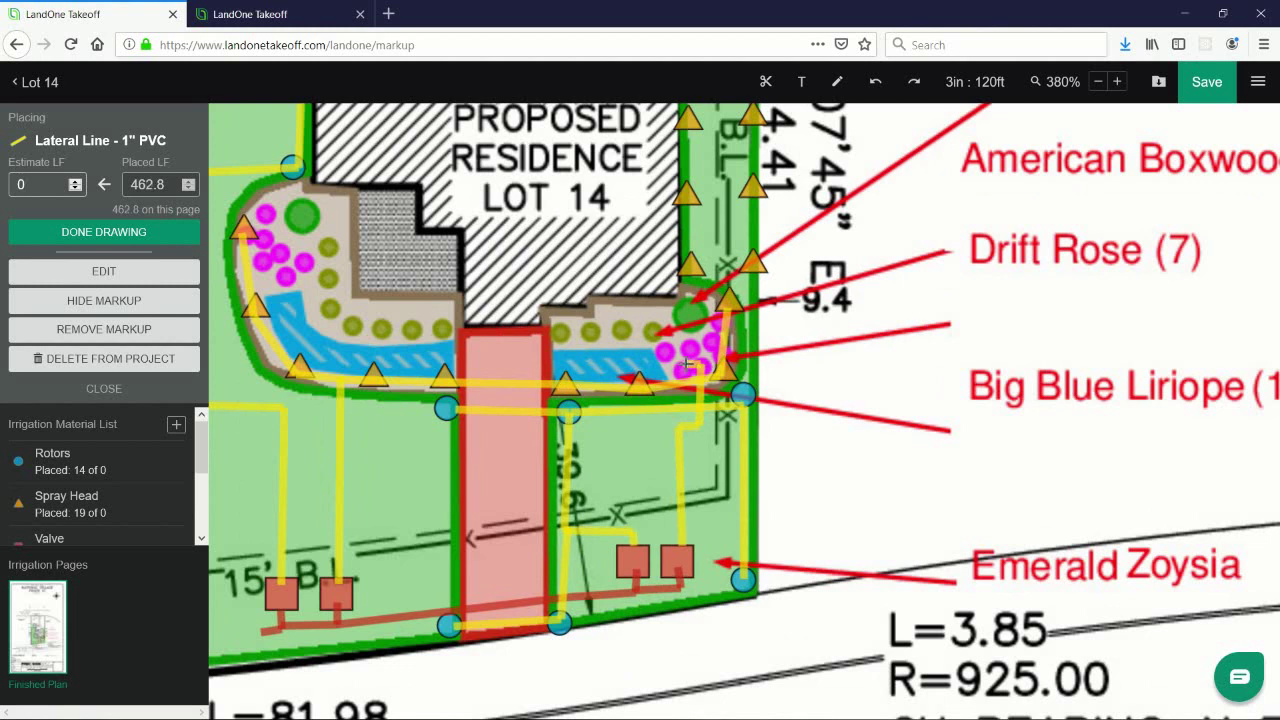
left_click(693, 262)
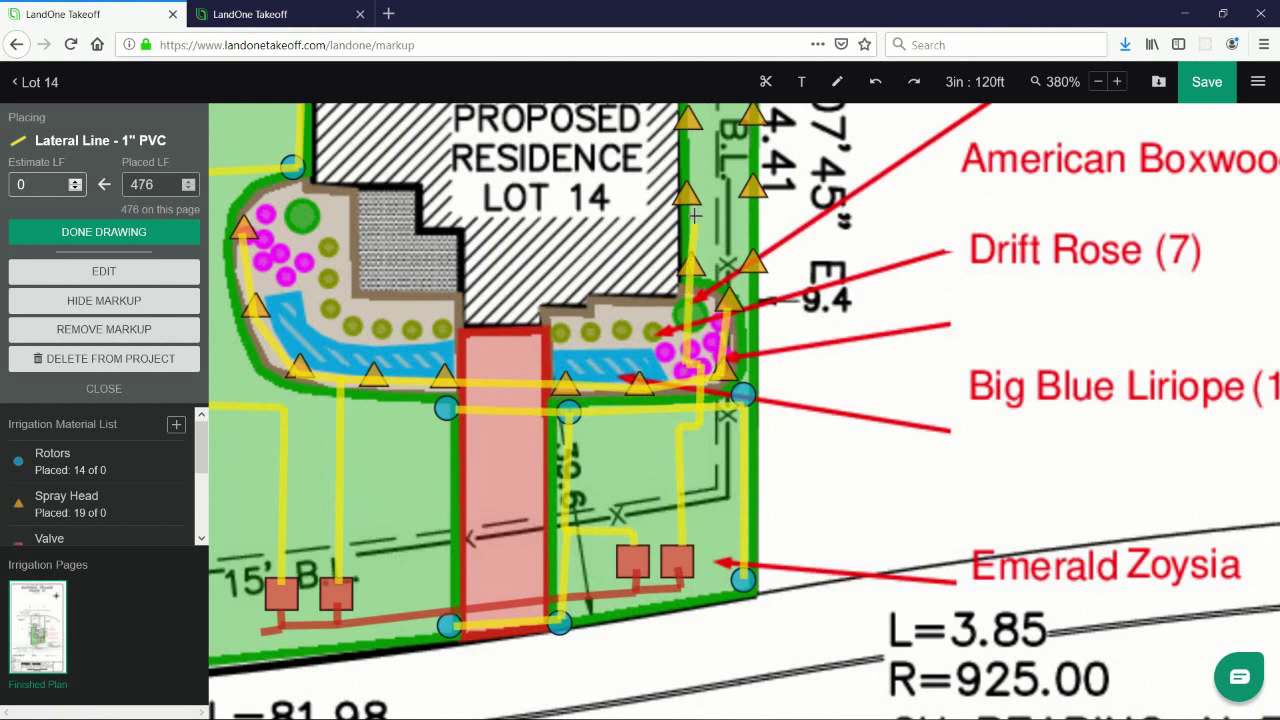
left_click(690, 180)
scroll(680, 220, "up", 3)
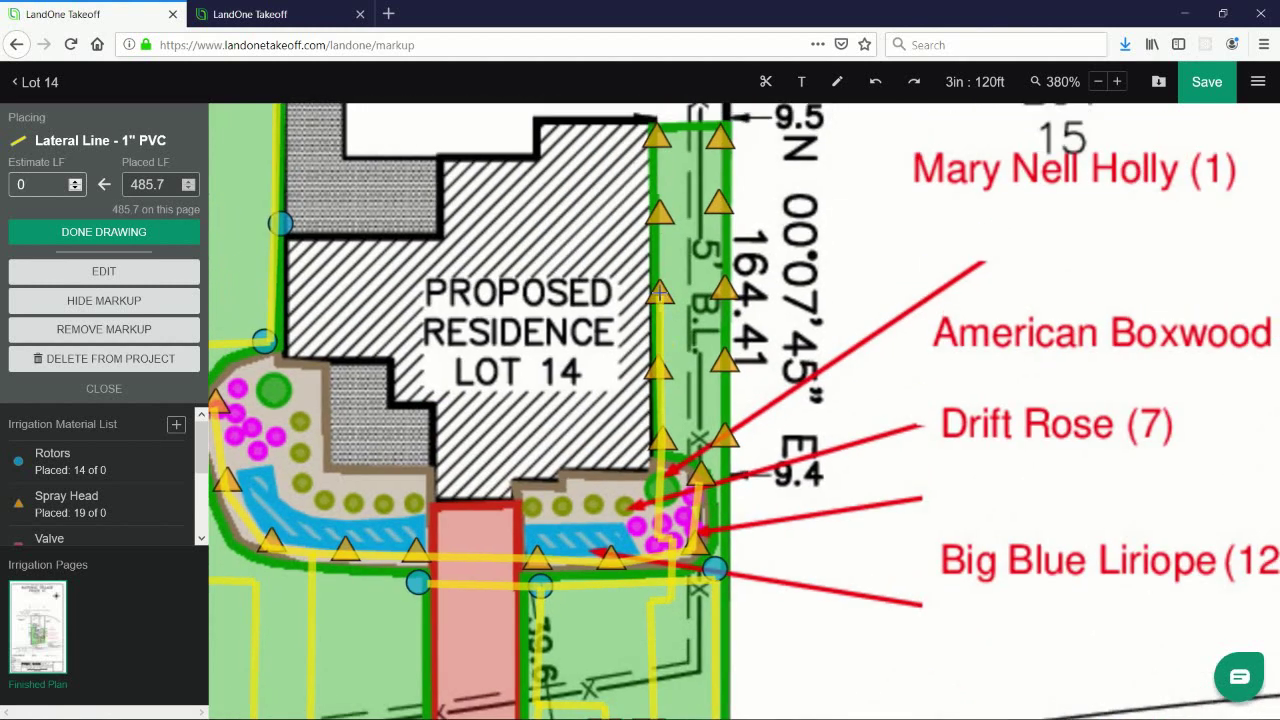
double_click(656, 138)
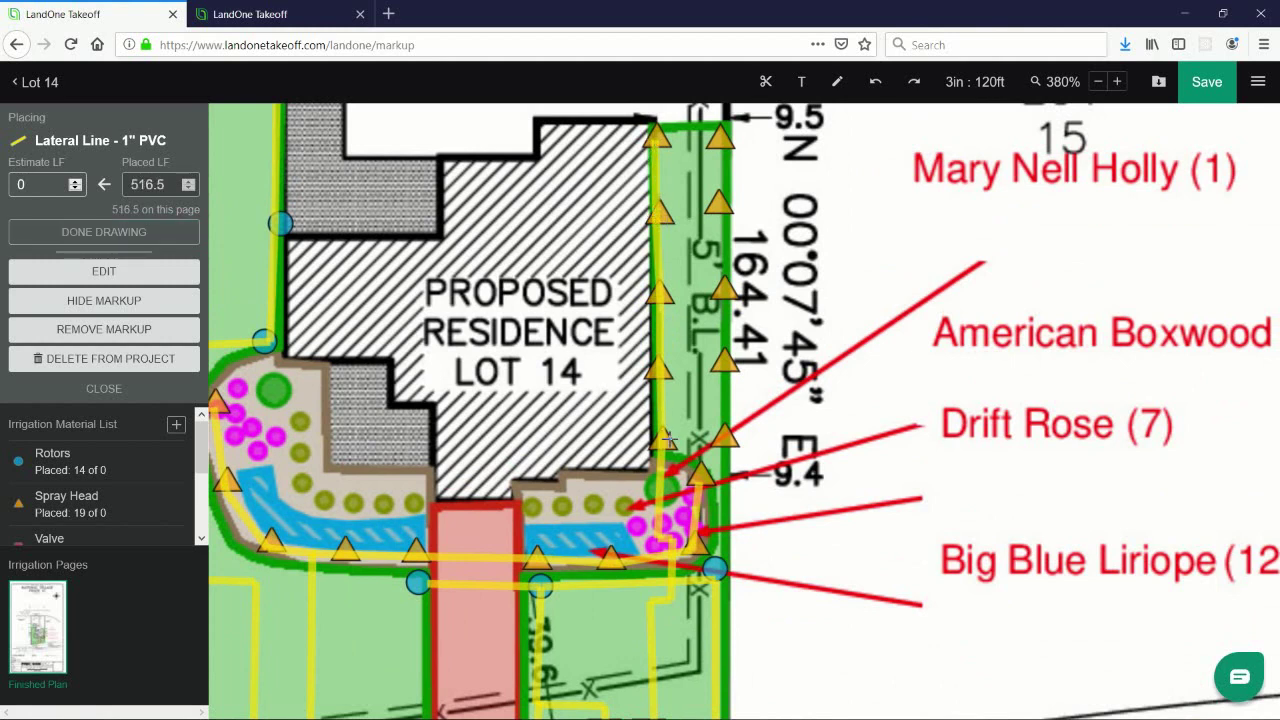
left_click(716, 441)
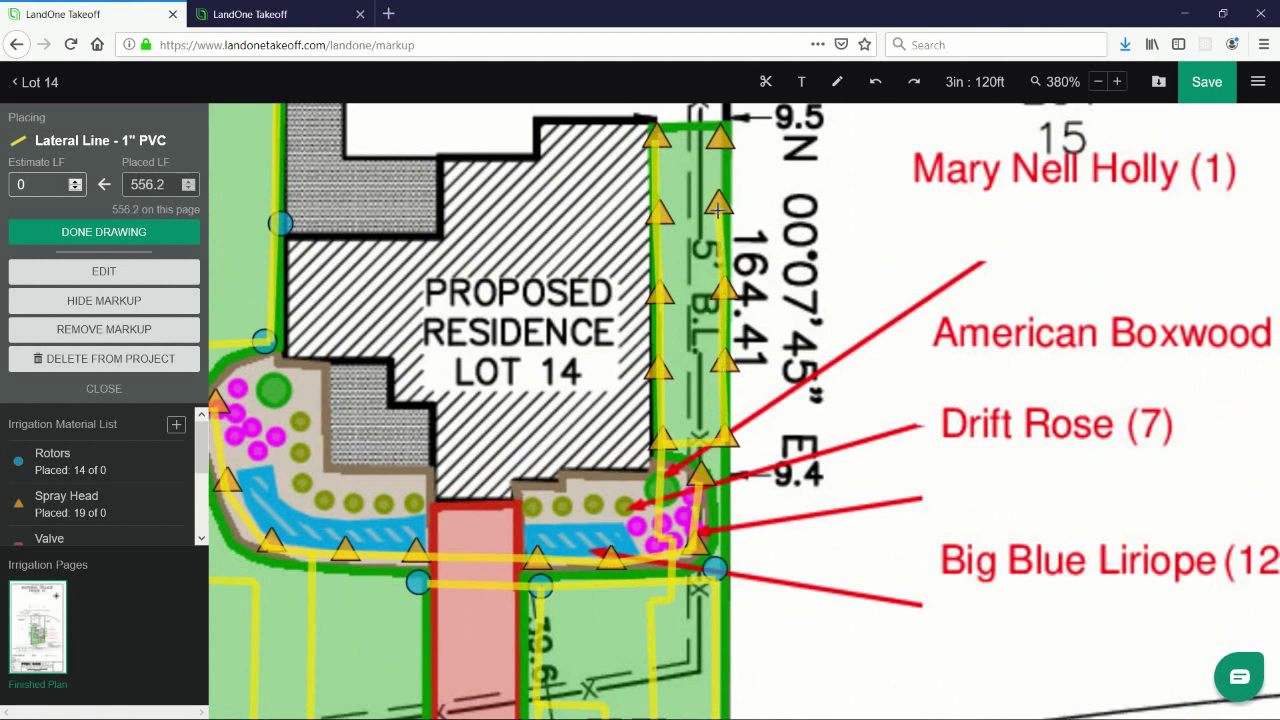
double_click(719, 140)
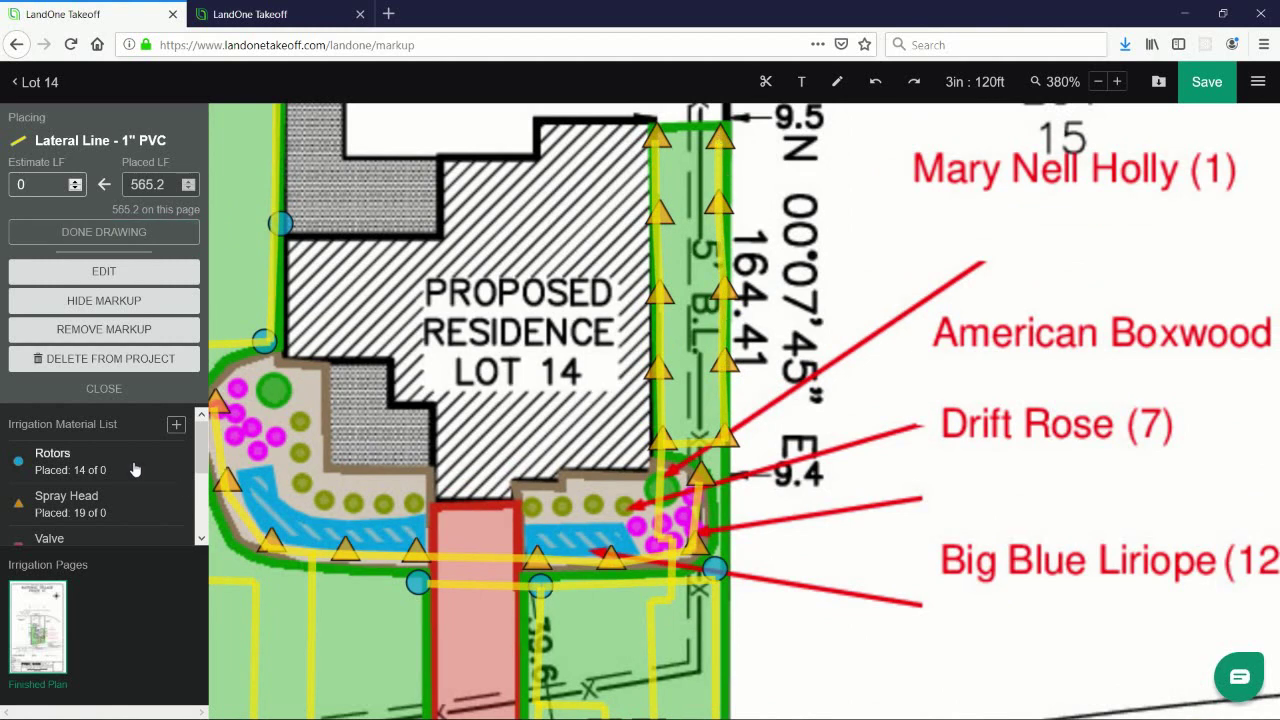
- Stop placing laterals and pan so the whole Lot 14 layout is visible
left_click(152, 390)
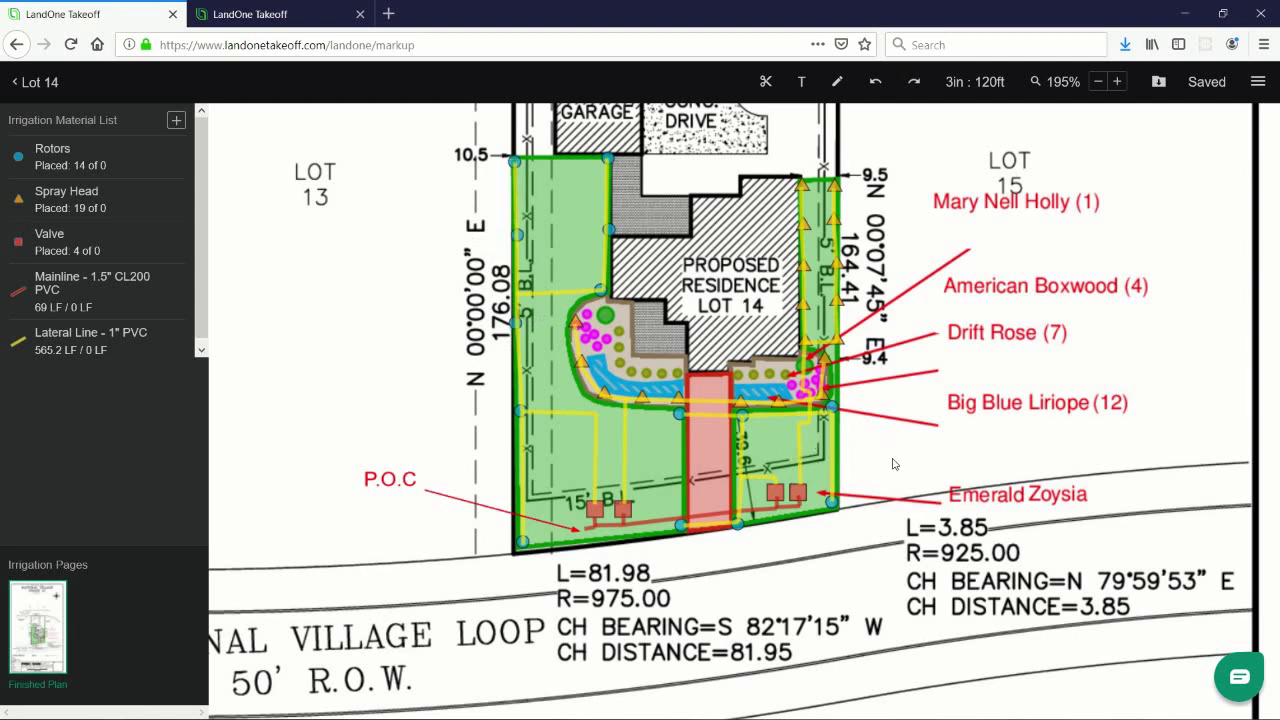
left_click_drag(975, 385, 929, 407)
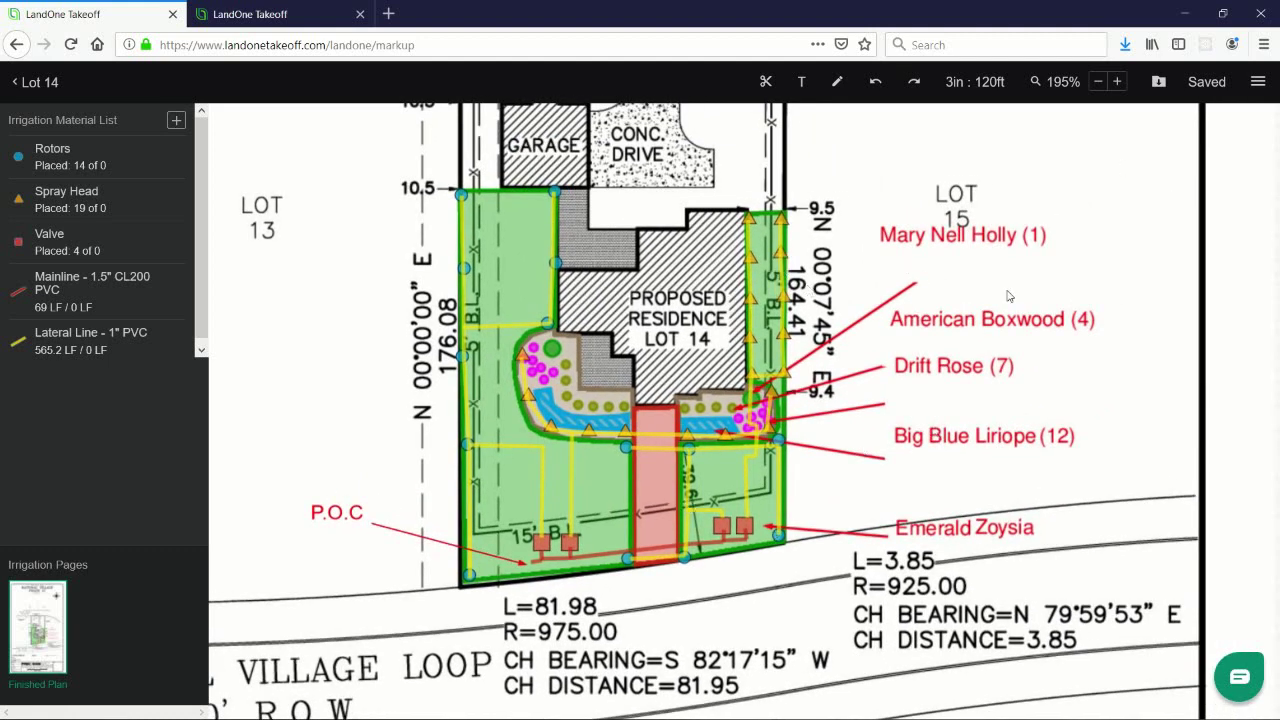
- Open the Documents dialog offering annotated plan and material take-off downloads
left_click(1158, 81)
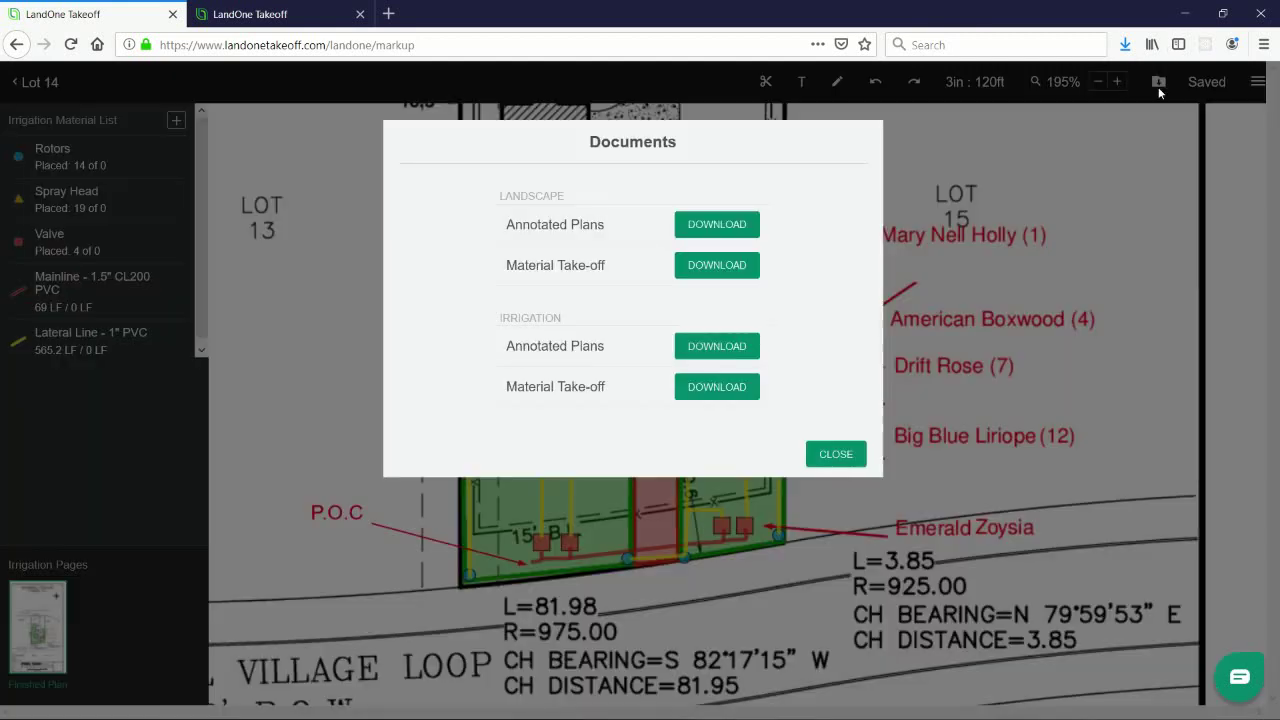